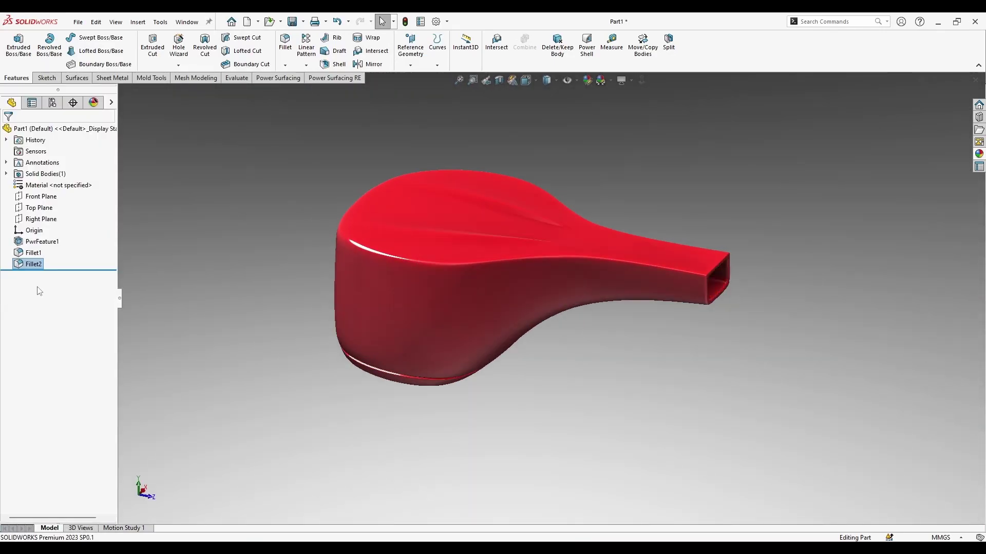
middle_click_drag(621, 158, 553, 253)
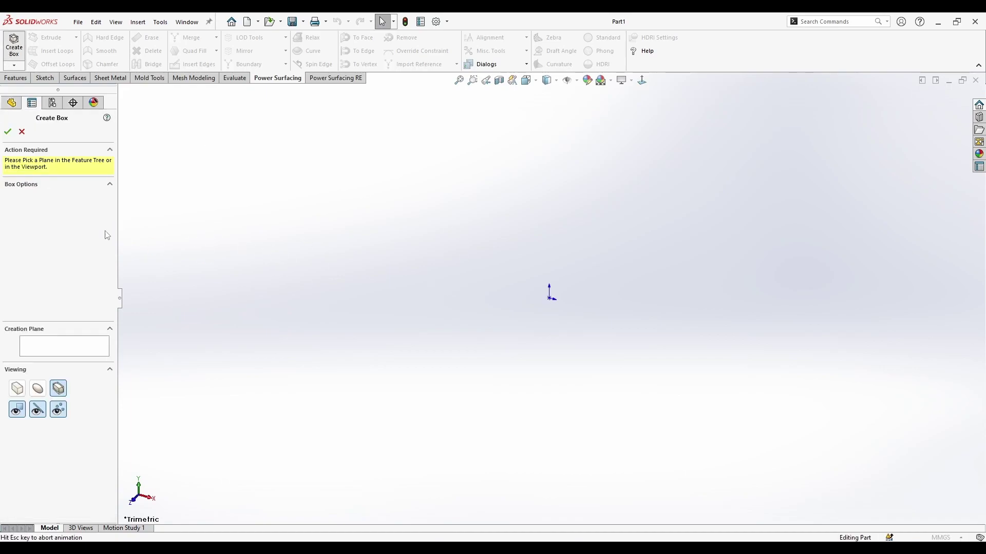
Create a 100 × 100 × 100 mm Power Surfacing box and display it as a smooth surface without its control cage.
left_click(8, 132)
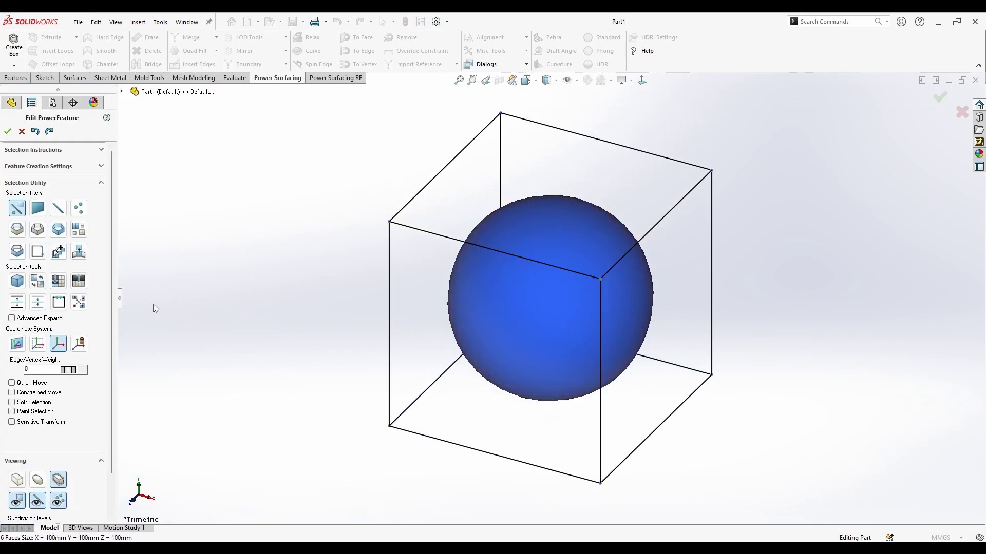
left_click(35, 485)
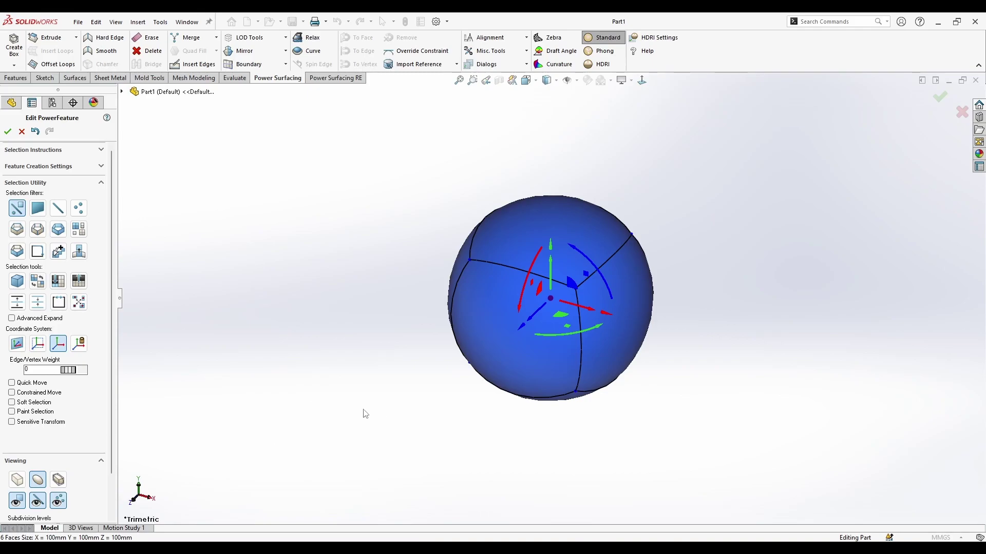
key("Escape")
scroll(597, 347, "up", 4)
Extrude the front face of the body twice along Z, lengthening the body to about 236 mm.
left_click(593, 323)
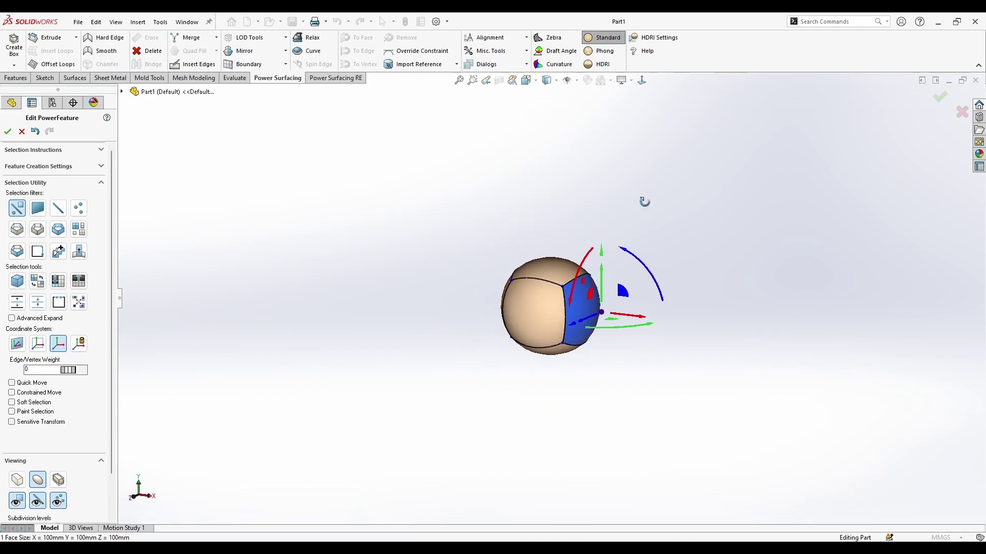
middle_click_drag(645, 202, 549, 123)
key("ctrl+5")
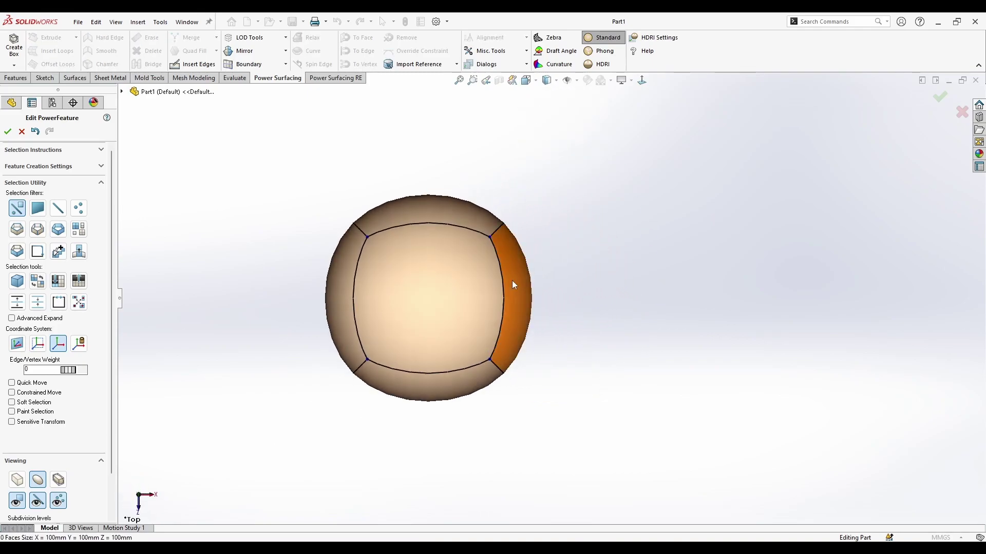
left_click(518, 312)
left_click(416, 397)
scroll(419, 396, "up", 3)
scroll(437, 385, "down", 2)
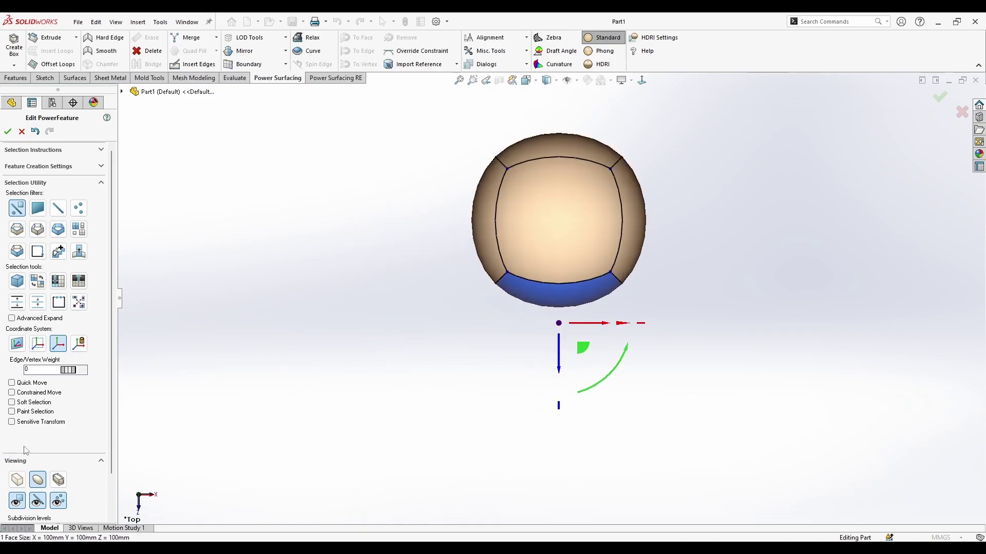
left_click_drag(554, 393, 551, 455, "alt")
scroll(558, 414, "up", 4)
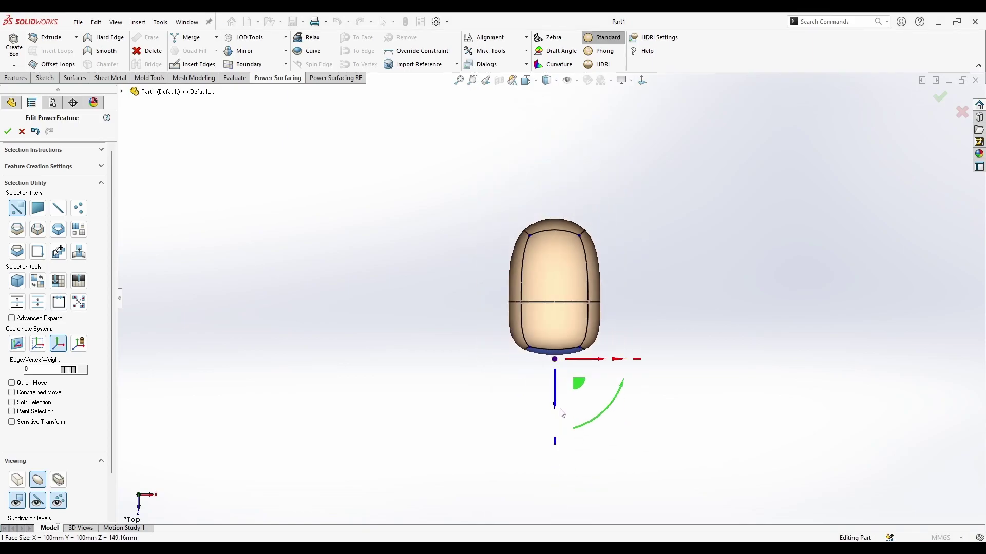
left_click_drag(555, 394, 554, 478, "alt")
Scale the middle edge loop up to about 179 mm across and scale the next loop towards the front down to form a neck.
right_click(564, 339)
left_click(657, 297)
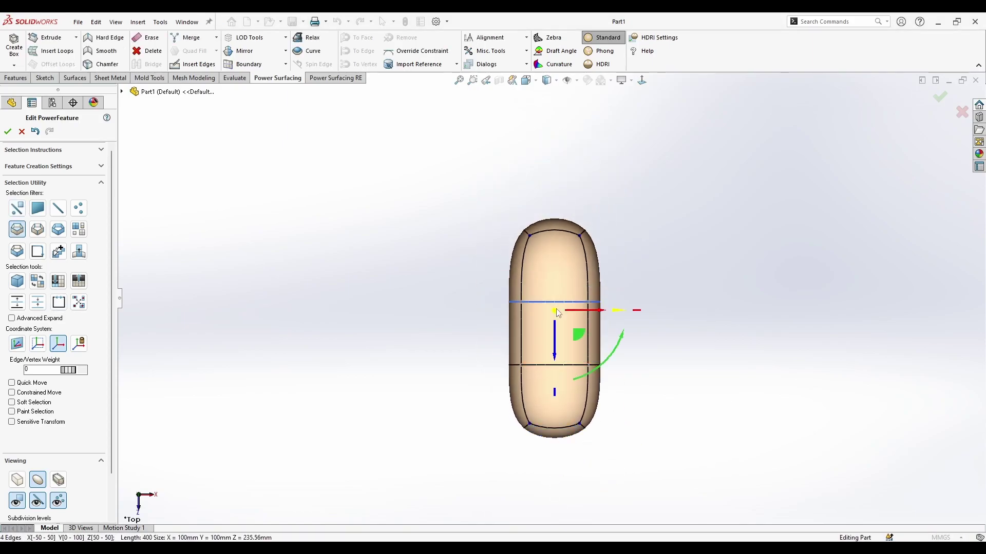
left_click_drag(556, 312, 610, 66)
left_click_drag(561, 310, 546, 521)
Scale the neck's end face down slightly and set its edge weight to 31.
right_click(544, 465)
left_click(572, 446)
scroll(568, 462, "down", 4)
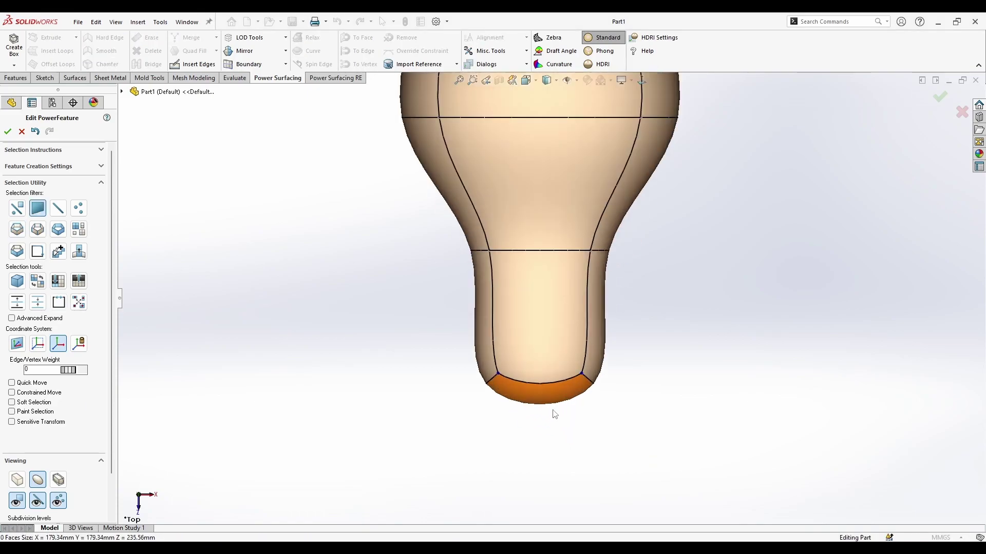
left_click(553, 411)
middle_click_drag(553, 410, 540, 369)
left_click_drag(539, 419, 557, 417)
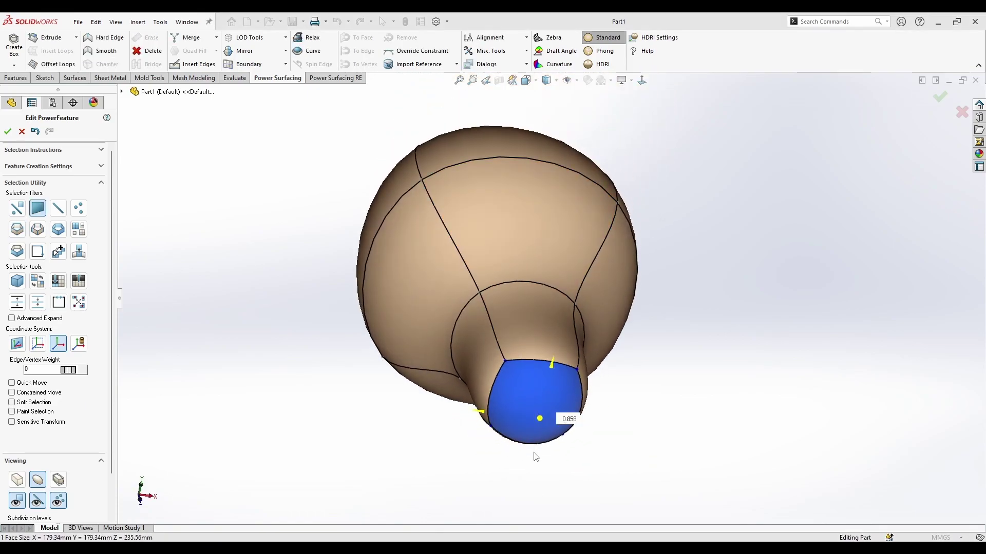
left_click_drag(72, 375, 300, 411)
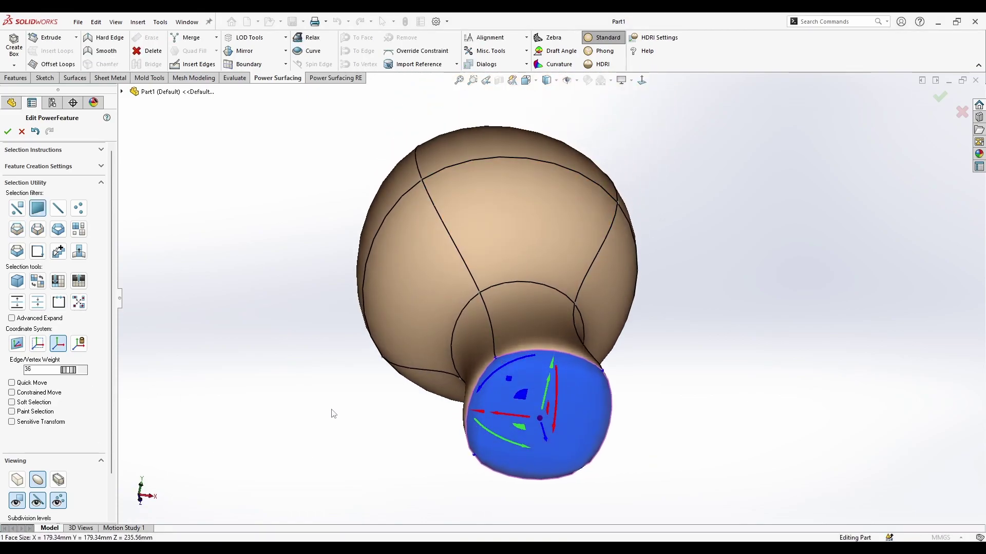
Scale the neck's end face down in height and in width.
middle_click_drag(542, 450, 535, 390)
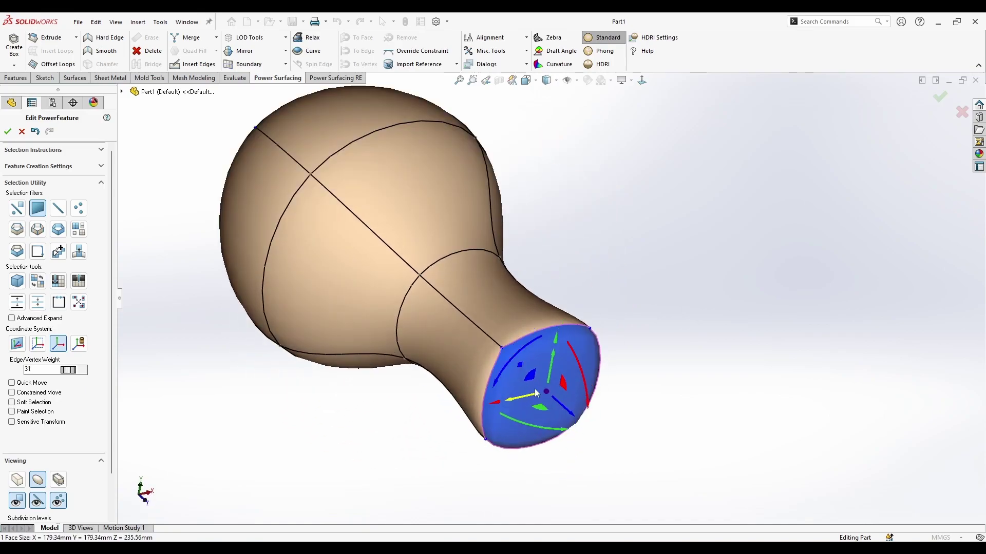
left_click_drag(561, 342, 552, 453)
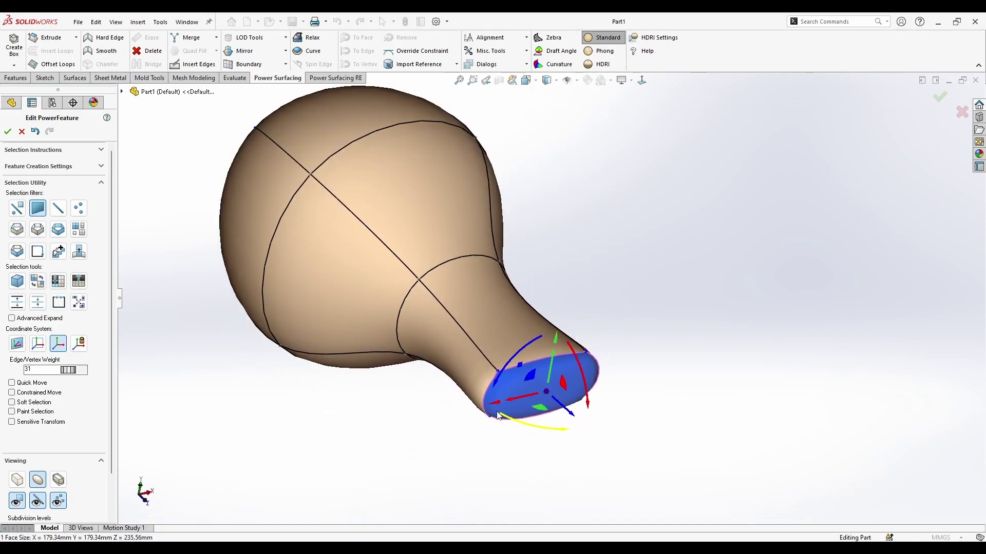
left_click_drag(494, 404, 535, 398)
middle_click_drag(538, 400, 456, 409)
left_click(658, 440)
Select the three faces along the top of the bulb and neck and flatten them vertically into one plane.
scroll(658, 440, "up", 2)
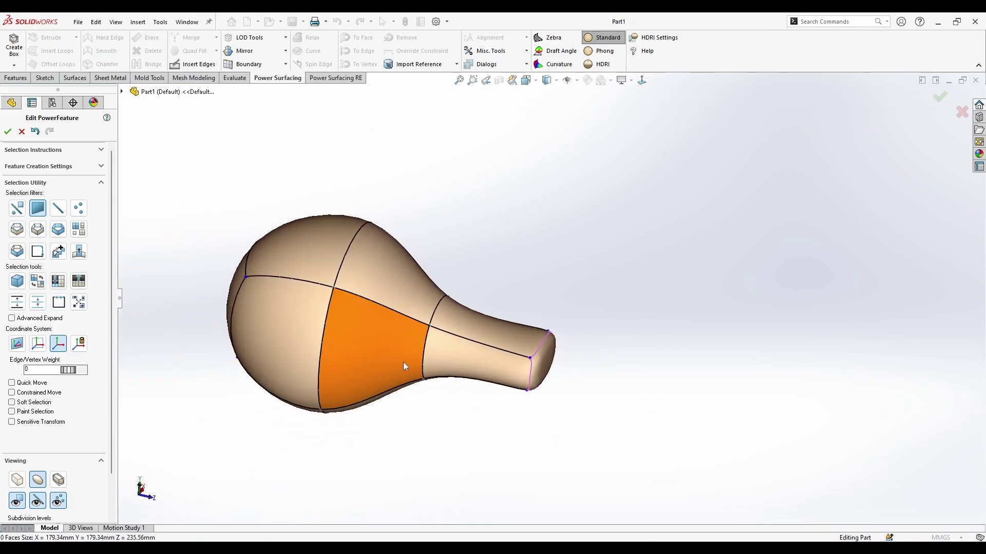
middle_click_drag(405, 284, 387, 384)
left_click(350, 199)
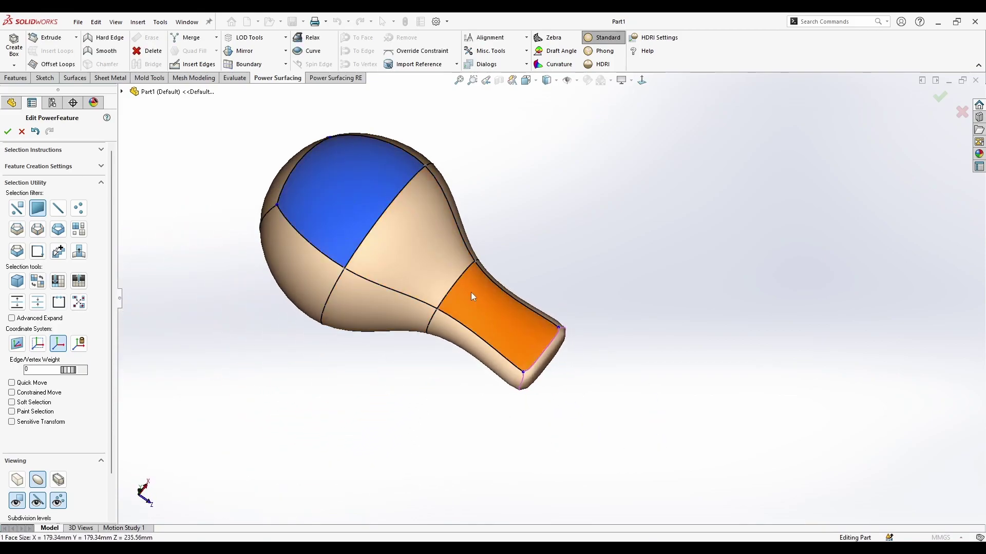
left_click(429, 256, "ctrl")
left_click(489, 309, "ctrl")
middle_click_drag(465, 339, 449, 270)
middle_click_drag(232, 382, 368, 352)
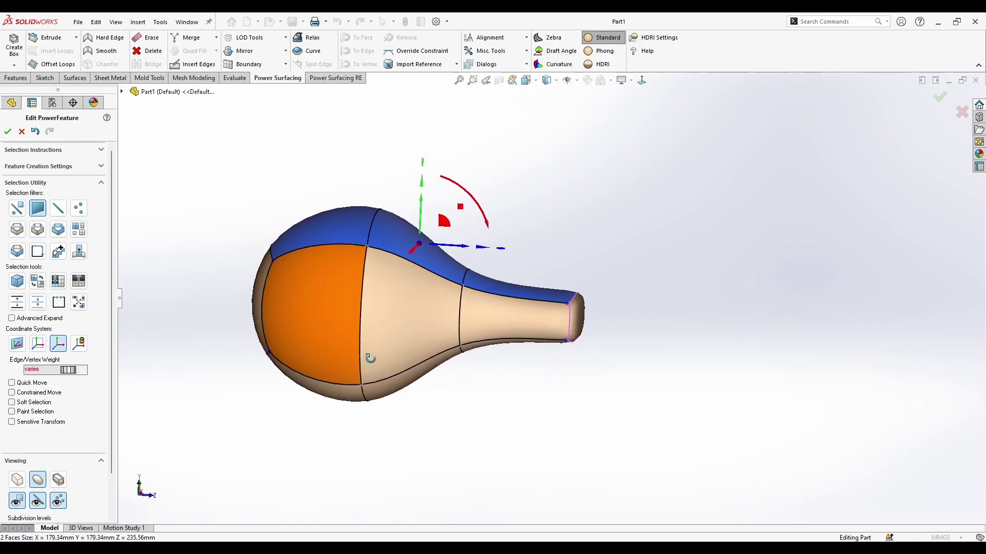
left_click_drag(421, 184, 434, 507)
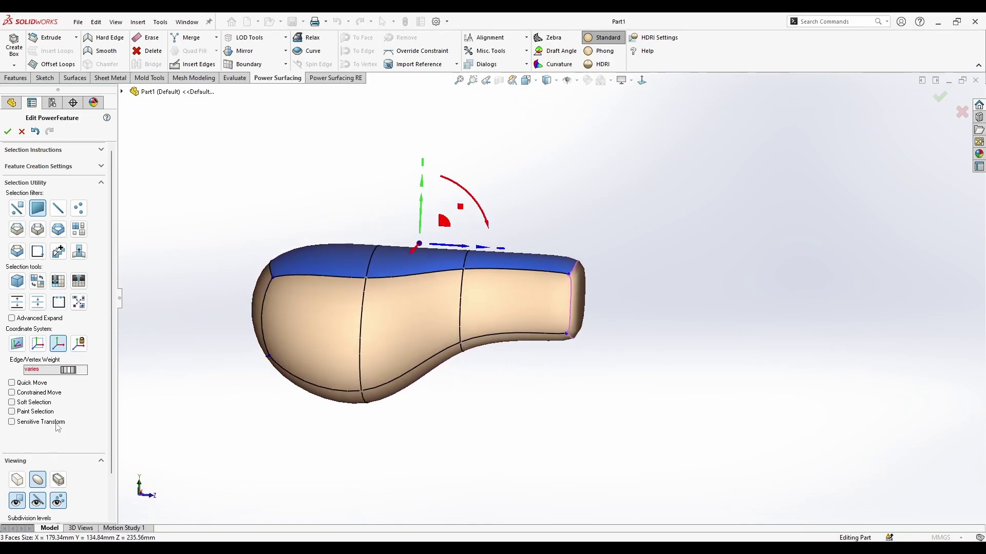
Set the top faces' edge weight to 47 and lower them until the body is about 110 mm high.
left_click_drag(64, 376, 348, 409)
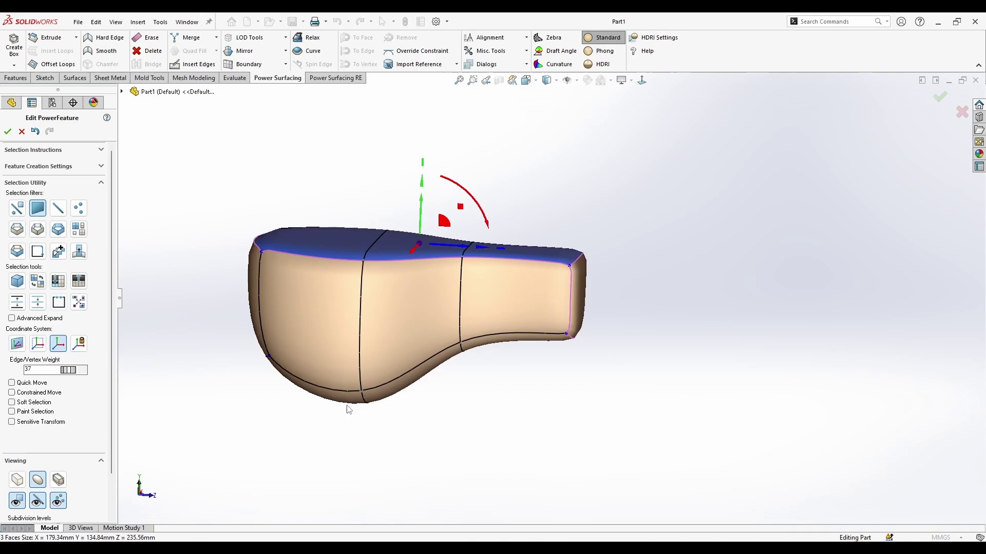
middle_click_drag(393, 423, 440, 233)
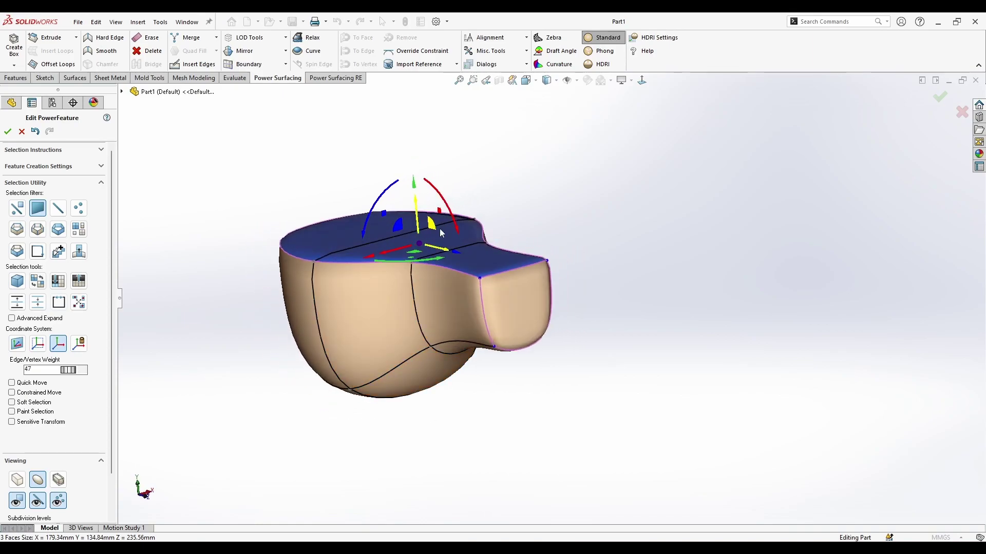
left_click_drag(417, 211, 420, 246)
left_click(576, 243)
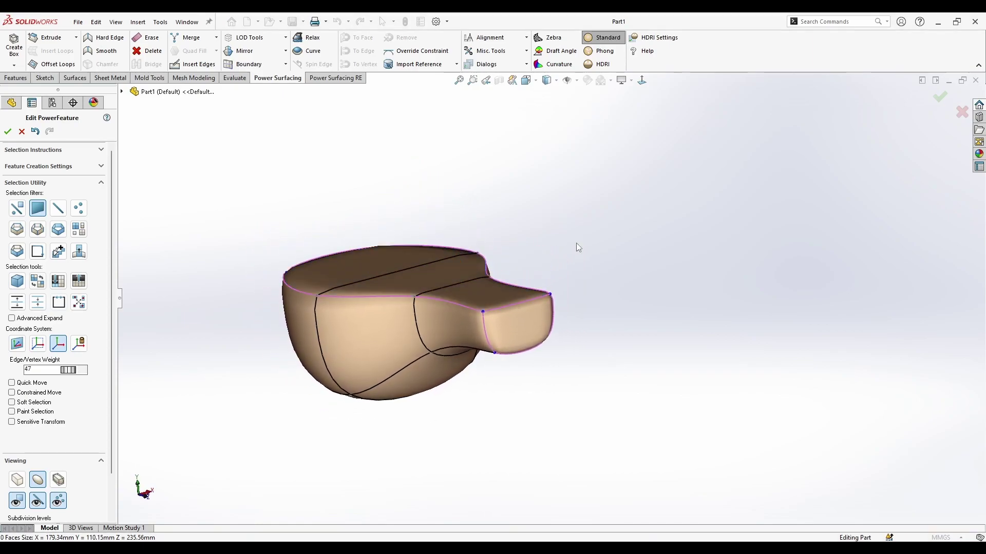
Delete the rear underside face of the bulb so the body is open at the bottom.
middle_click_drag(576, 243, 476, 296)
middle_click_drag(298, 237, 513, 317)
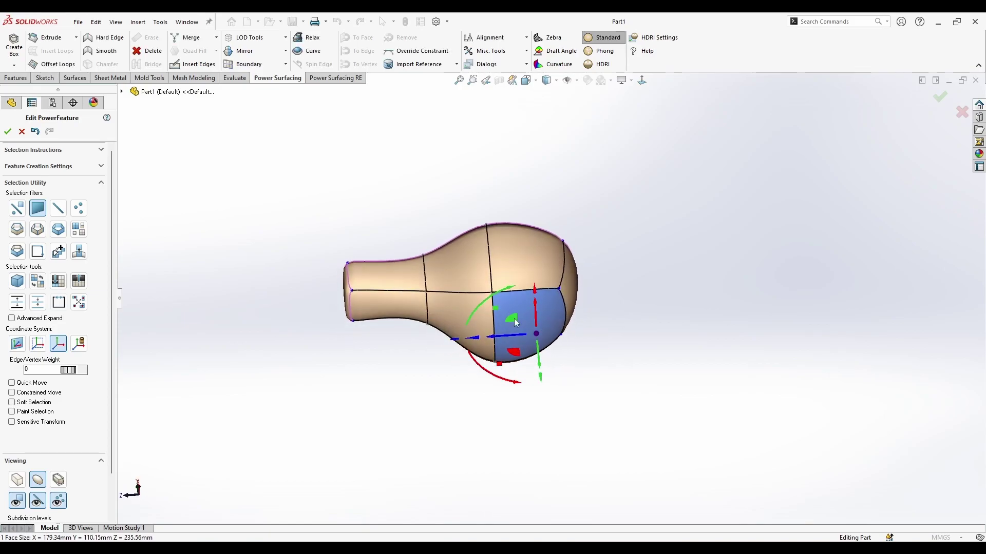
scroll(514, 317, "down", 4)
right_click(517, 315)
left_click(631, 329)
middle_click_drag(564, 339, 540, 379)
Flatten the bottom opening's edge loop level and move it down until the body is about 96 mm high.
right_click(540, 379)
left_click(633, 357)
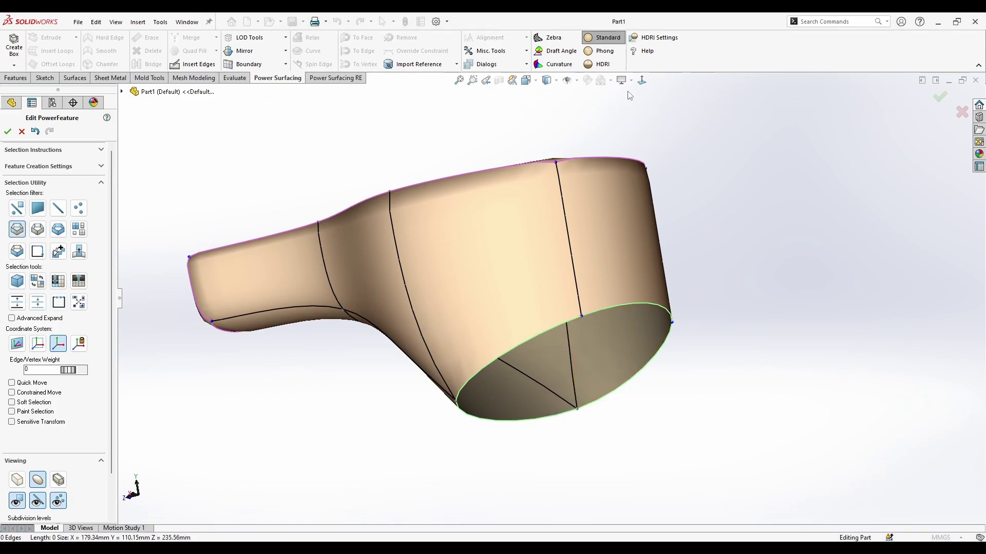
key("ctrl+4")
left_click(576, 351)
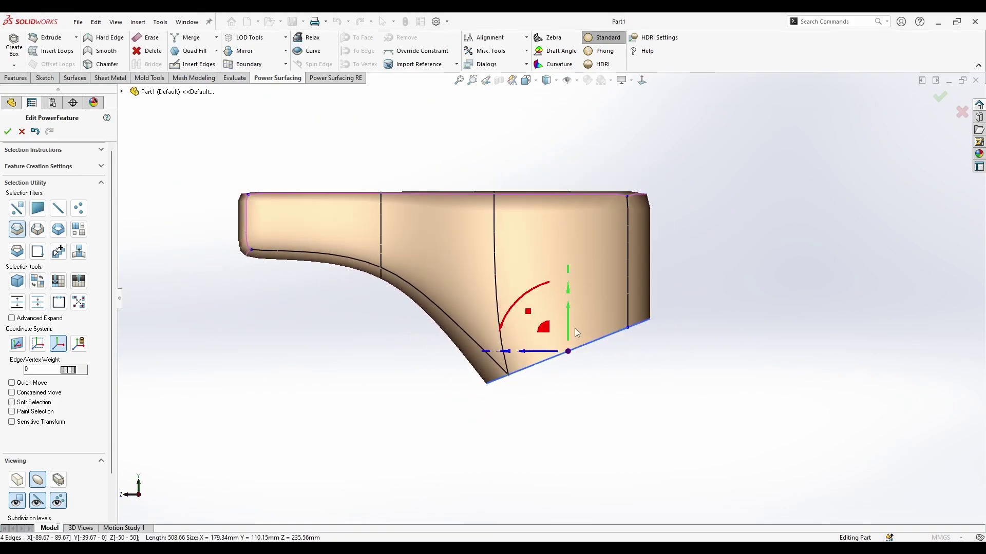
left_click_drag(571, 314, 594, 382)
mouse_move(568, 333)
left_mouse_down()
mouse_move(568, 316)
mouse_move(569, 330)
left_mouse_up()
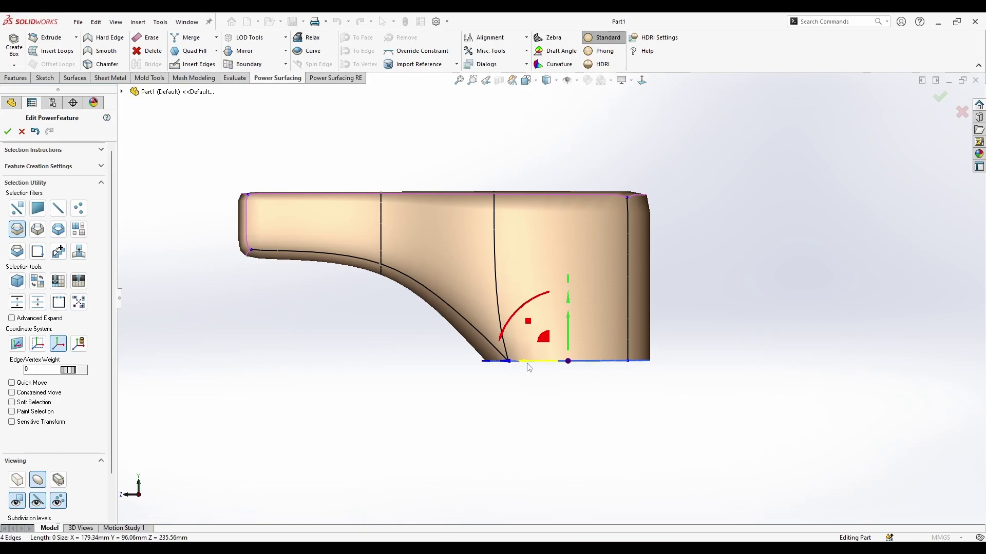
Scale the bottom edge loop up to about 203 mm wide and reduce it lengthwise for an overall length of about 239 mm.
left_click_drag(568, 361, 570, 329)
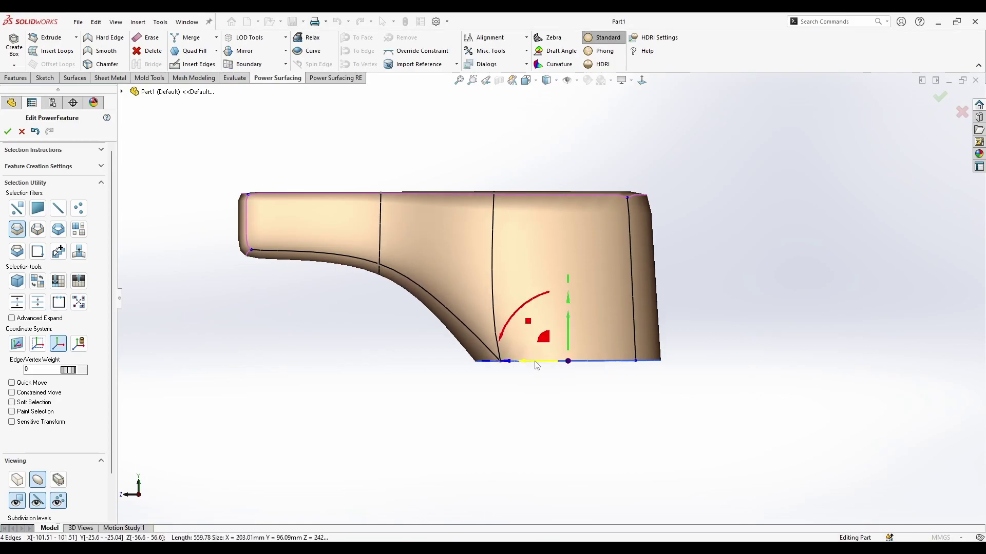
left_click_drag(534, 361, 527, 363)
left_click(532, 406)
scroll(426, 388, "up", 2)
Insert a lengthwise edge loop through the middle of the neck and bulb.
middle_click_drag(418, 384, 482, 462)
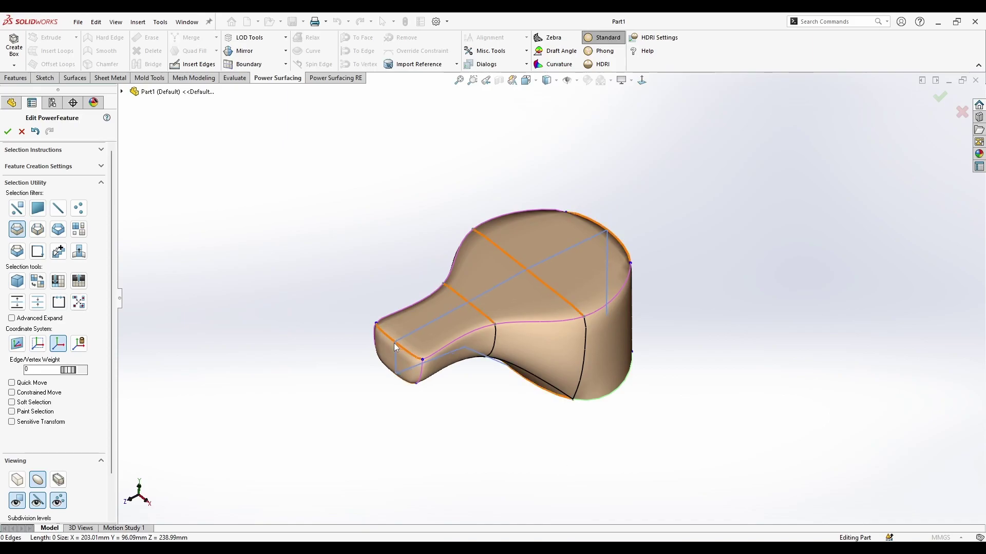
middle_click_drag(393, 343, 511, 413)
middle_click_drag(601, 408, 781, 258)
left_click(642, 81)
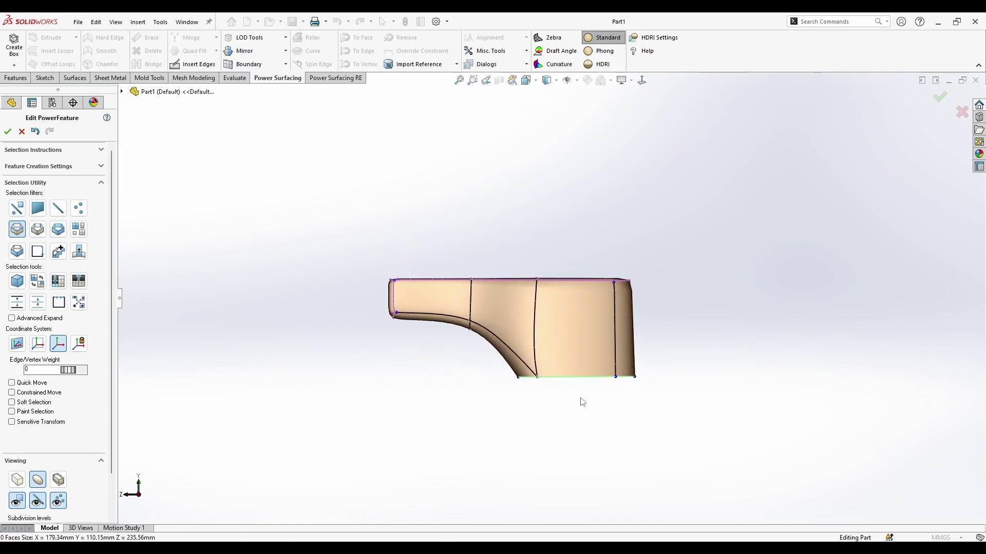
Select the vertices at the neck's open-handle end in the top view and scale them inward to narrow the end.
scroll(580, 389, "down", 5)
right_click(564, 322)
left_click(563, 309)
scroll(557, 308, "up", 3)
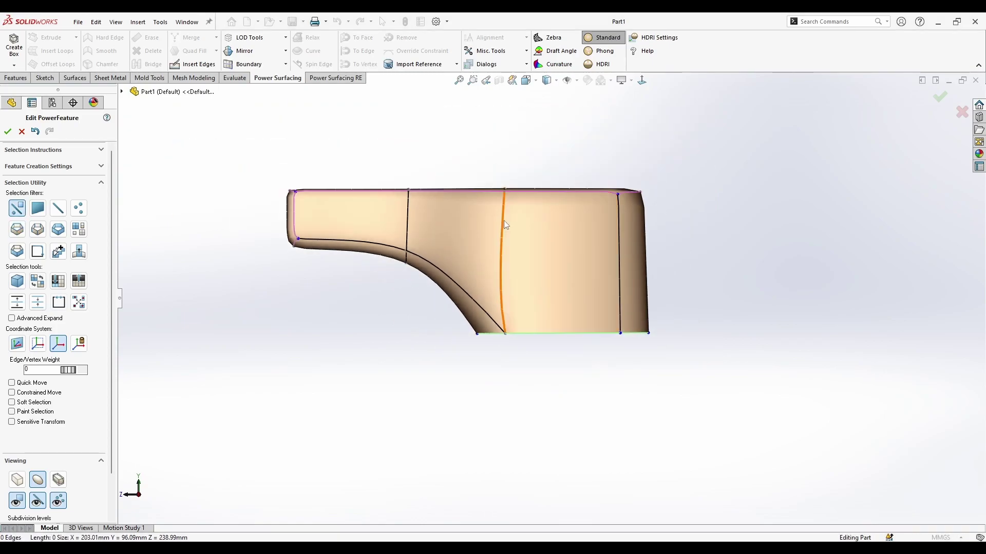
left_click(618, 201)
middle_click_drag(618, 206, 631, 167)
left_click(641, 85)
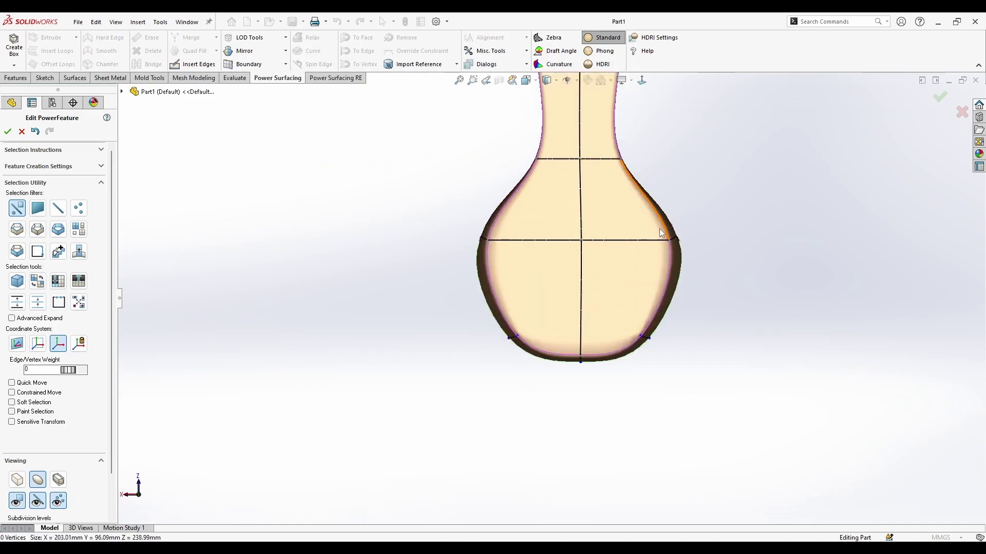
scroll(608, 229, "down", 3)
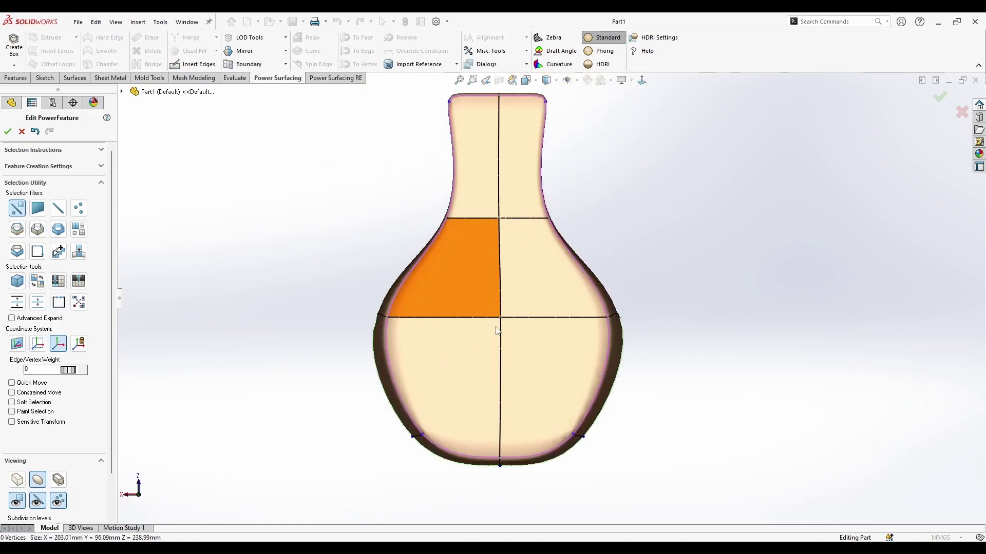
scroll(531, 256, "up", 3)
right_click(542, 185)
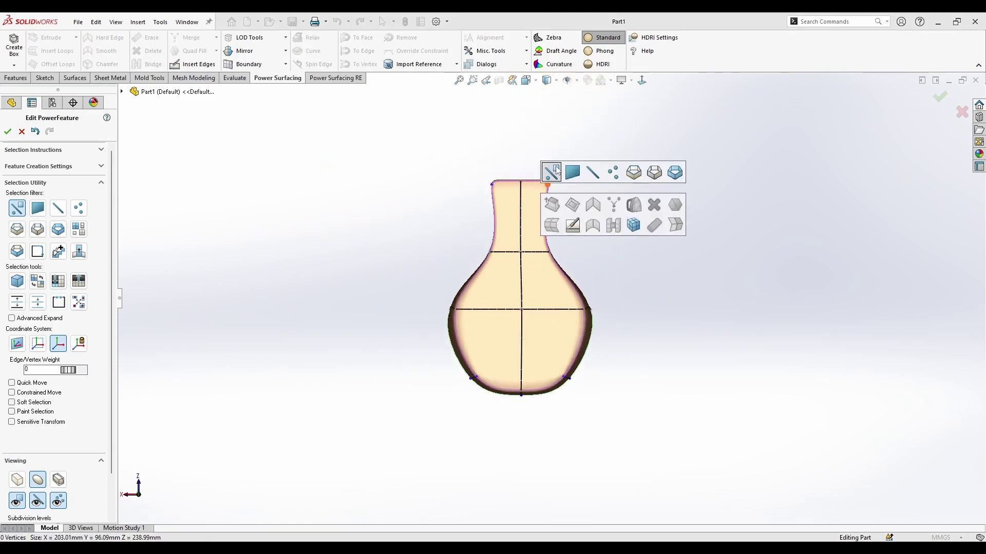
left_click_drag(593, 145, 481, 196)
key("ctrl+z")
left_click(600, 308)
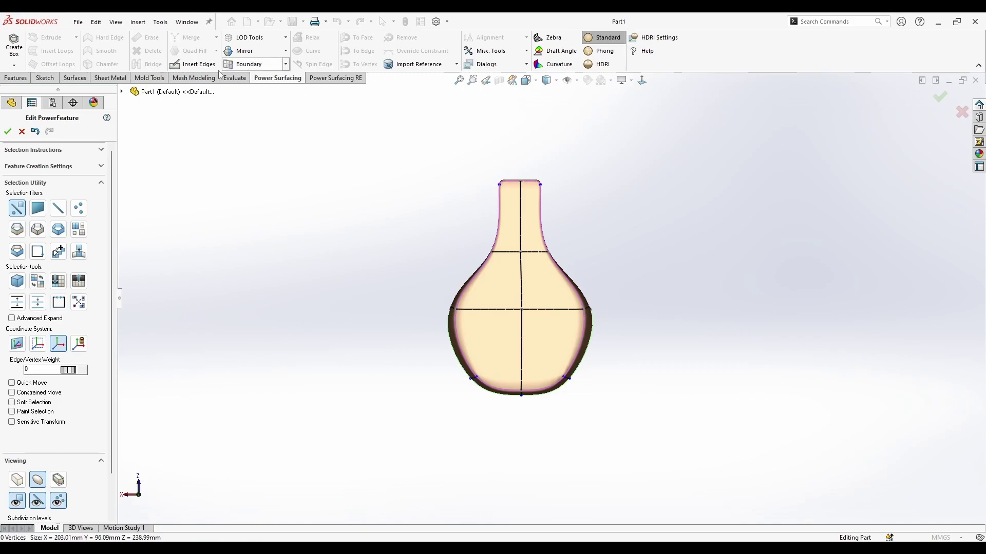
Insert edges across the top from both neck corners back to the bulb's rear corners and return to the smooth surface display.
left_click(201, 65)
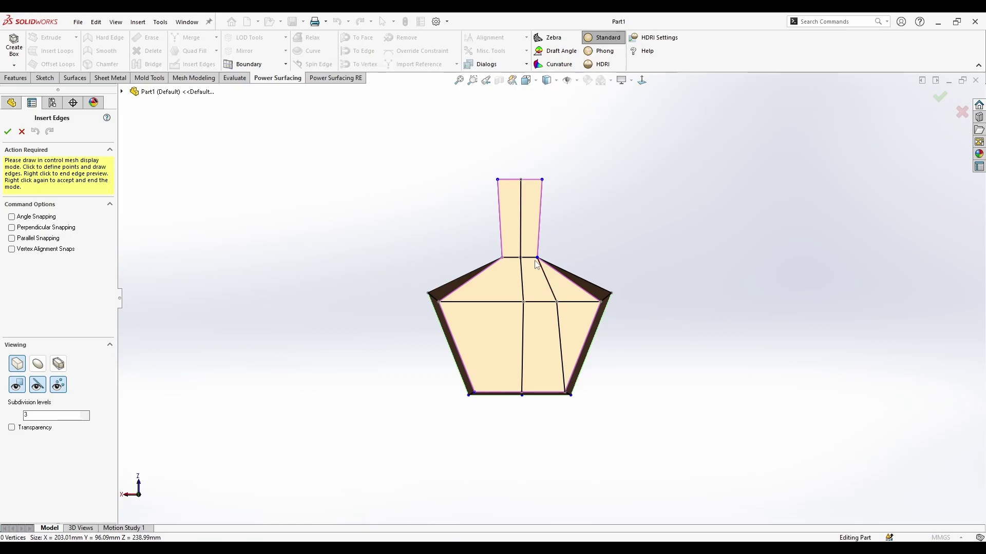
left_click(503, 257)
right_click(488, 328)
right_click(487, 328)
left_click(41, 481)
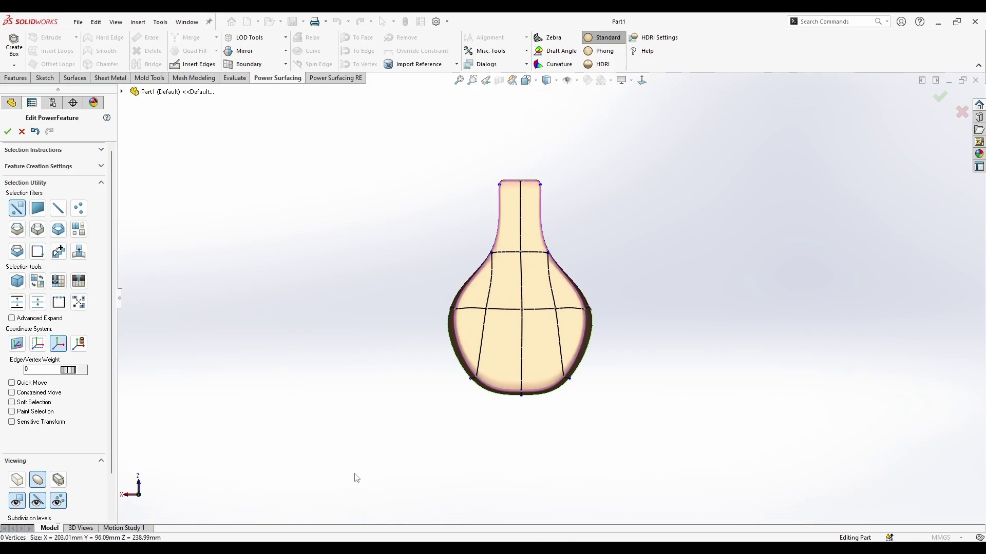
middle_click_drag(544, 472, 650, 262)
left_click(650, 270)
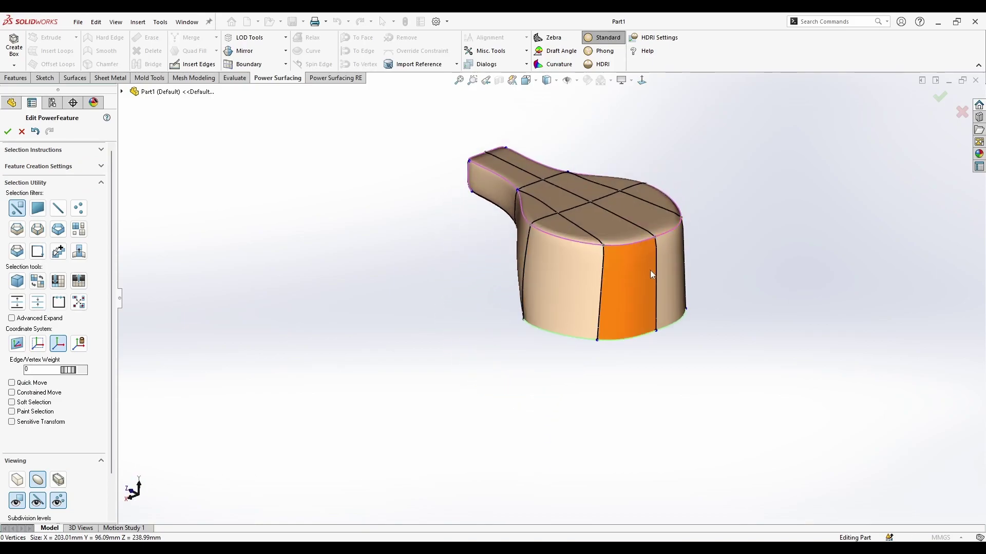
Extrude the bulb's bottom edge loop inward with a scale of about 0.736 to form a rim around the opening.
left_click(655, 329)
middle_click_drag(655, 329, 688, 115)
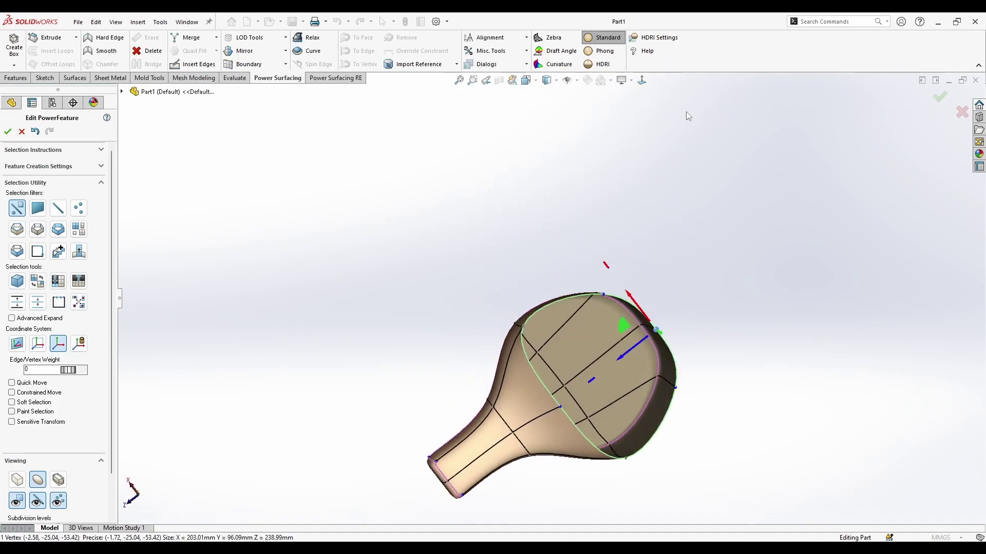
left_click(642, 82)
key("s")
left_click(733, 311)
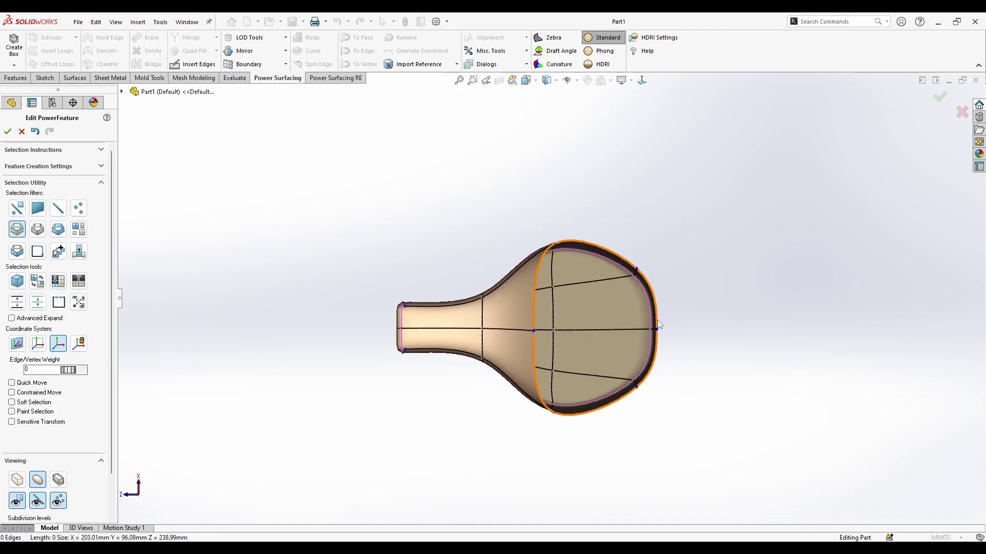
left_click(657, 320)
left_click_drag(597, 328, 604, 392)
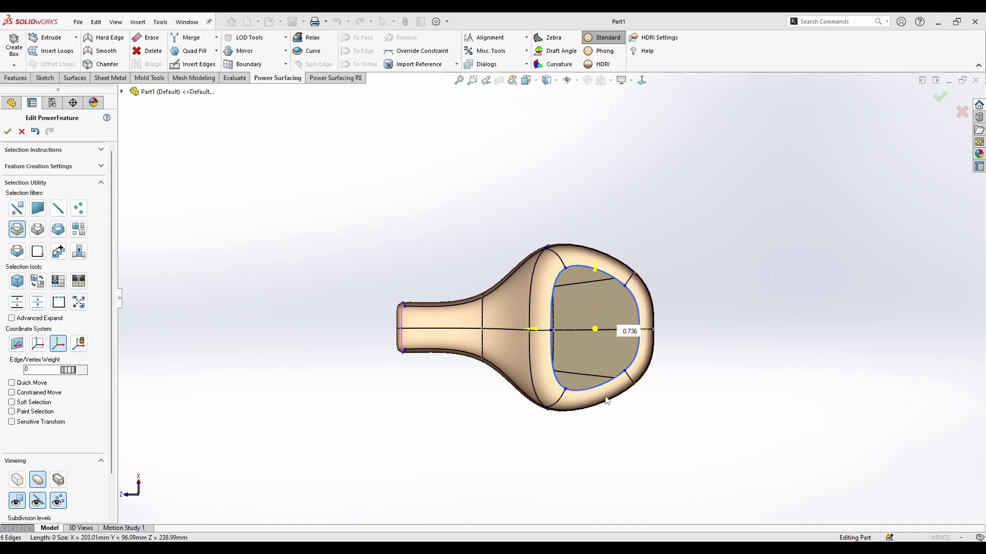
left_click(705, 238)
Select the two faces closing the neck's end and delete them to open the neck.
middle_click_drag(705, 238, 759, 423)
scroll(651, 330, "down", 2)
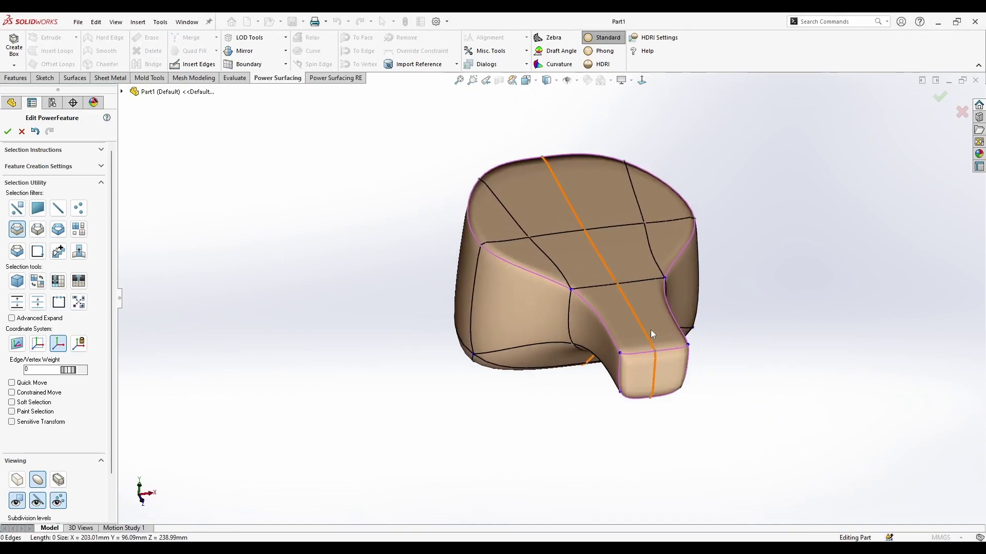
scroll(651, 334, "down", 4)
left_click(598, 402)
left_click(688, 385, "ctrl")
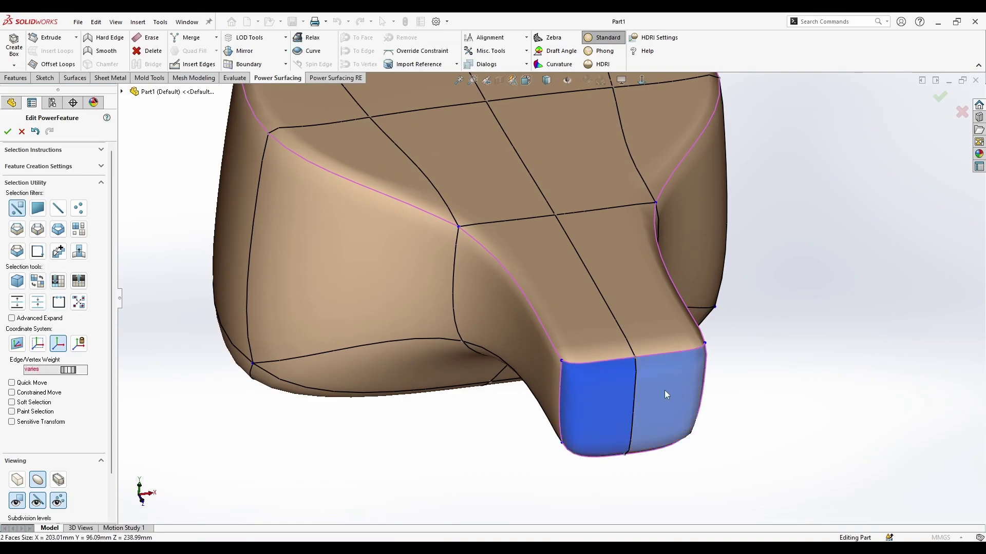
middle_click_drag(664, 390, 563, 343)
left_click(763, 395)
scroll(491, 421, "up", 4)
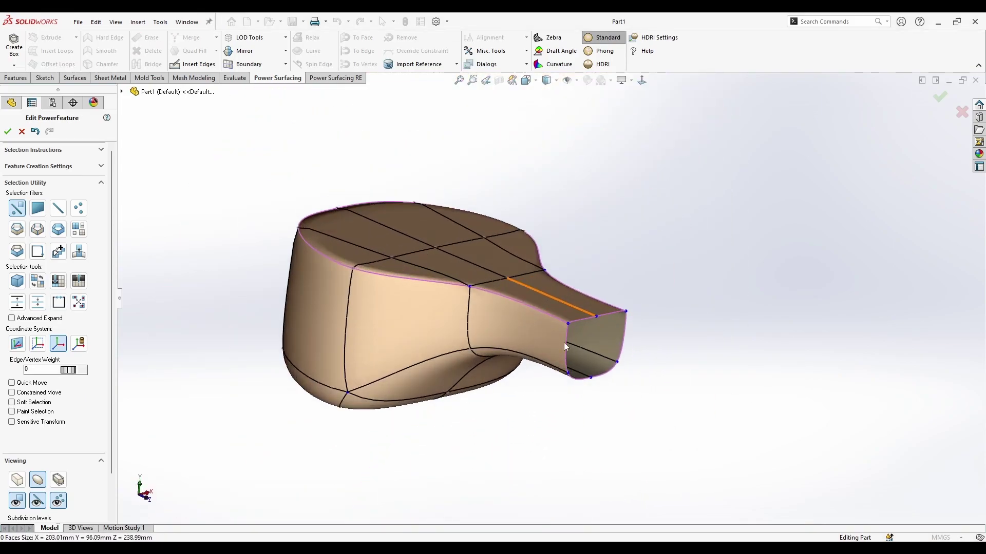
Switch the selection filter to edge loops for picking the neck's open end.
scroll(577, 391, "down", 5)
scroll(578, 377, "up", 5)
middle_click_drag(572, 379, 448, 361)
scroll(421, 346, "down", 2)
middle_click_drag(512, 272, 581, 287)
scroll(646, 191, "down", 3)
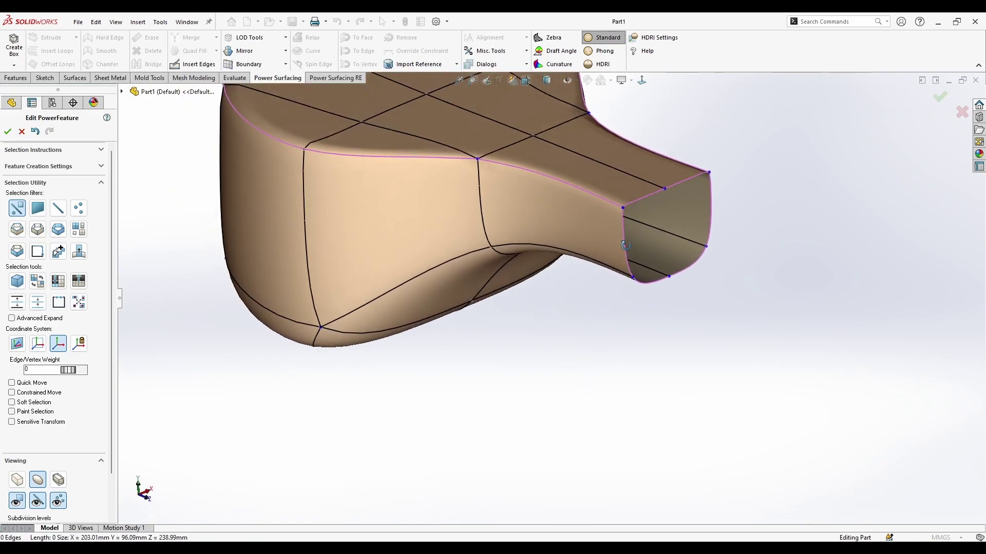
right_click(646, 191)
left_click(739, 176)
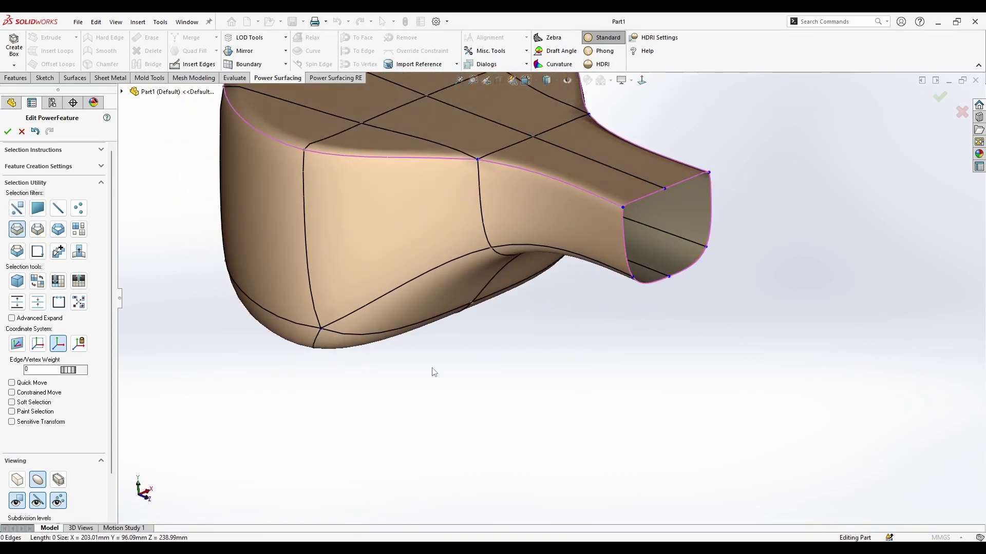
Extrude the neck's open end loop into a smaller loop and push it back inside the neck to form a rounded lip.
middle_click_drag(433, 370, 414, 320)
scroll(414, 320, "down", 3)
scroll(415, 263, "up", 5)
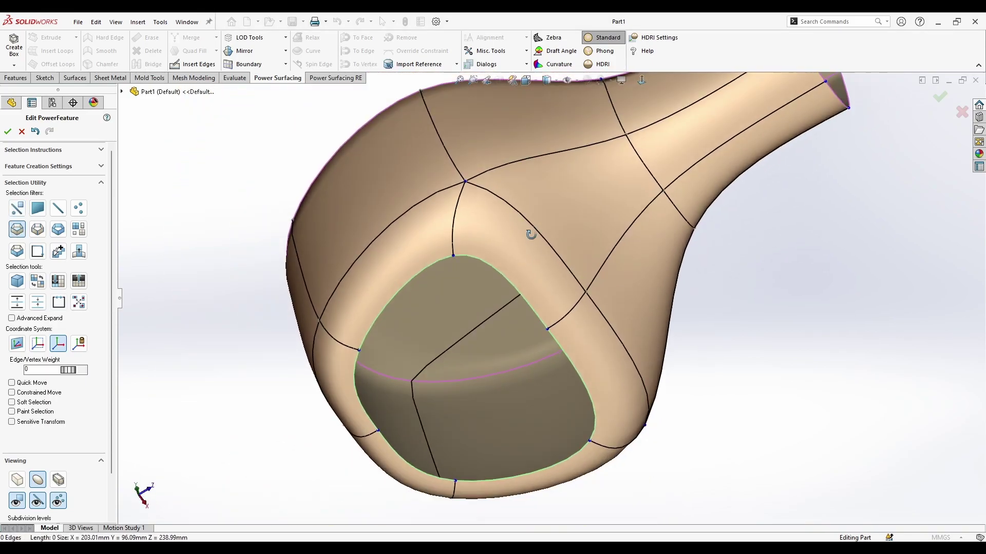
middle_click_drag(528, 229, 673, 197)
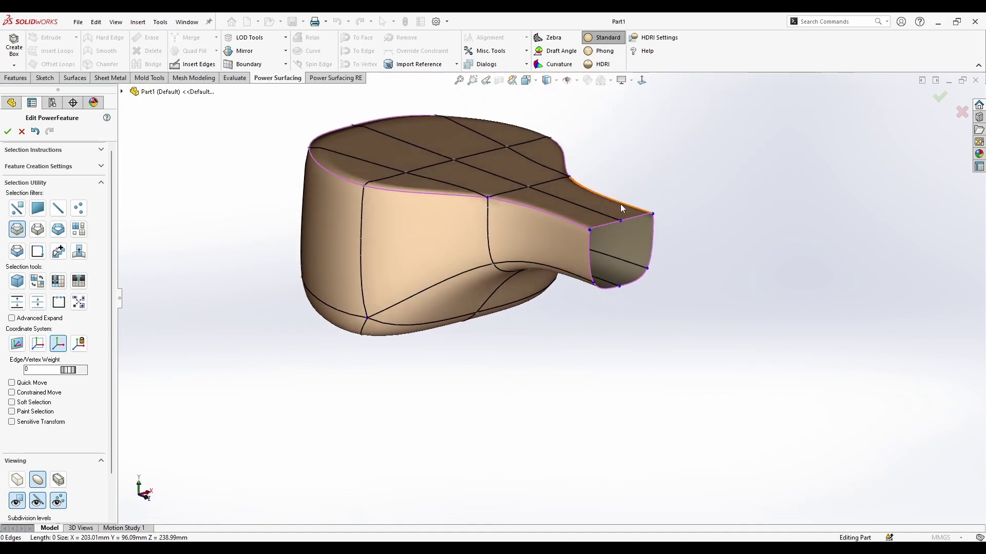
scroll(599, 260, "down", 3)
left_click(599, 259)
scroll(611, 388, "down", 3)
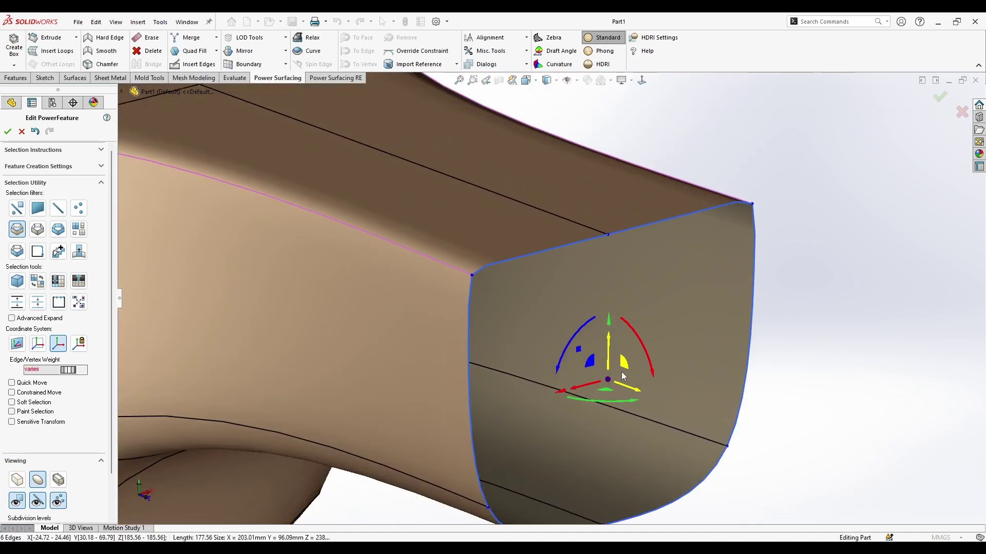
left_click_drag(606, 381, 610, 403)
middle_click_drag(609, 403, 631, 403)
left_click_drag(638, 385, 572, 391)
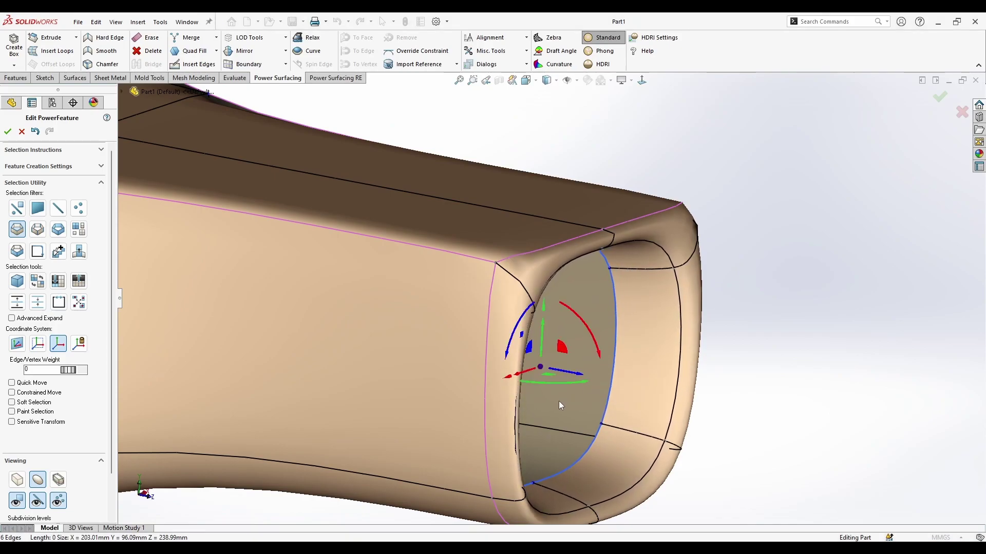
Extrude the bulb's bottom rim loop about 29 mm up into the body as a recess wall.
middle_click_drag(558, 401, 430, 409)
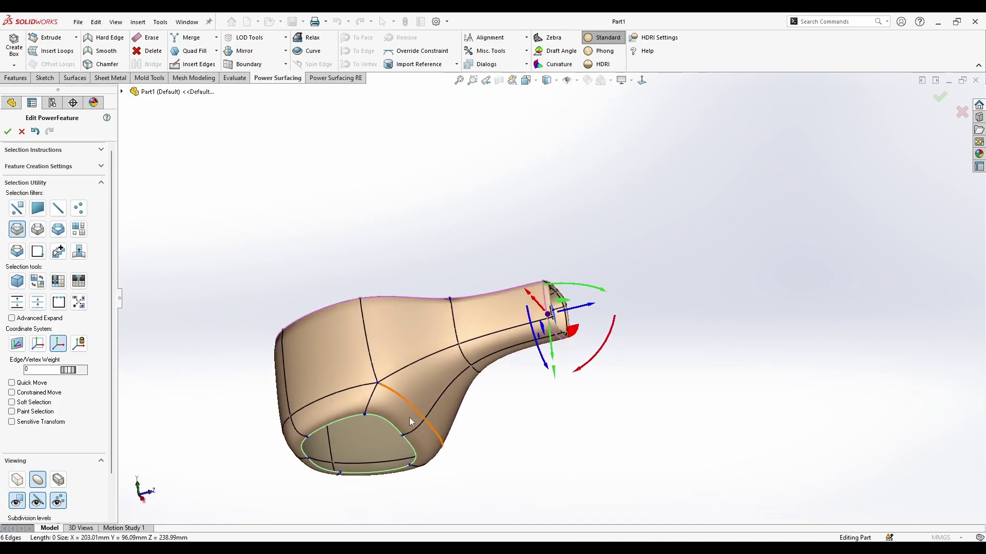
left_click(386, 421)
scroll(386, 421, "down", 5)
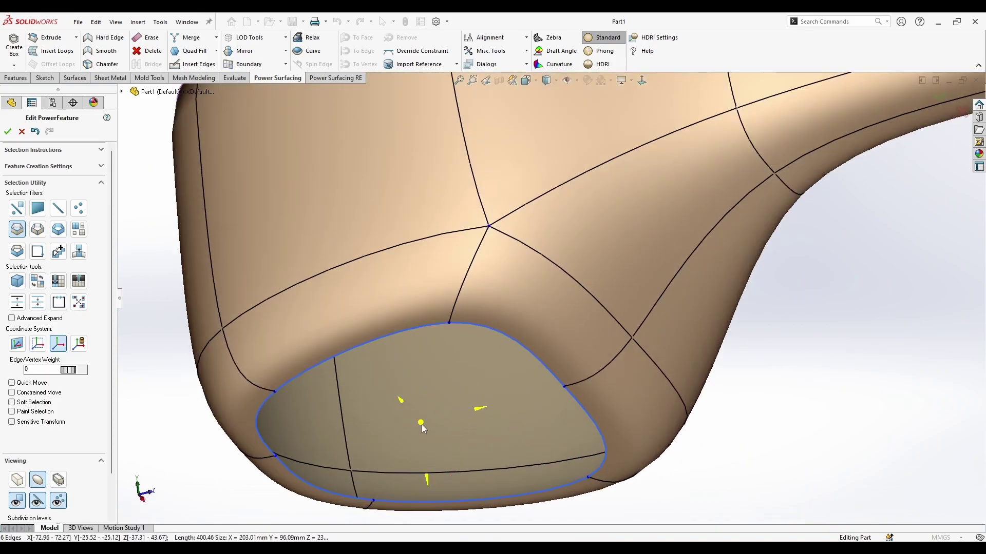
left_click_drag(421, 424, 425, 354)
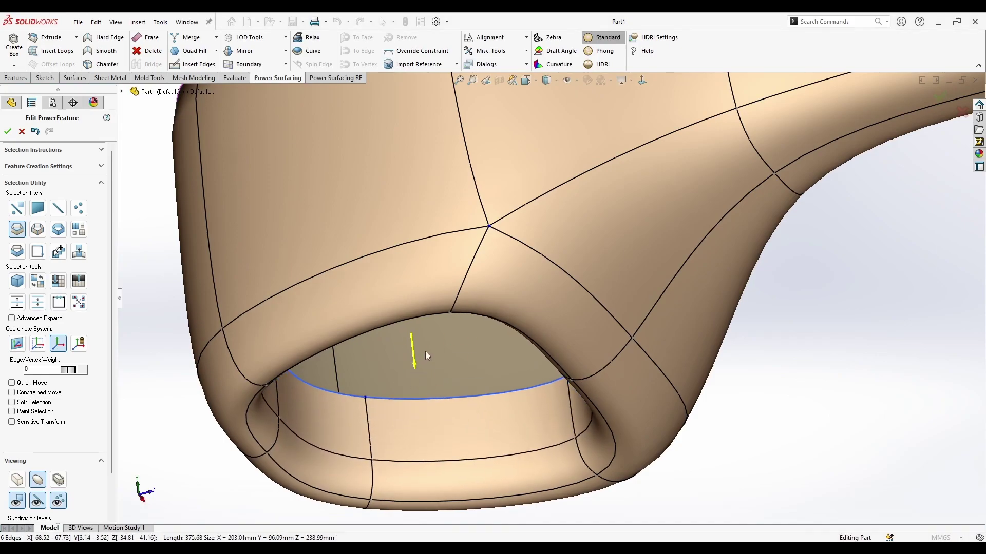
Turn on transparency for the body and view it from the side.
middle_click_drag(425, 351, 452, 351)
scroll(84, 460, "down", 3)
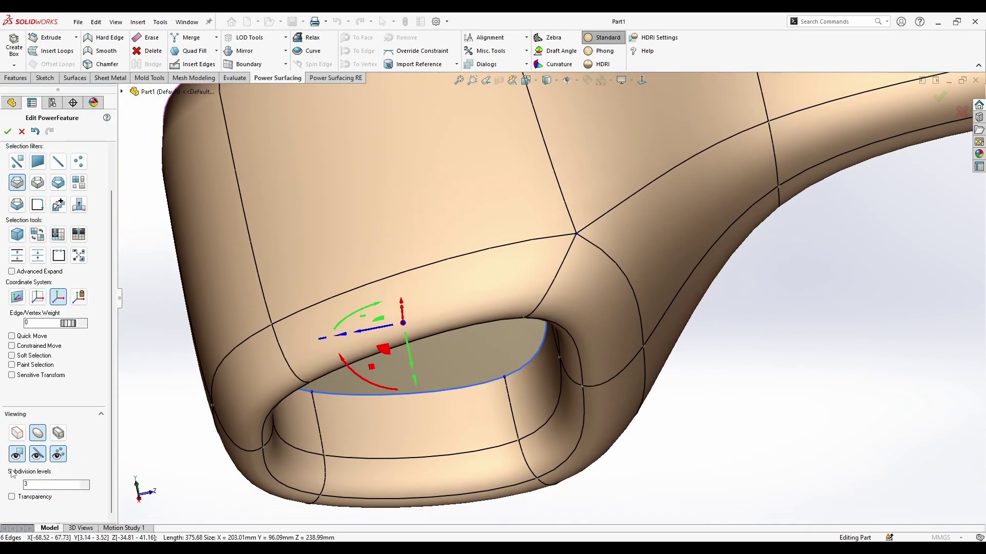
left_click(15, 498)
middle_click_drag(494, 267, 580, 311)
scroll(510, 284, "up", 3)
middle_click_drag(720, 277, 797, 263)
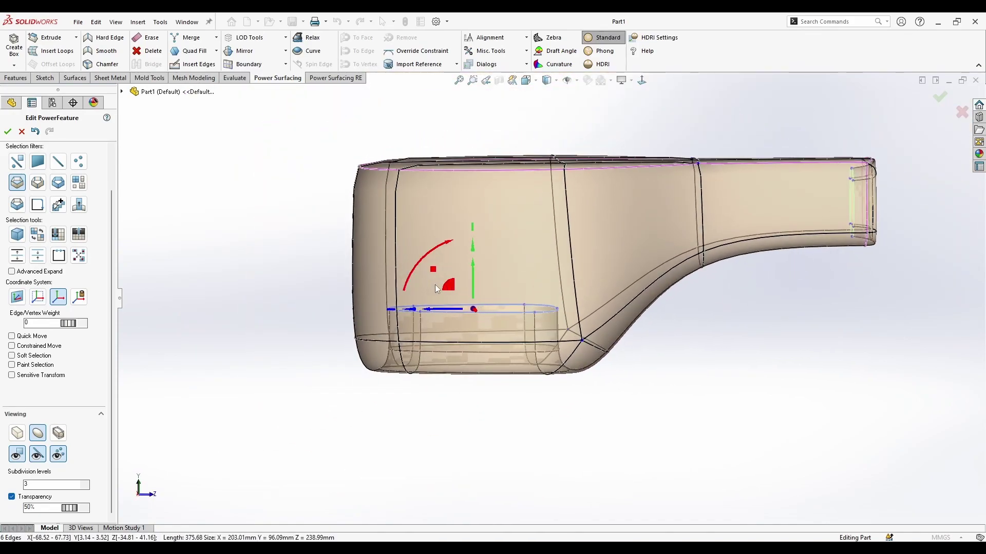
Extrude the recess's inner loop further up into the bulb, tilted toward the neck and scaled smaller.
left_click_drag(447, 285, 434, 232)
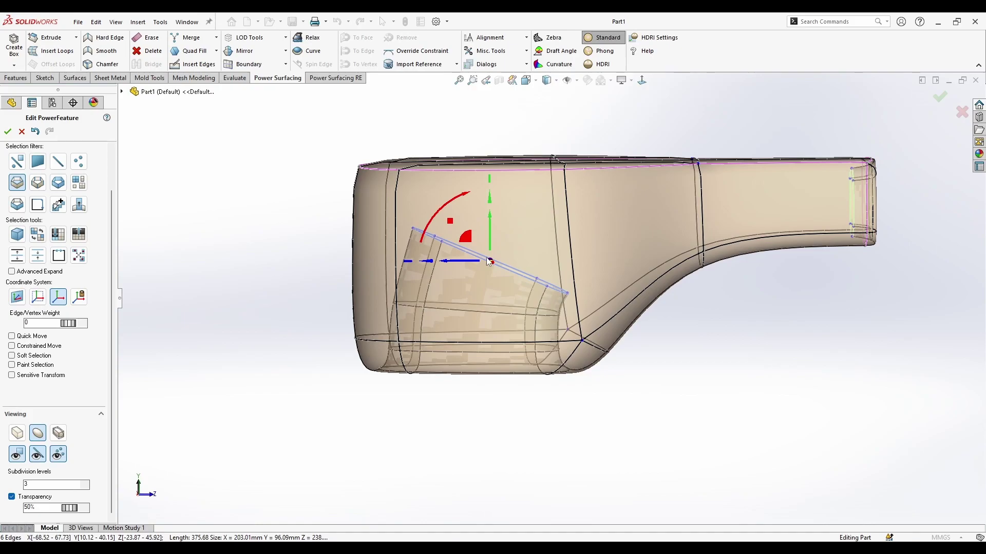
left_click_drag(487, 258, 486, 353)
left_click_drag(430, 235, 437, 236)
Select the neck's inner loop and the bulb's tilted inner loop and bridge them with an internal passage.
middle_click_drag(806, 209, 780, 230)
scroll(790, 230, "down", 3)
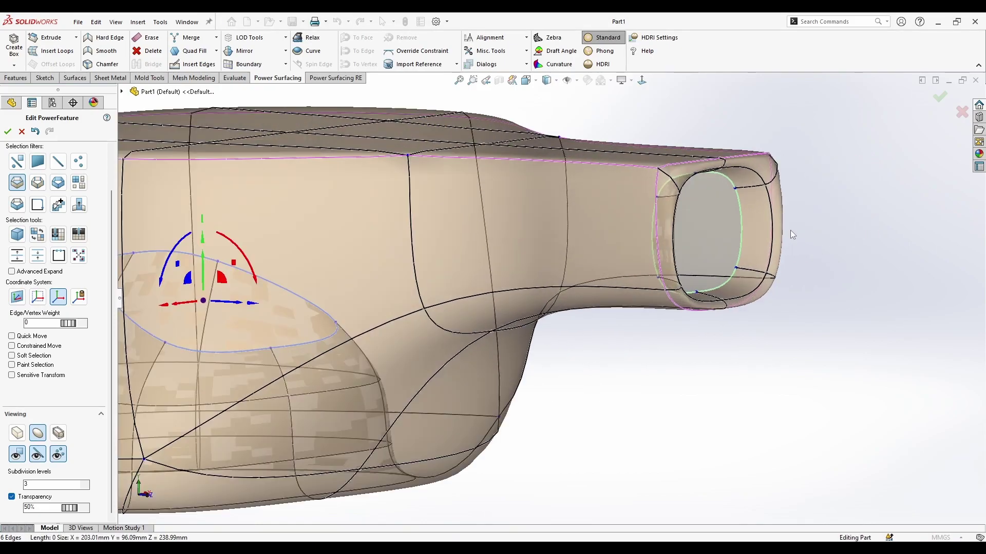
left_click(745, 218)
scroll(531, 408, "up", 2)
middle_click_drag(466, 417, 493, 345)
left_click(456, 404, "ctrl")
middle_click_drag(457, 393, 510, 479)
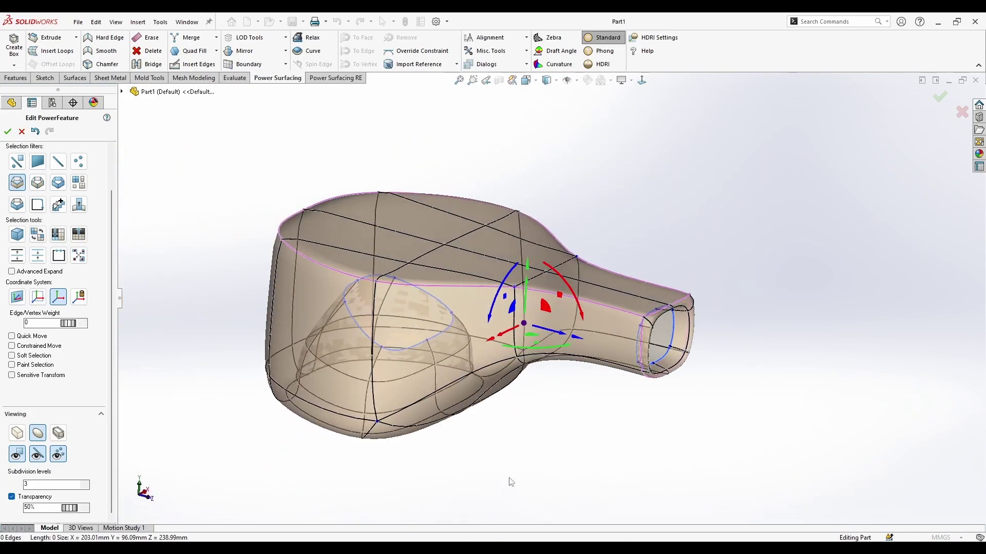
scroll(462, 316, "down", 2)
right_click(462, 316)
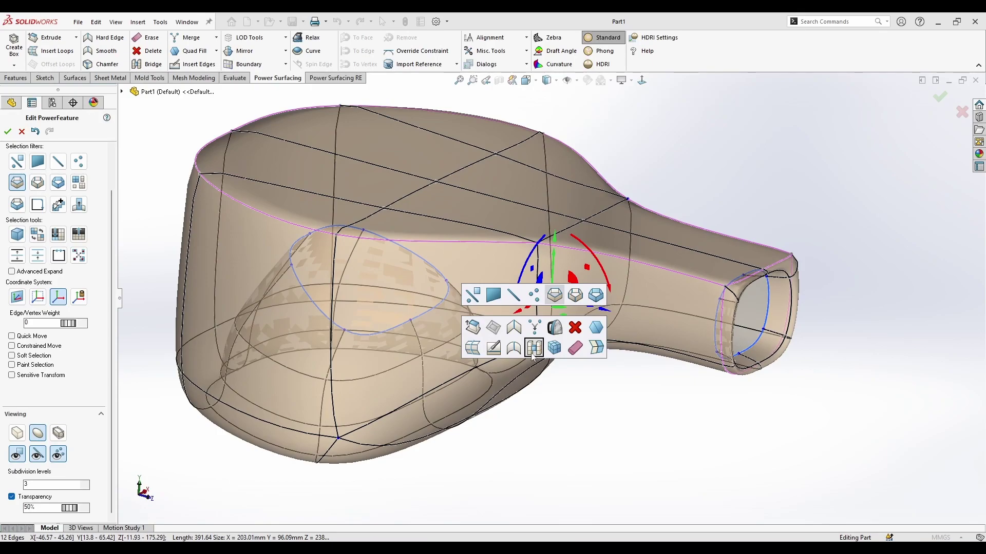
left_click(533, 354)
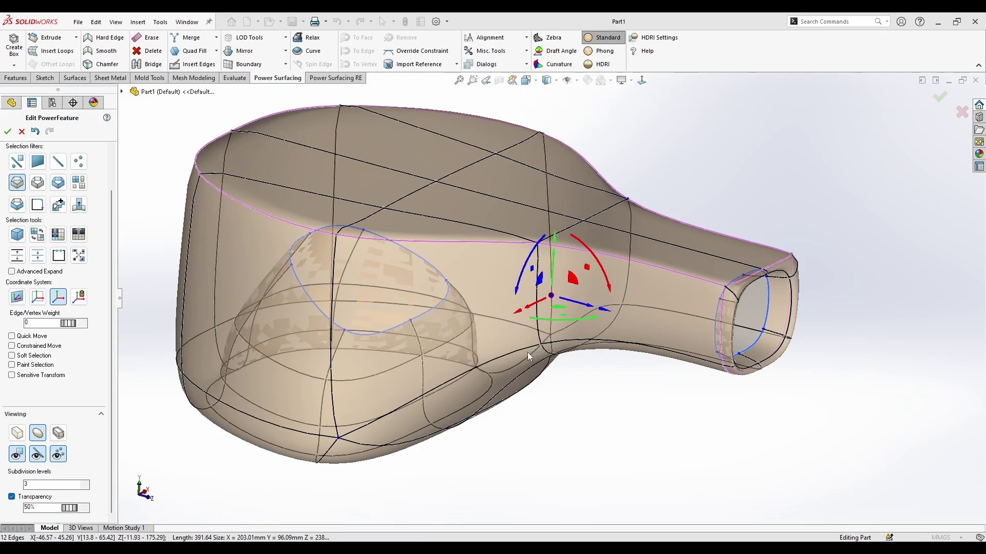
middle_click_drag(539, 442, 601, 362)
scroll(571, 397, "down", 1)
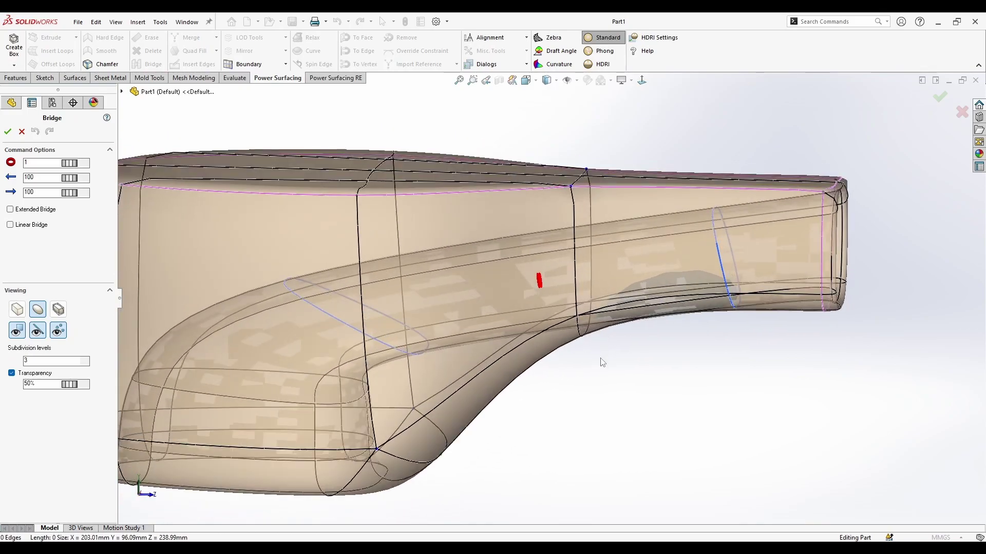
Set the number of bridge segments to 4.
left_click(82, 161)
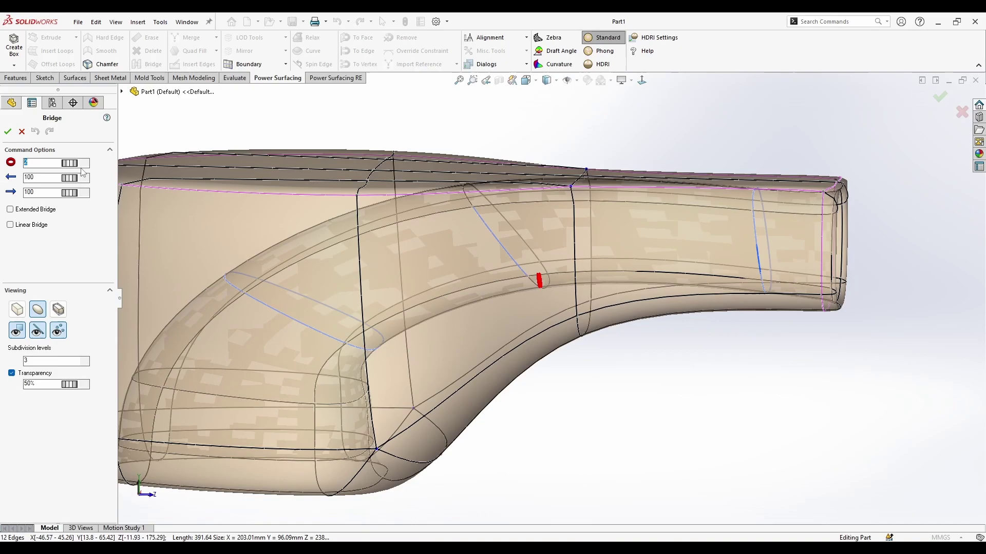
left_click_drag(86, 173, 88, 173)
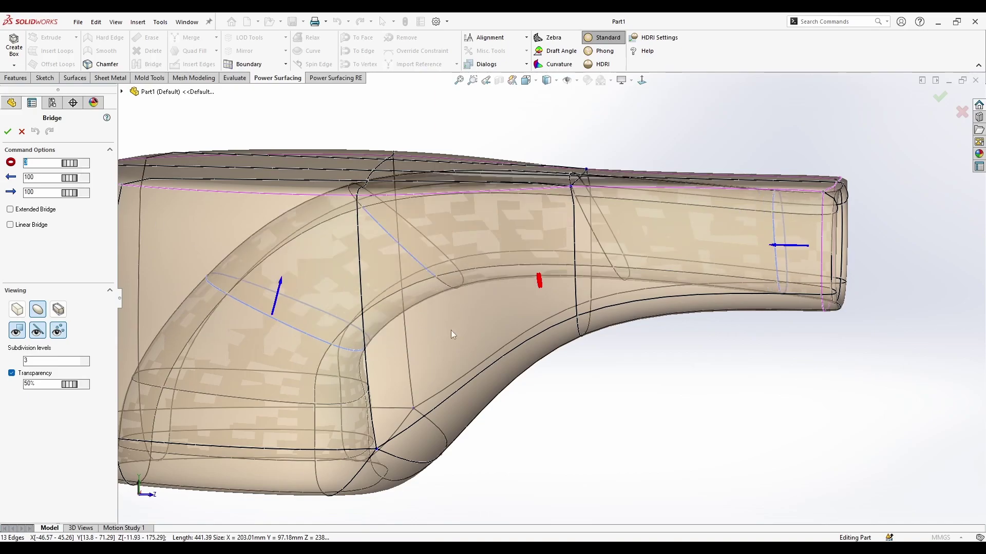
middle_click_drag(452, 335, 452, 308)
left_click_drag(75, 166, 80, 167)
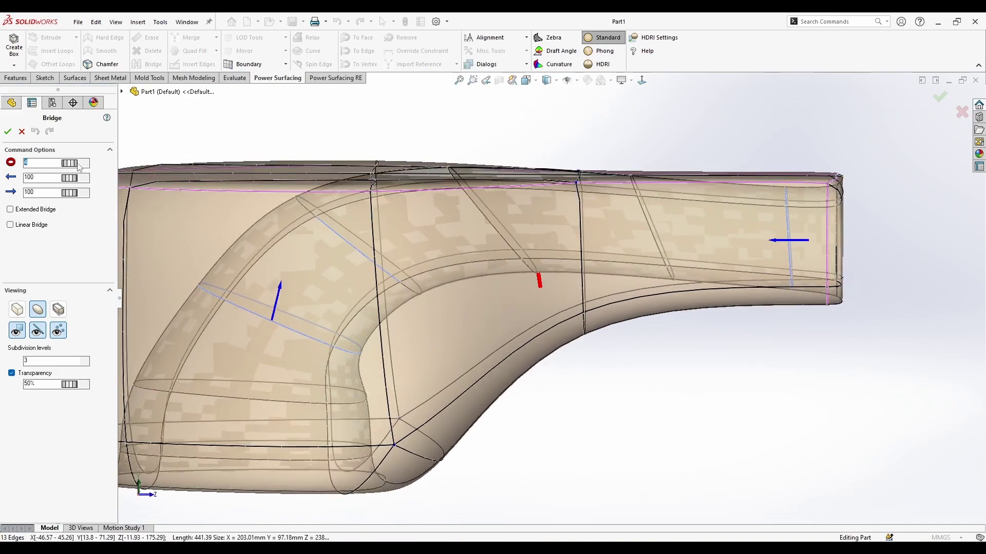
scroll(500, 374, "up", 1)
middle_click_drag(500, 374, 496, 408)
scroll(496, 408, "up", 1)
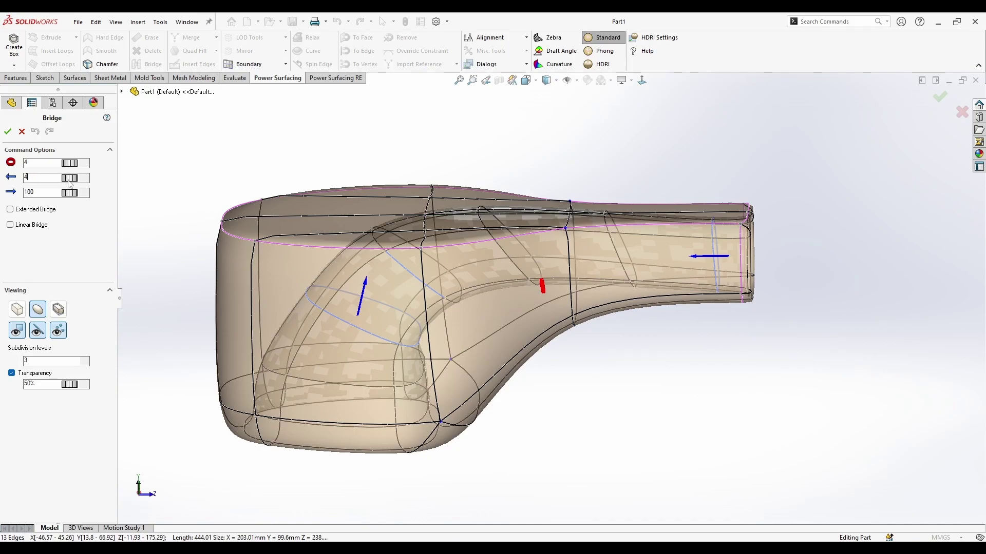
Set the bridge's first tangency value to 50.5, reduce and fine-tune the second to shape the passage inside the body, and accept the bridge.
left_click_drag(74, 184, 111, 184)
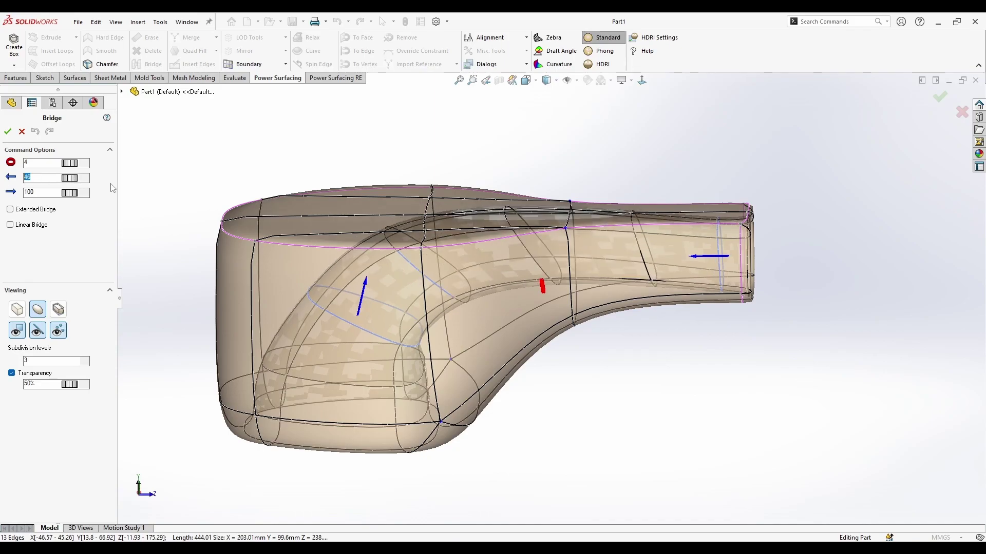
type("24.5")
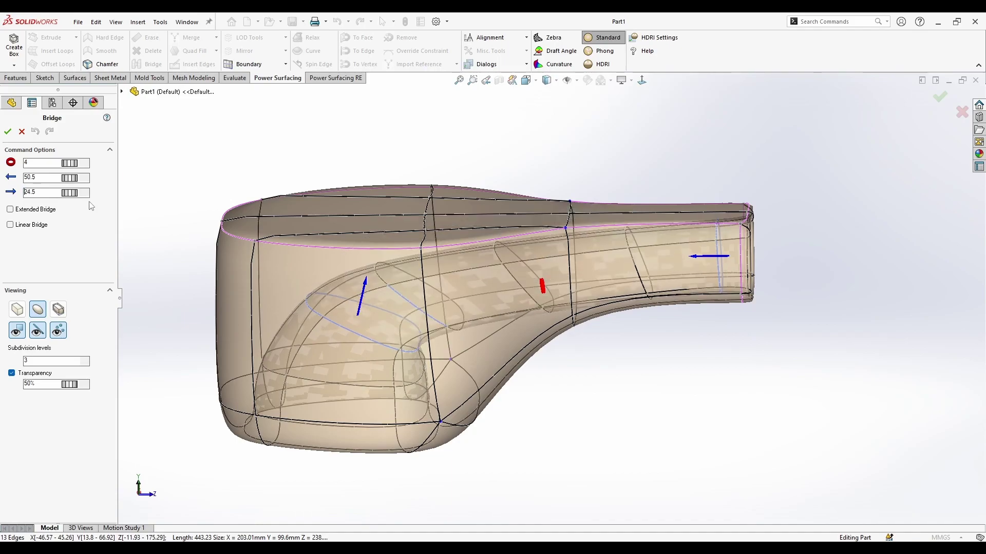
left_click_drag(89, 202, 328, 251)
middle_click_drag(506, 306, 526, 294)
scroll(526, 295, "down", 2)
left_click_drag(67, 194, 286, 254)
scroll(610, 399, "up", 3)
middle_click_drag(609, 398, 466, 320)
scroll(635, 333, "down", 3)
left_click(8, 132)
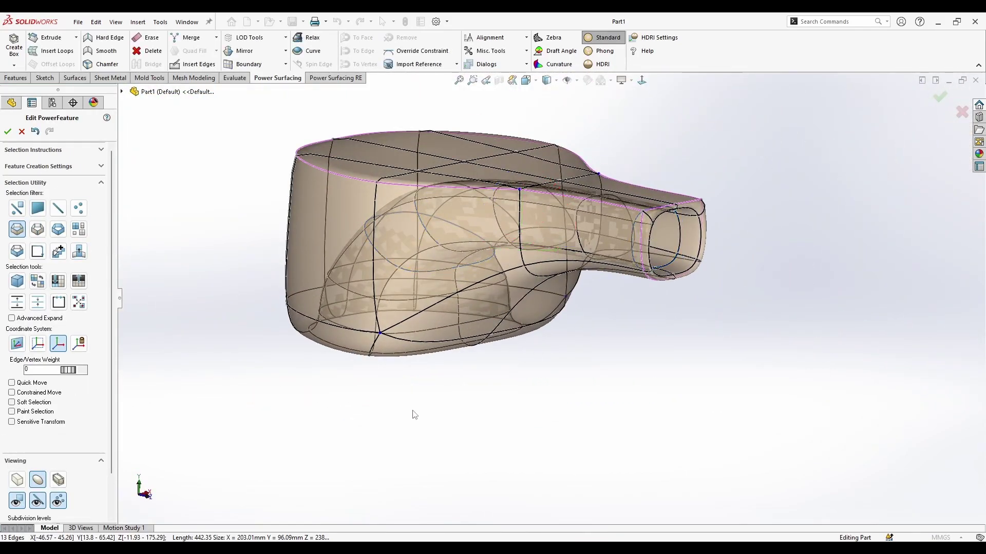
Try an edge weight of 22 on the inner loop of the bottom recess, and undo it.
middle_click_drag(508, 415, 477, 335)
left_click(513, 267)
scroll(326, 329, "down", 2)
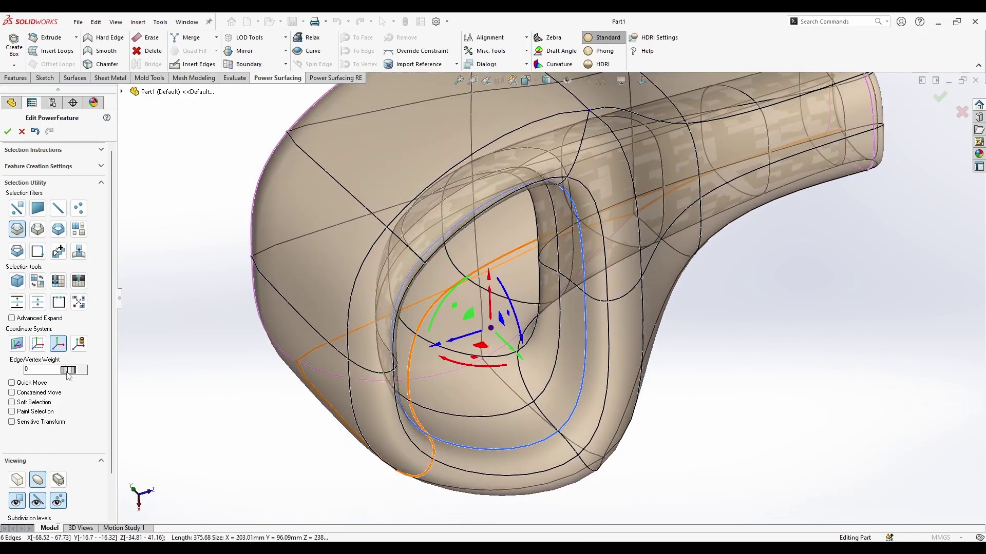
key("ctrl+z")
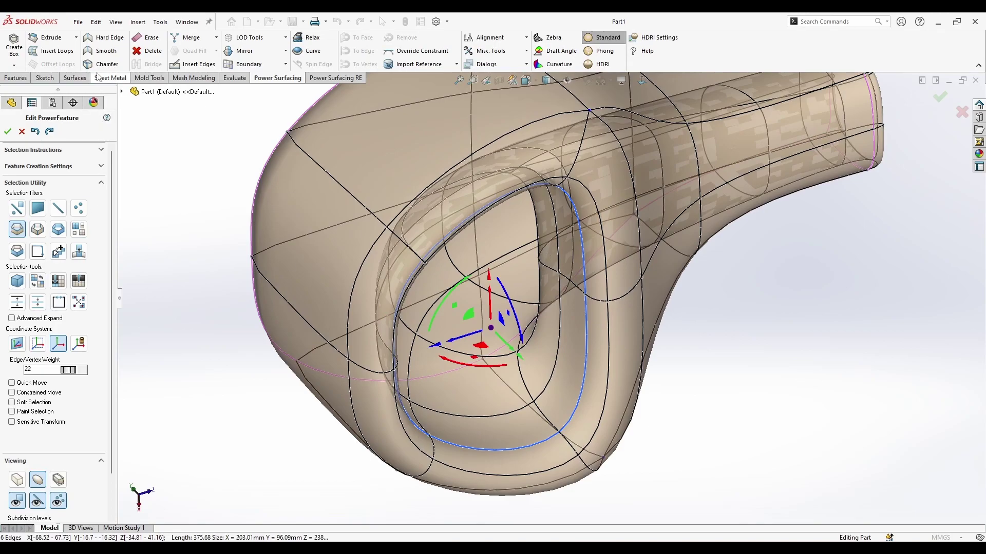
Make the rim loop around the bulb's bottom opening a hard edge.
double_click(598, 205)
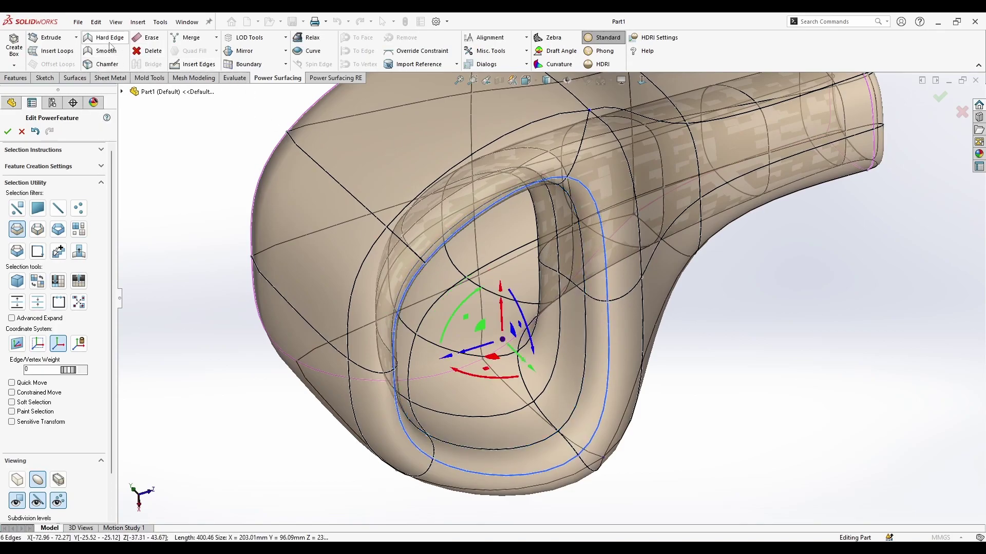
left_click(106, 40)
left_click(780, 373)
Select the recess's inner loop above the bottom rim and scale it down to a loop length of about 349 mm.
scroll(678, 336, "up", 3)
middle_click_drag(673, 335, 534, 420)
double_click(577, 273)
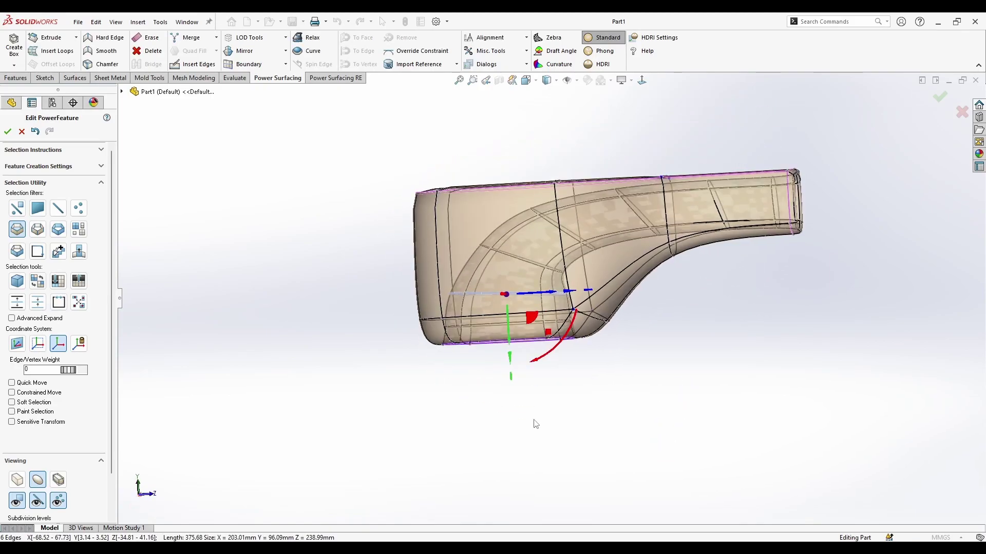
left_click_drag(512, 299, 511, 323)
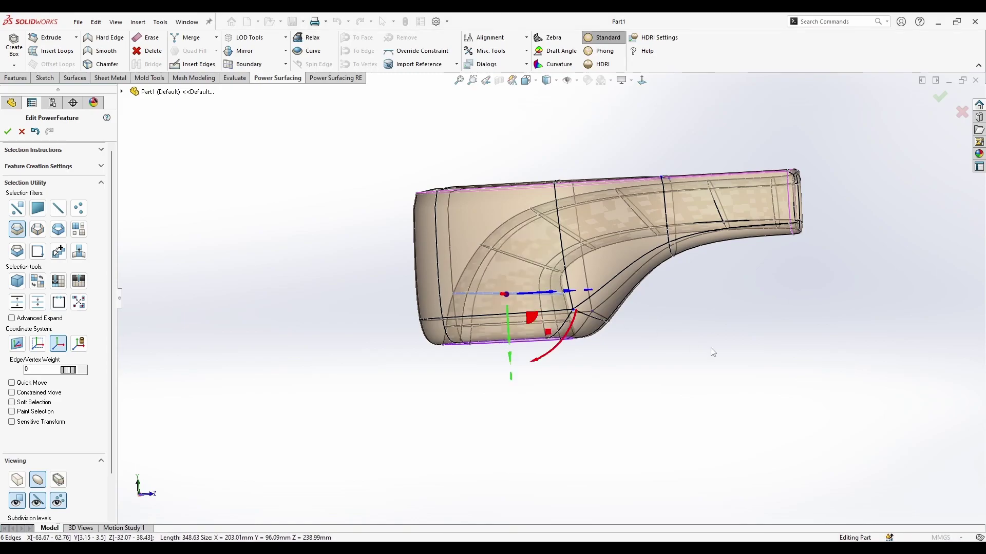
Make the inner loop of the neck's end opening a hard edge.
middle_click_drag(711, 350, 664, 375)
scroll(660, 254, "down", 5)
left_click(699, 218)
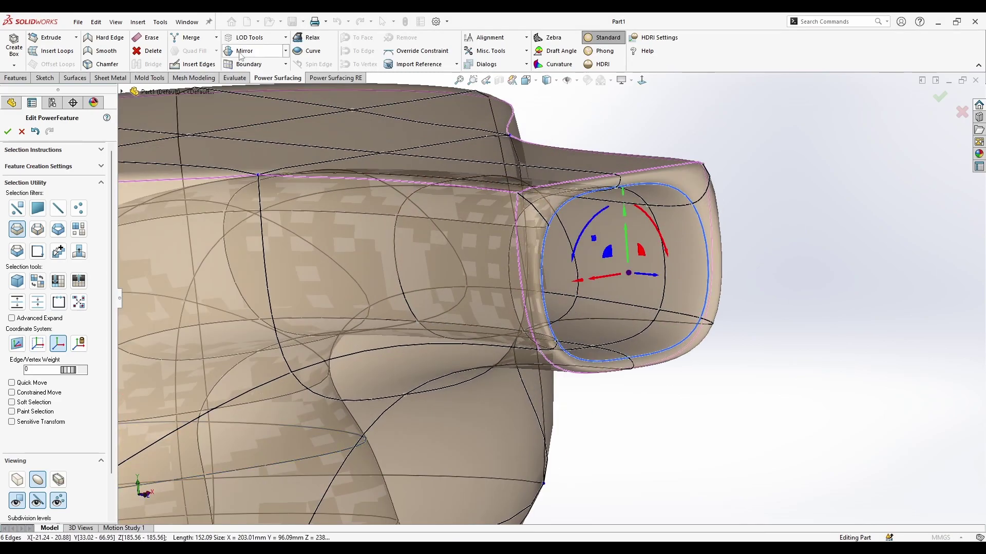
left_click(114, 42)
left_click(832, 231)
Turn off transparency and set the edge weight of the two upper corner edges on the neck opening's rim to 28.
middle_click_drag(832, 231, 789, 288)
left_click(557, 246)
middle_click_drag(549, 242, 739, 308)
left_click(684, 224, "ctrl")
scroll(599, 215, "down", 2)
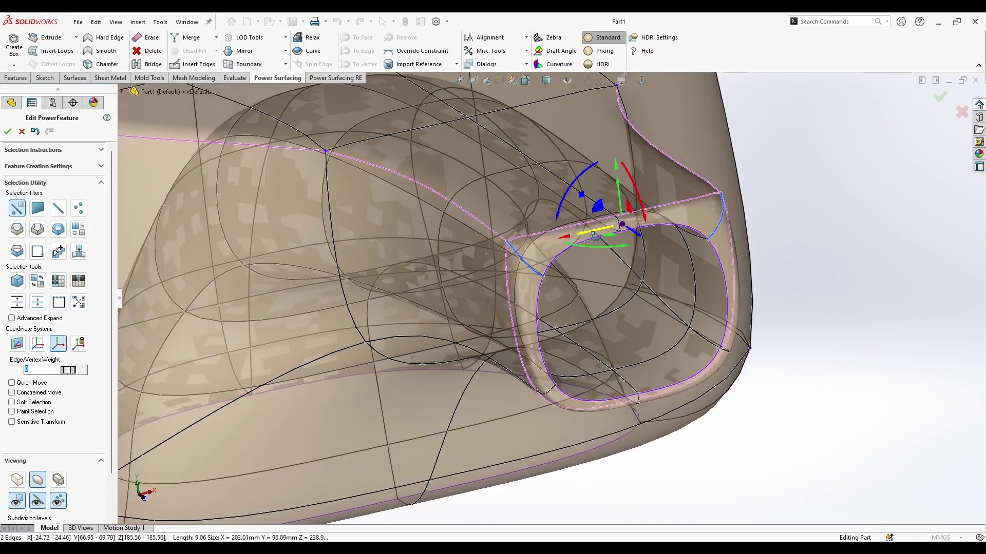
middle_click_drag(599, 215, 639, 213)
scroll(29, 444, "down", 2)
left_click(18, 498)
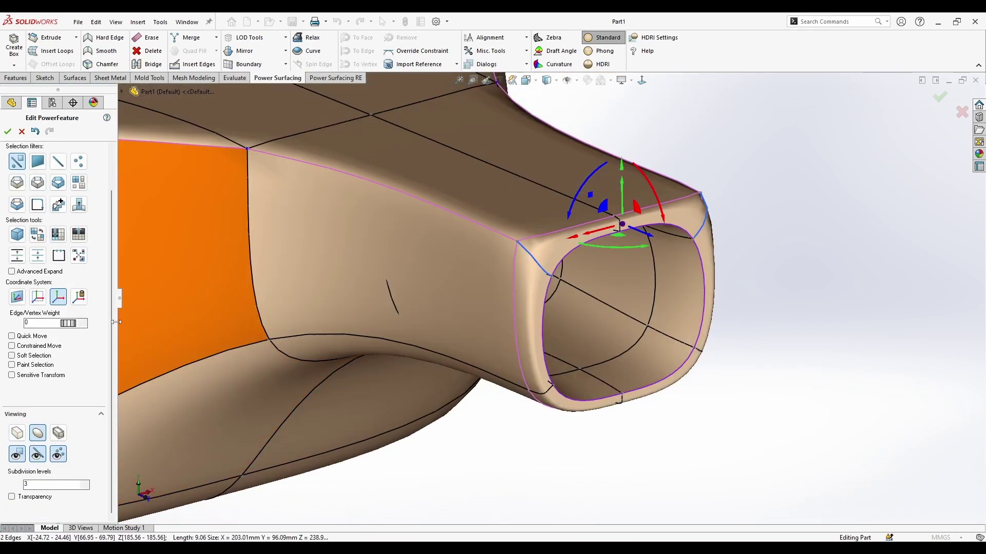
left_click_drag(68, 328, 233, 343)
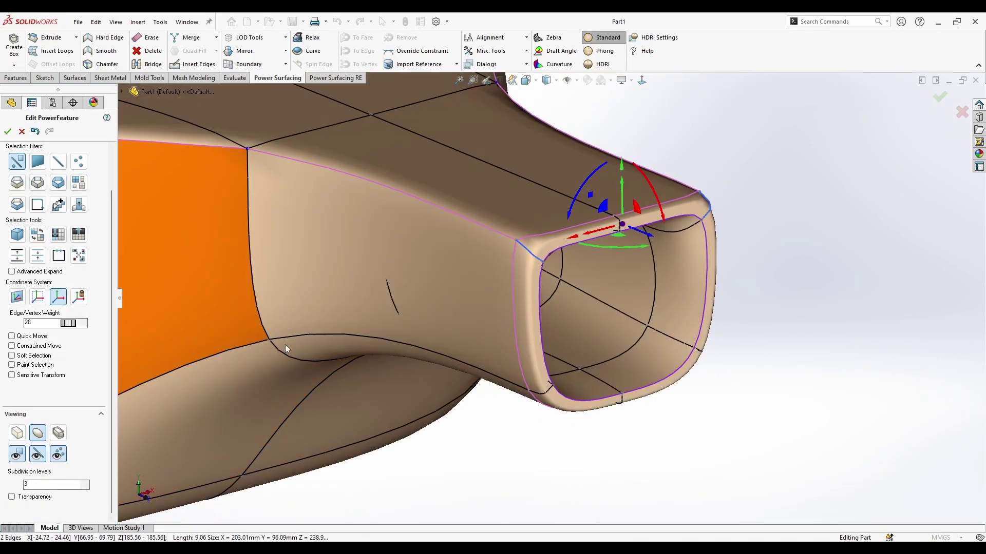
Set the edge weight of the four lower corner edges around the neck opening to 25.
middle_click_drag(545, 391, 530, 371)
left_click(546, 371)
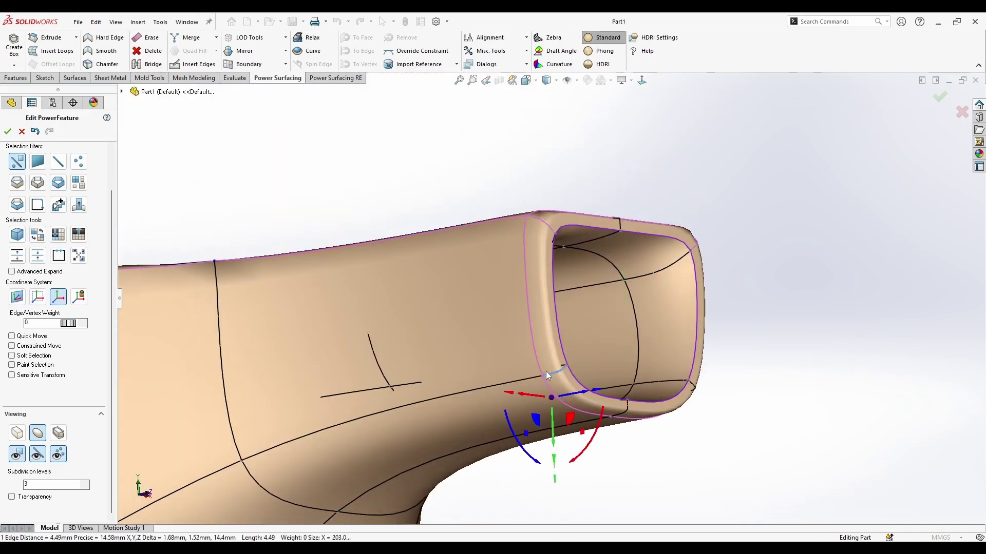
left_click(692, 389, "ctrl")
middle_click_drag(692, 388, 711, 345)
left_click(697, 352, "ctrl")
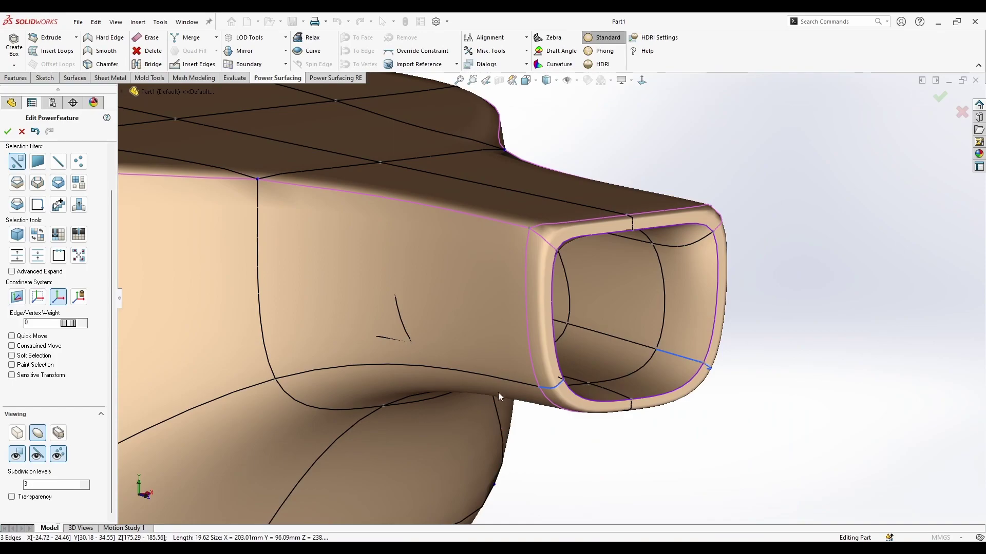
middle_click_drag(542, 382, 661, 370)
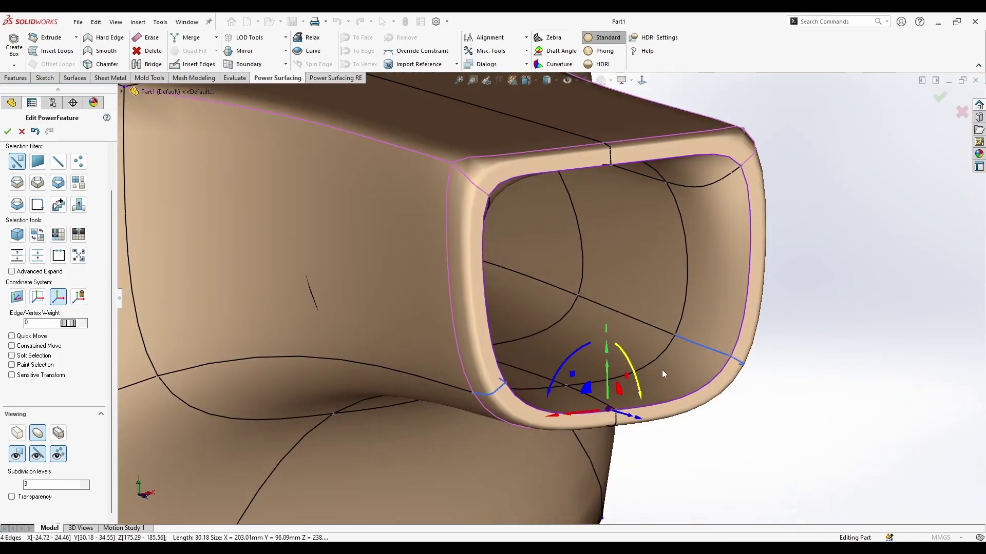
left_click_drag(70, 324, 168, 343)
scroll(765, 314, "up", 3)
left_click(765, 315)
middle_click_drag(765, 314, 811, 268)
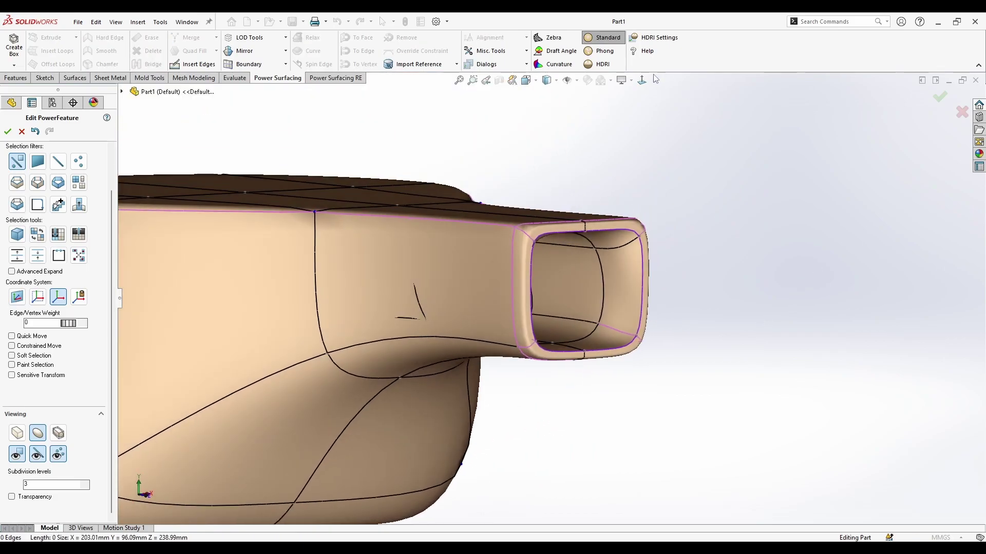
Set the edge weight of the two upper corner edges just inside the neck opening to 27.
left_click(642, 79)
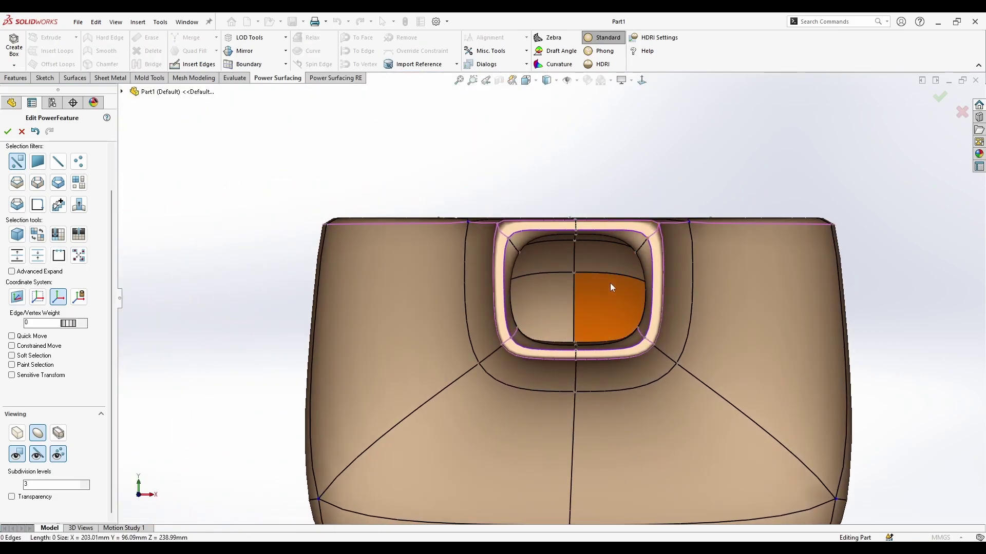
scroll(610, 283, "down", 3)
left_click(641, 232)
left_click(464, 232, "ctrl")
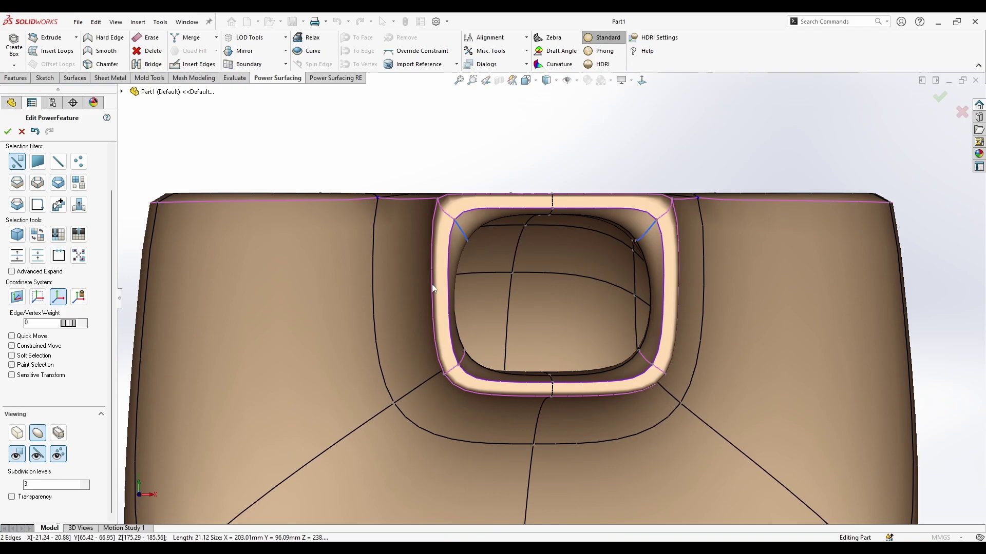
left_click_drag(82, 325, 206, 344)
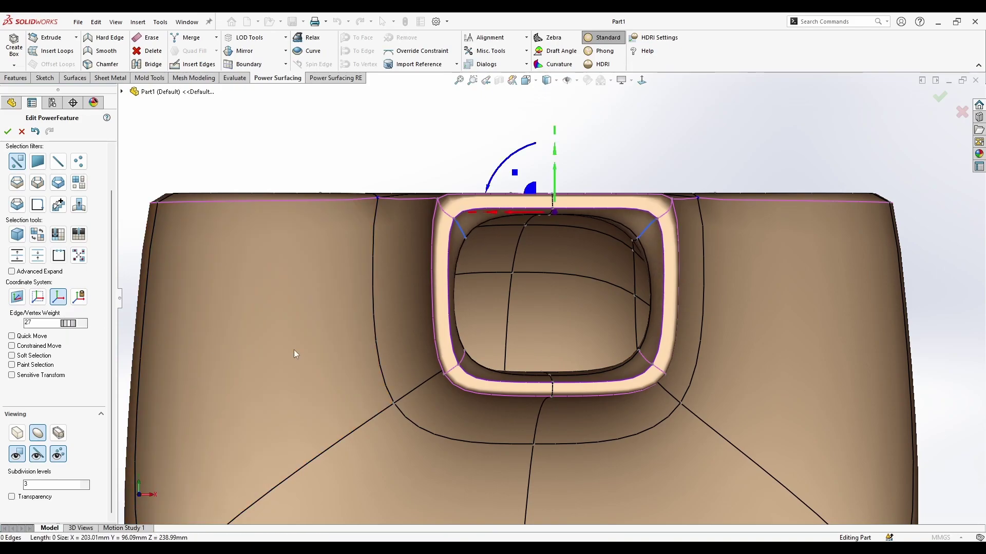
middle_click_drag(191, 360, 367, 462)
left_click(272, 374)
In the box display, reshape the passage loop just inside the neck opening to a length of about 145 mm, then restore the smooth display.
left_click(20, 433)
right_click(623, 352)
left_click(681, 332)
left_click(569, 344)
middle_click_drag(569, 344, 526, 270)
left_click_drag(533, 282, 535, 262)
middle_click_drag(532, 244, 530, 258)
left_click_drag(528, 235, 530, 231)
middle_click_drag(534, 316, 495, 283)
left_click_drag(474, 295, 470, 299)
middle_click_drag(409, 332, 437, 367)
left_click(37, 434)
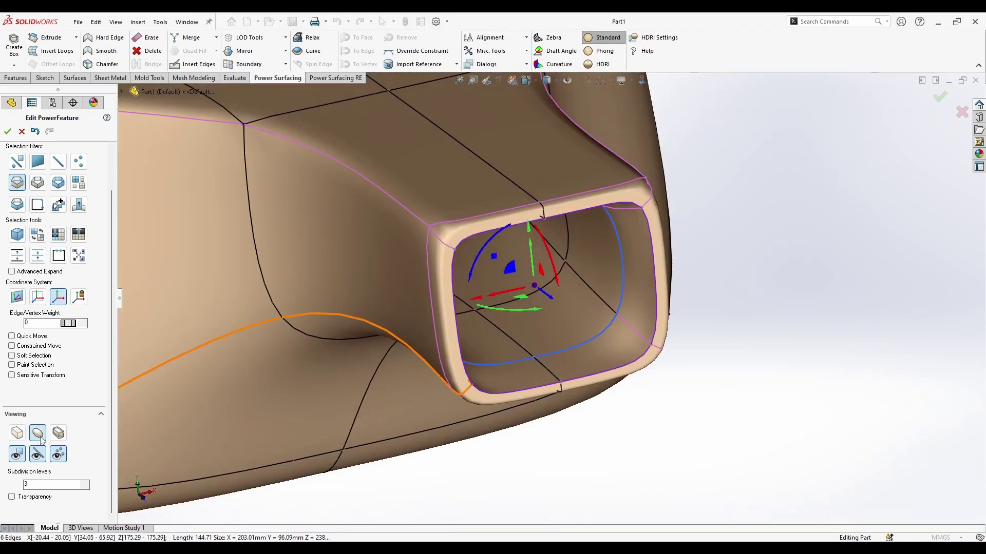
middle_click_drag(390, 272, 339, 380)
key("Escape")
Select the lower vertices at the neck's end in the side view and raise them about 14.7 mm.
left_click(645, 82)
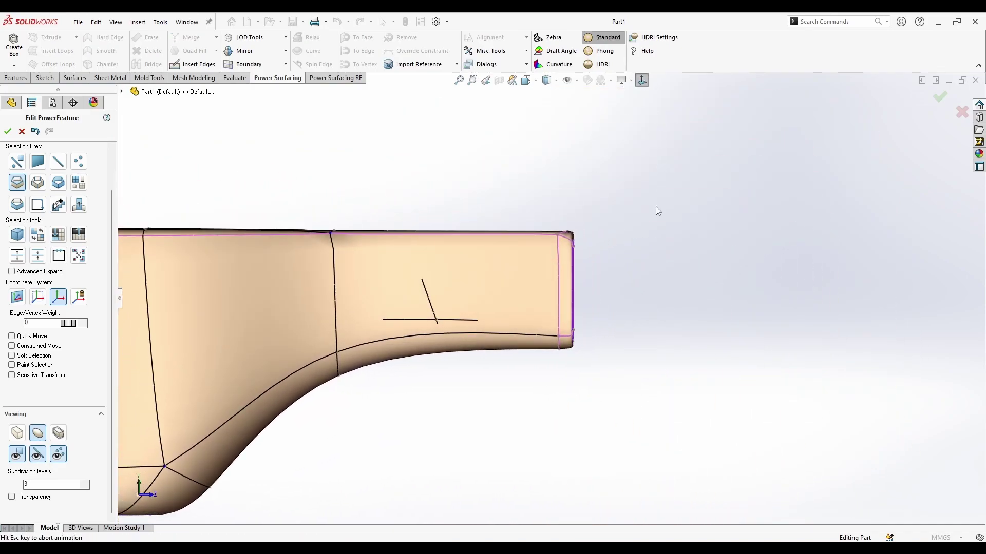
right_click(613, 330)
left_click(626, 309)
left_click_drag(619, 426, 555, 265)
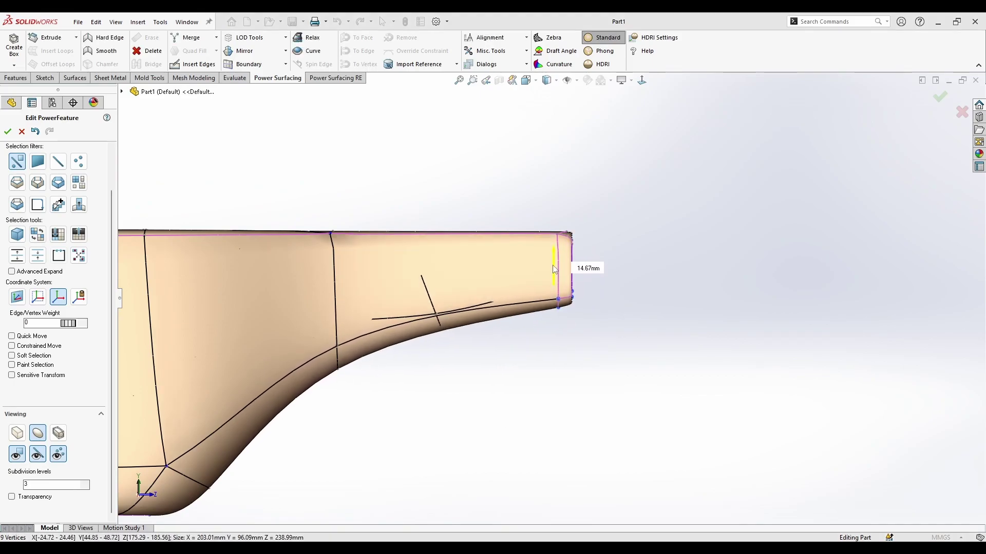
left_click(656, 282)
Extend the neck's end outward along Z by 28 mm.
middle_click_drag(656, 281, 593, 159)
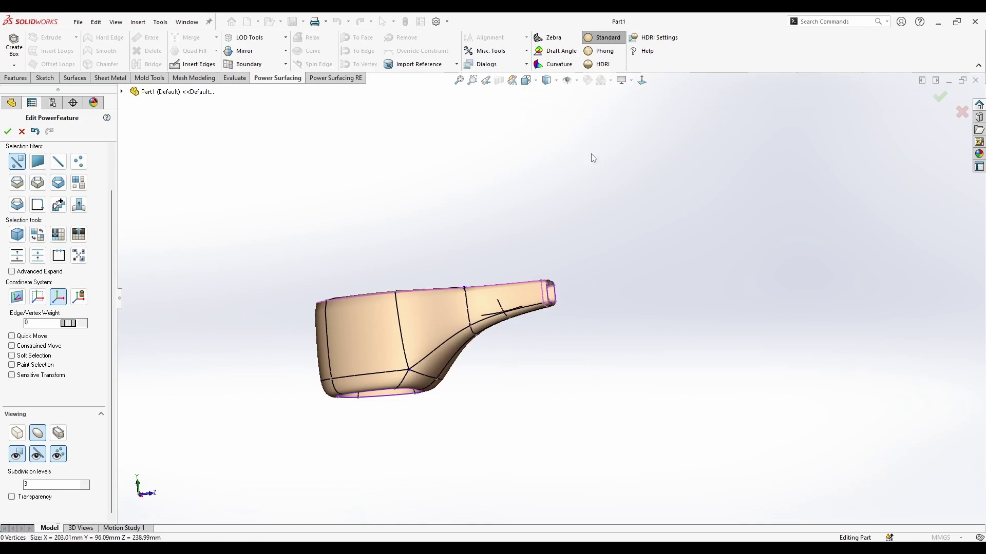
left_click(646, 84)
left_click_drag(580, 306, 602, 311)
left_click(603, 312)
middle_click_drag(575, 328, 553, 446)
Try adjusting the vertices on one side of the bulb in the top view, and undo it.
left_click(647, 82)
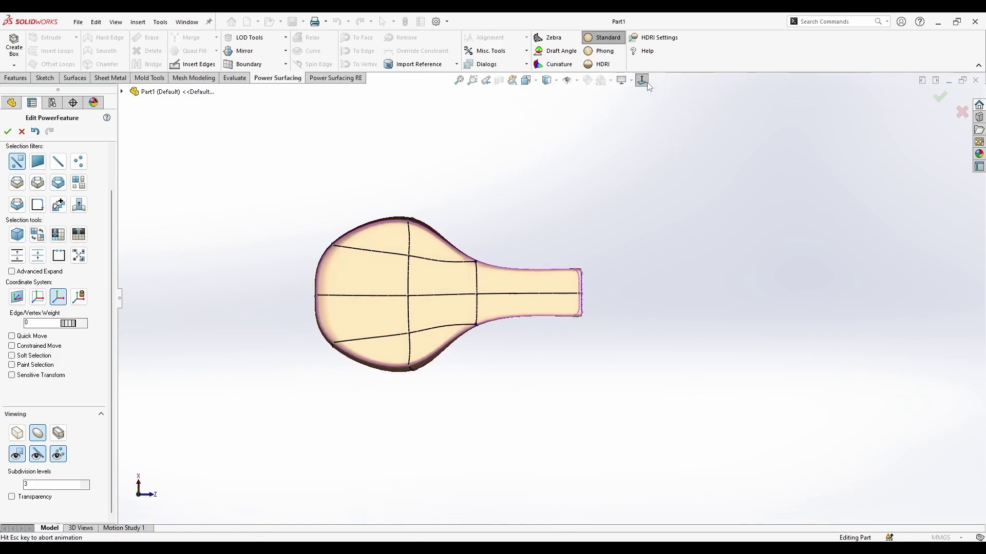
left_click_drag(444, 423, 425, 348)
key("ctrl+z")
left_click(495, 389)
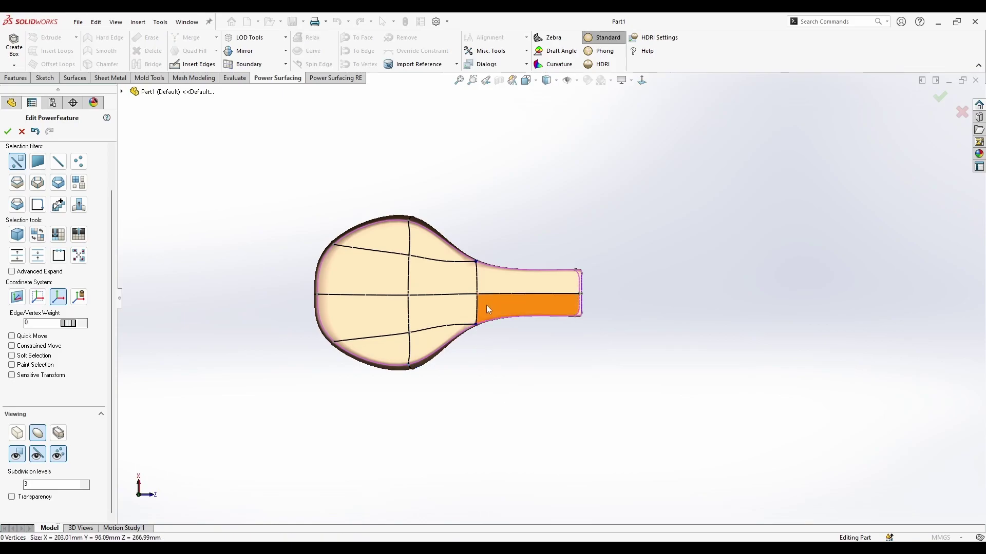
right_click(600, 311)
left_click(622, 296)
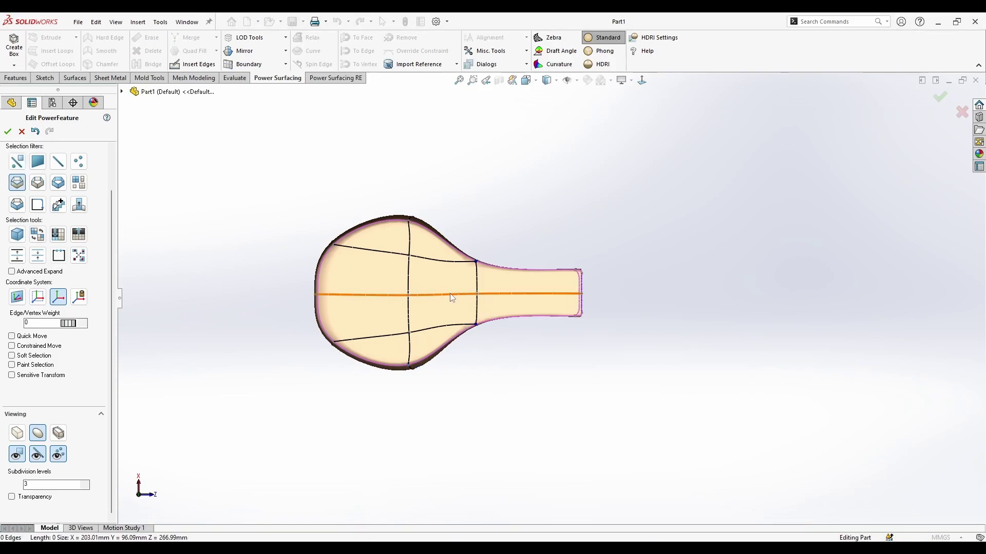
left_click(451, 295)
scroll(411, 264, "down", 1)
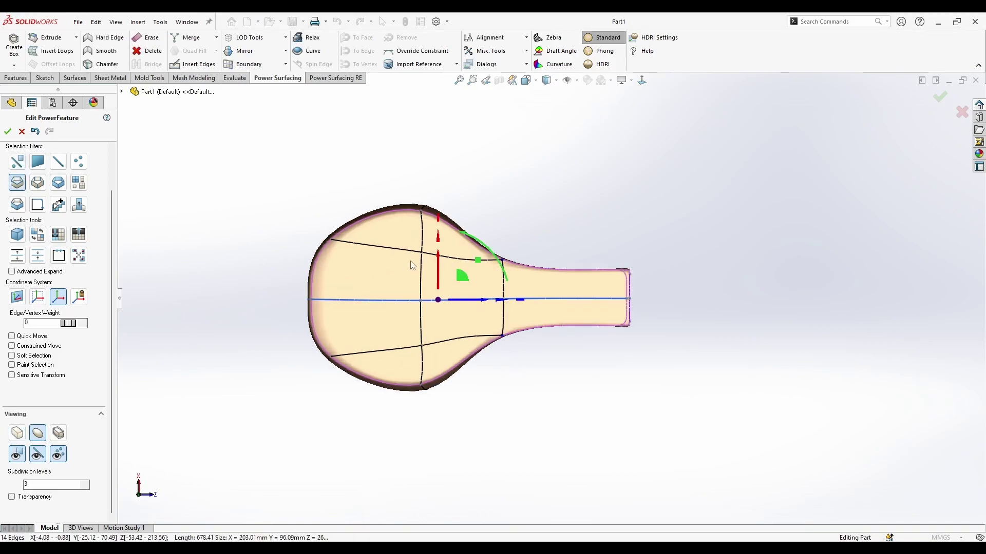
left_click(273, 55)
left_click(21, 133)
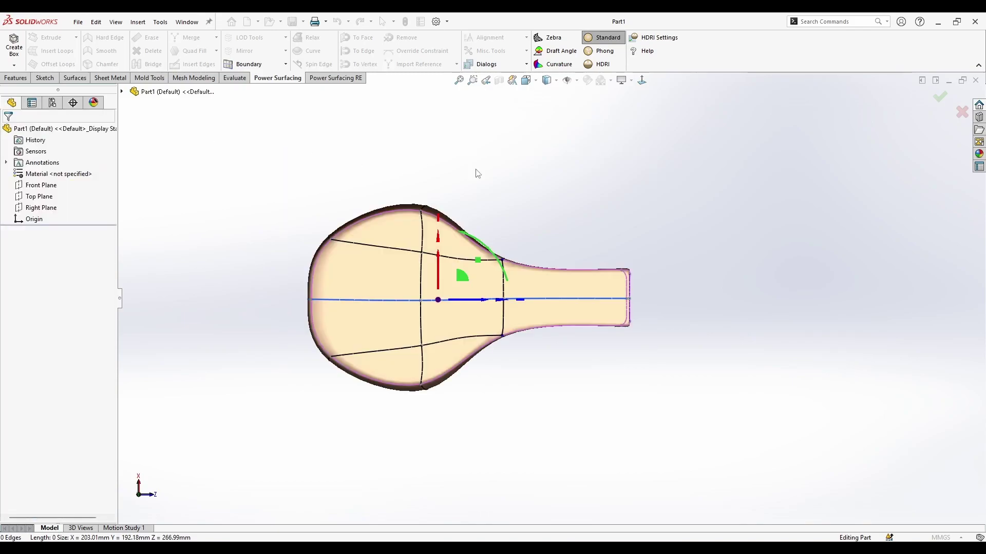
Select the half of the body on one side of the lengthwise centre line and delete it.
right_click(476, 170)
left_click(487, 150)
left_click(678, 220)
left_click_drag(765, 136, 224, 292)
key("Delete")
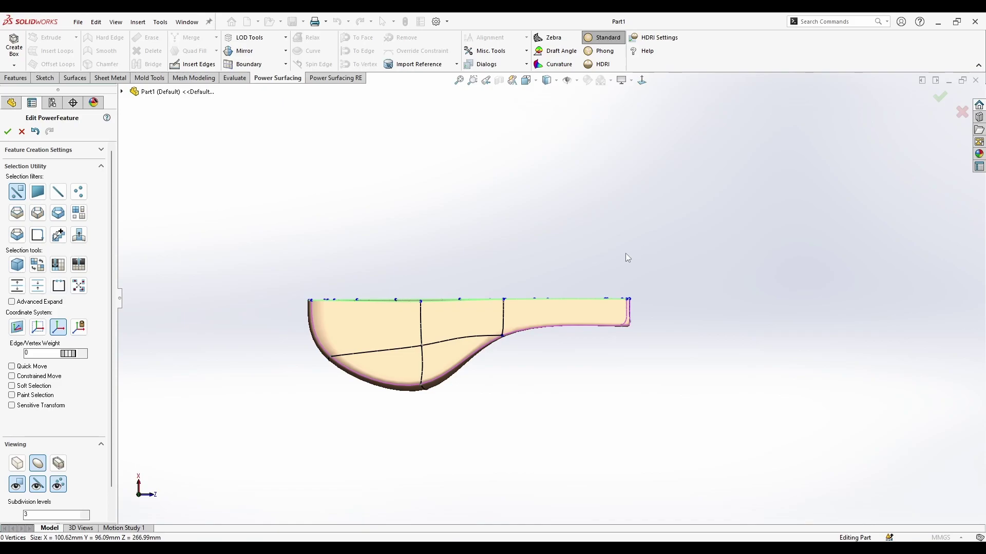
Flatten the half body's centre boundary loop onto a single plane along X and mirror the half about it.
key("s")
left_click(719, 233)
left_click(426, 303)
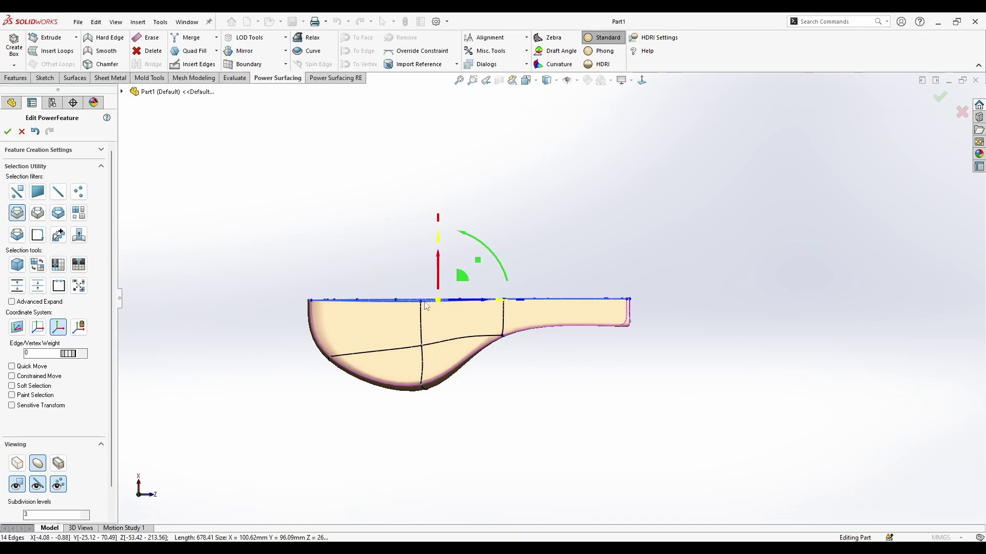
left_click_drag(438, 239, 435, 462)
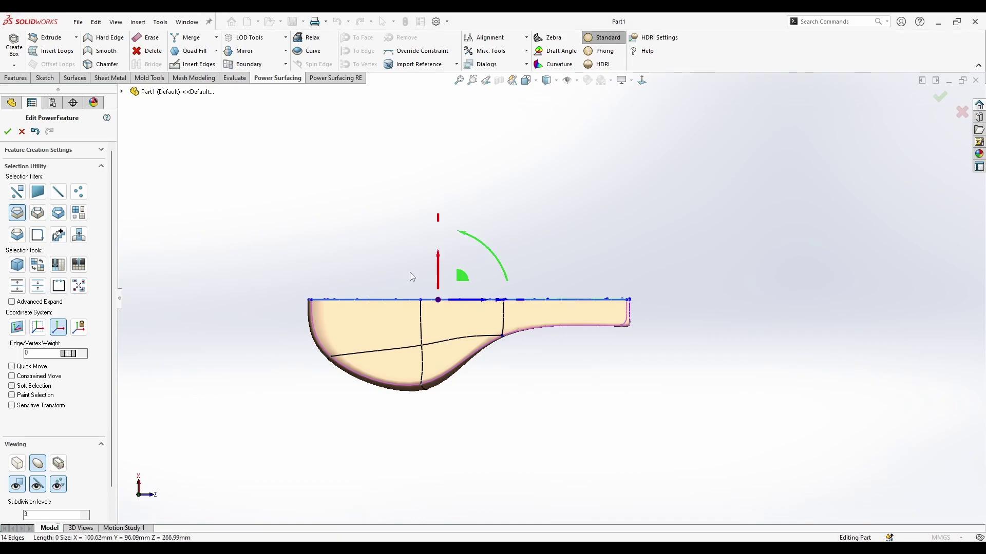
left_click(247, 52)
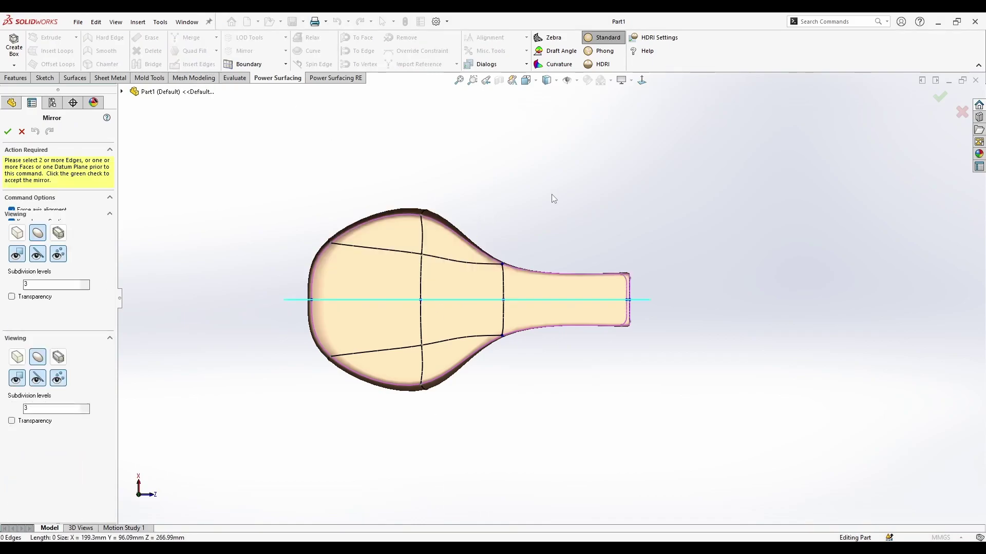
scroll(212, 306, "down", 3)
Pull the centre vertices at the back of the bulb outward to make the body about 274 mm long.
right_click(278, 270)
left_click(291, 279)
left_click_drag(303, 279, 411, 331)
left_click_drag(407, 297, 388, 312)
left_click(356, 315)
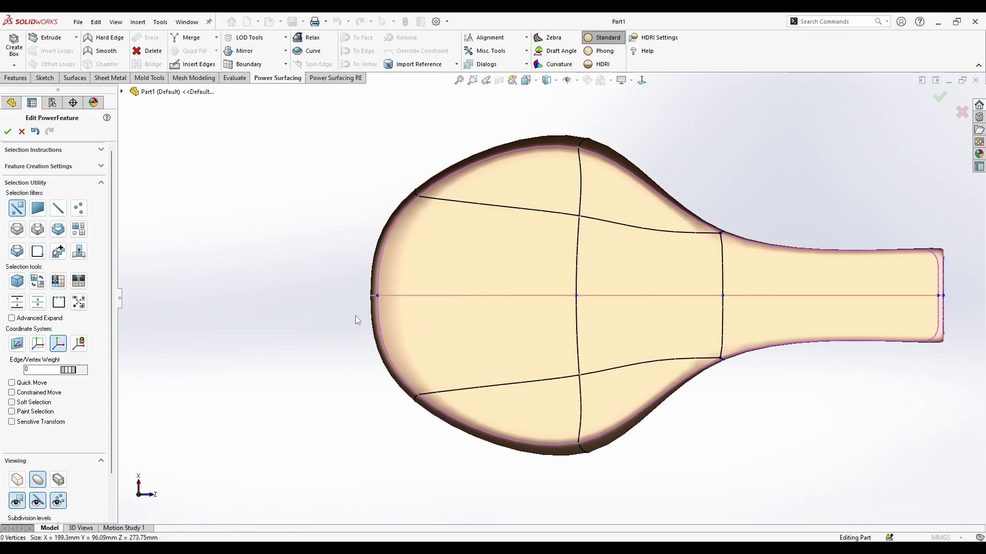
Move the rear corner vertices of the bulb outward along X to widen its back.
scroll(356, 315, "up", 2)
right_click(463, 232)
left_click(474, 229)
left_click_drag(410, 188, 487, 237)
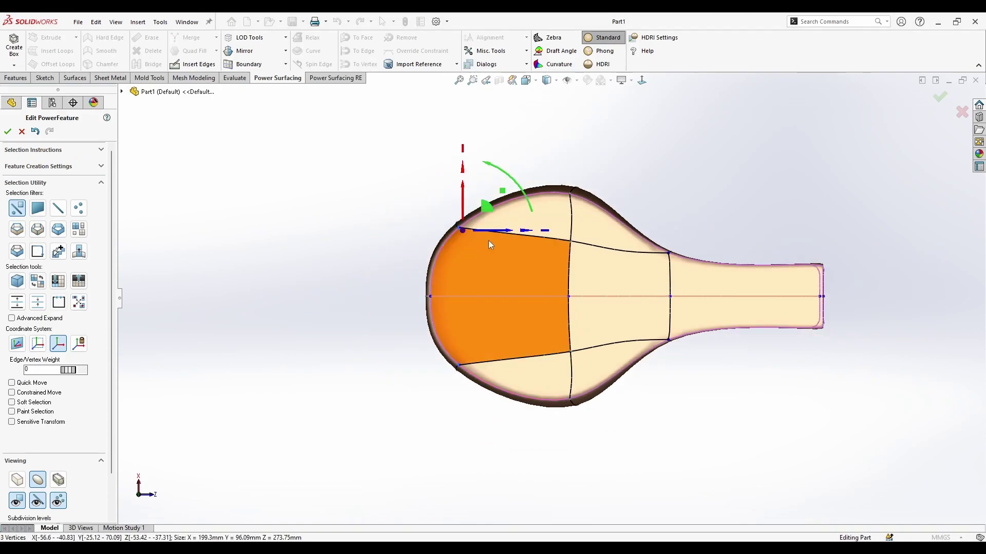
left_click_drag(480, 202, 479, 184)
left_click(688, 161)
Try moving the sides of the neck's end inward by about 2.3 mm.
scroll(688, 161, "down", 1)
scroll(519, 415, "down", 2)
scroll(500, 423, "up", 2)
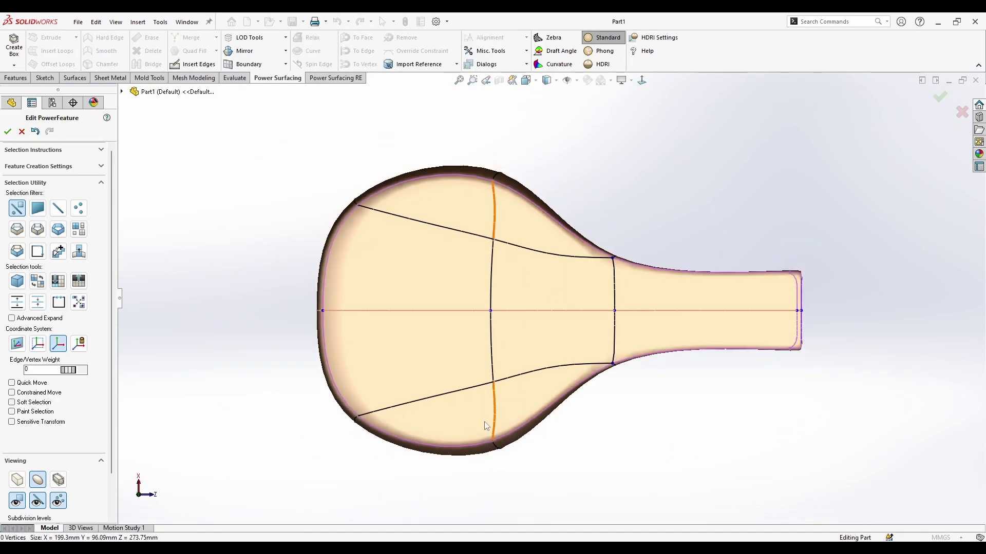
scroll(486, 422, "down", 1)
scroll(804, 406, "up", 2)
scroll(801, 349, "down", 2)
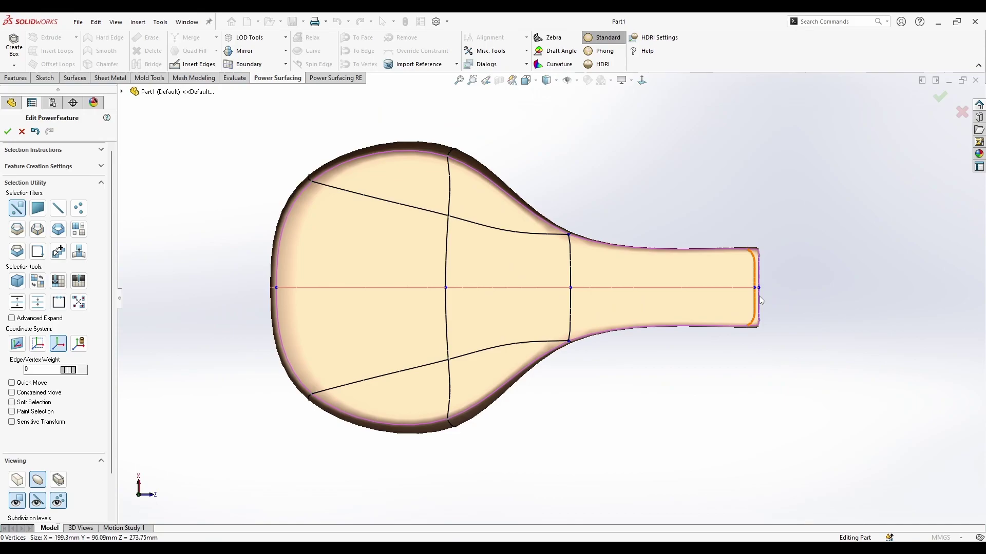
left_click(749, 239)
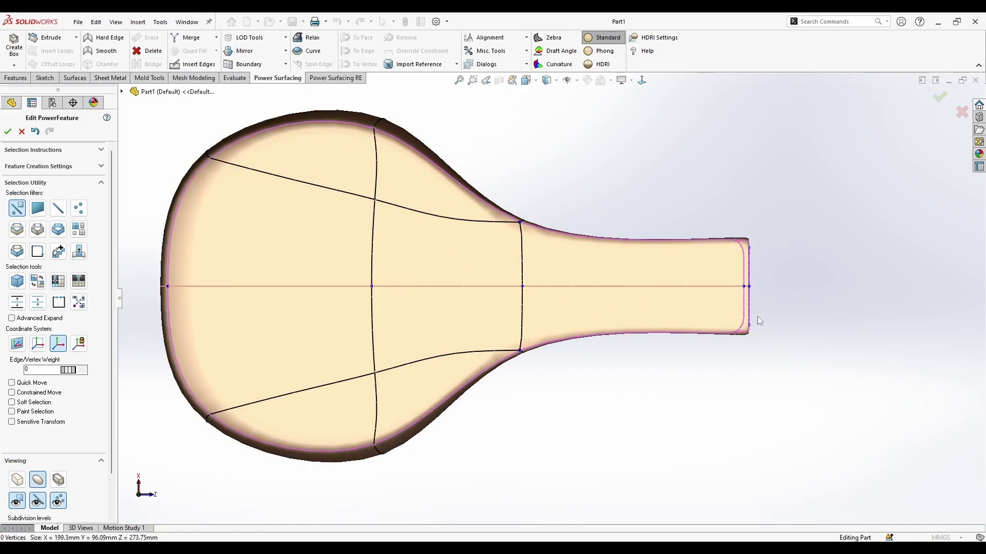
left_click(742, 336)
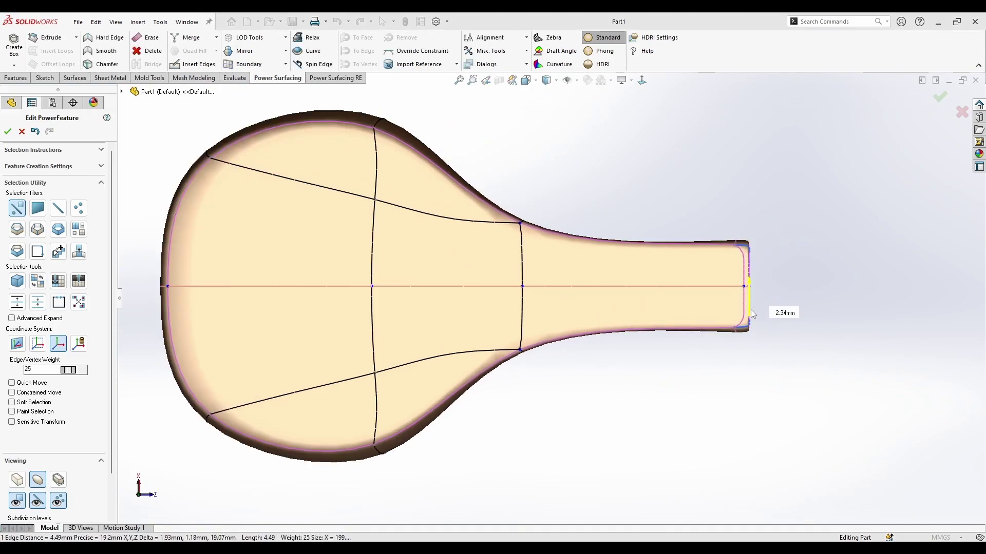
left_click(757, 348)
Try rotating and shifting the four side vertices at the neck's end, and undo all the changes made to the neck's end.
left_click_drag(722, 317, 742, 300)
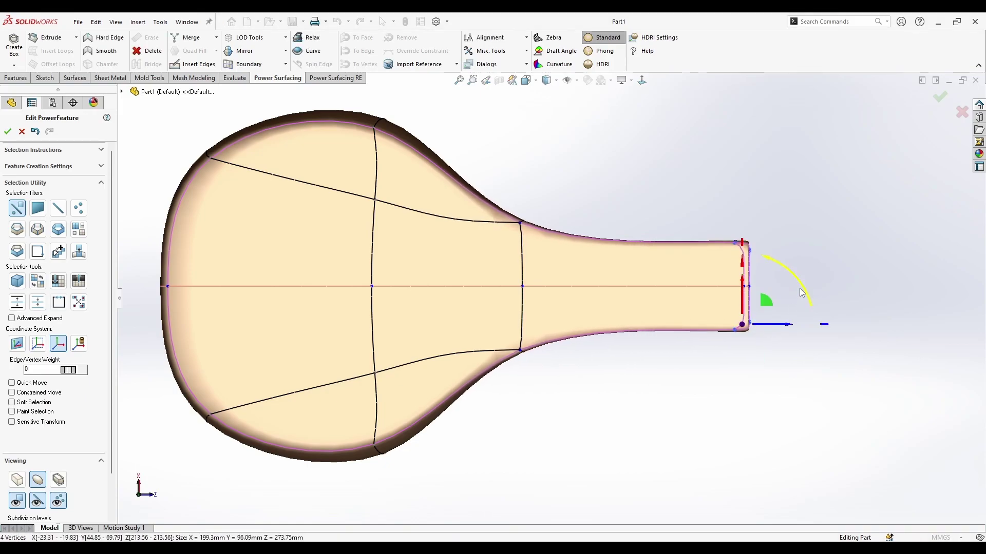
left_click_drag(803, 292, 784, 273)
mouse_move(743, 298)
left_mouse_down()
mouse_move(747, 285)
mouse_move(742, 294)
left_mouse_up()
key("ctrl+z")
key("ctrl+z")
key("ctrl+z")
Move the open edges of the centre gap on the bulb's underside and inside its opening onto the mirror plane, and finish the edit.
middle_click_drag(770, 386, 701, 446)
scroll(589, 411, "down", 5)
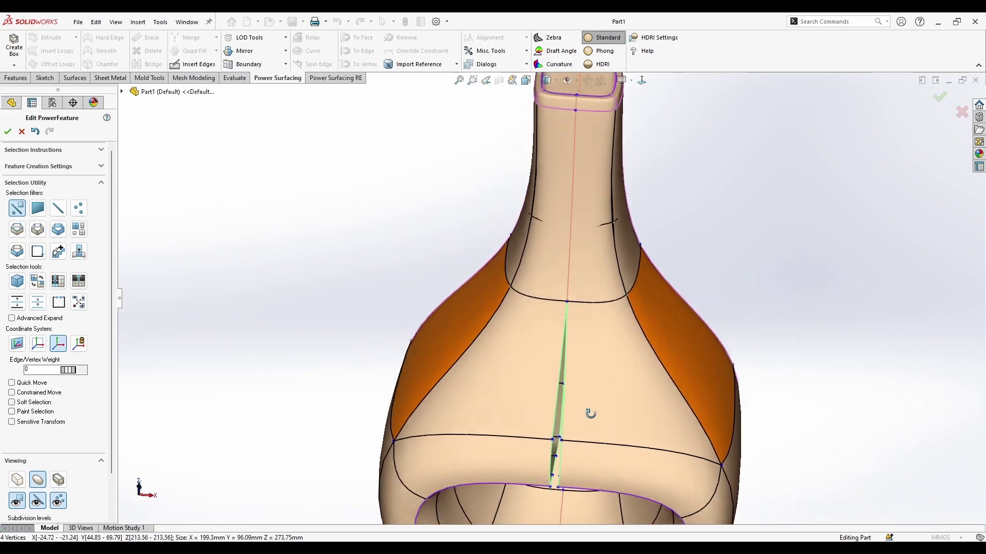
left_click(534, 449)
left_click(542, 404, "shift")
scroll(560, 394, "up", 2)
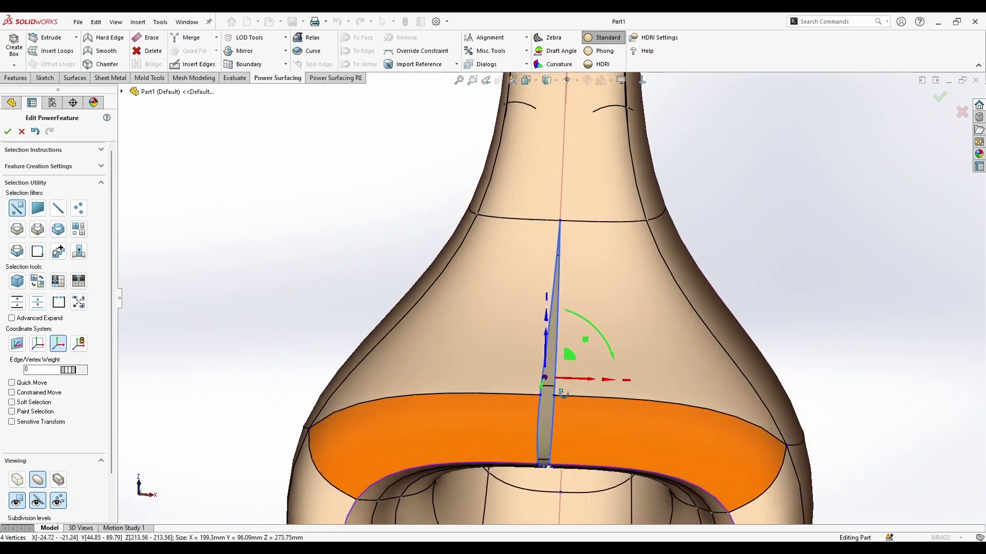
middle_click_drag(561, 393, 540, 366)
scroll(523, 391, "down", 3)
left_click(522, 391)
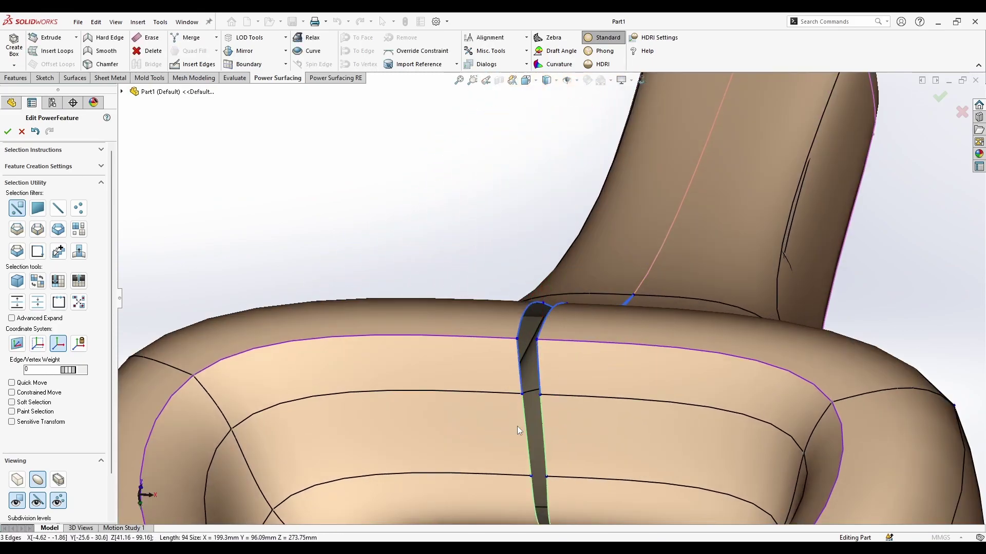
left_click(525, 427, "ctrl")
left_click(534, 499, "ctrl")
scroll(538, 452, "up", 2)
middle_click_drag(547, 428, 549, 493)
left_click(536, 403, "ctrl")
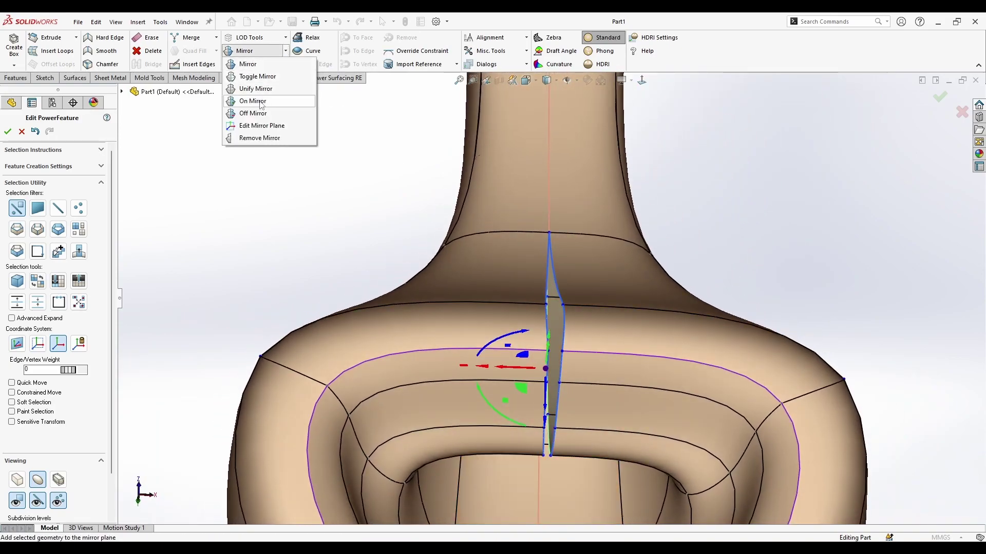
left_click(256, 105)
middle_click_drag(385, 301, 963, 114)
left_click(960, 111)
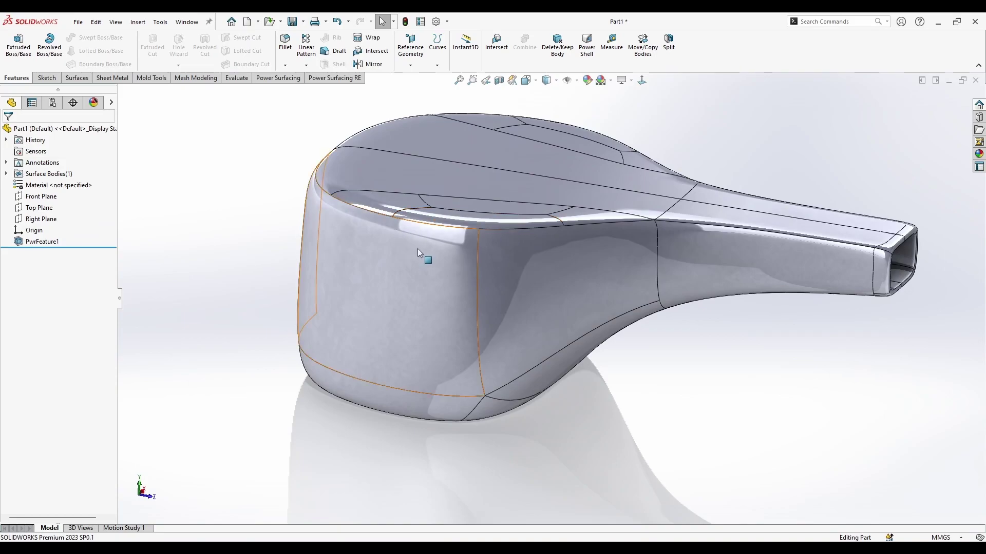
Reopen the Power Surfacing feature for editing and display it with 50% transparency to inspect the inner passage's centreline.
middle_click_drag(587, 397, 539, 325)
scroll(592, 296, "down", 4)
middle_click_drag(539, 326, 576, 347)
right_click(586, 288)
left_click(596, 256)
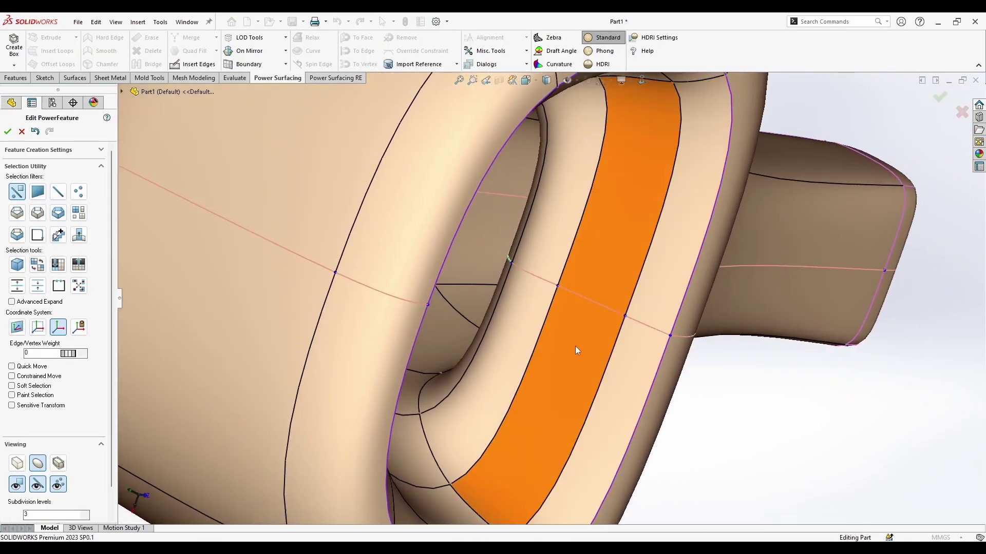
scroll(508, 265, "down", 6)
scroll(467, 287, "down", 4)
double_click(425, 227)
middle_click_drag(425, 227, 431, 247)
scroll(58, 454, "down", 1)
left_click(23, 499)
middle_click_drag(390, 288, 481, 286)
scroll(482, 285, "up", 5)
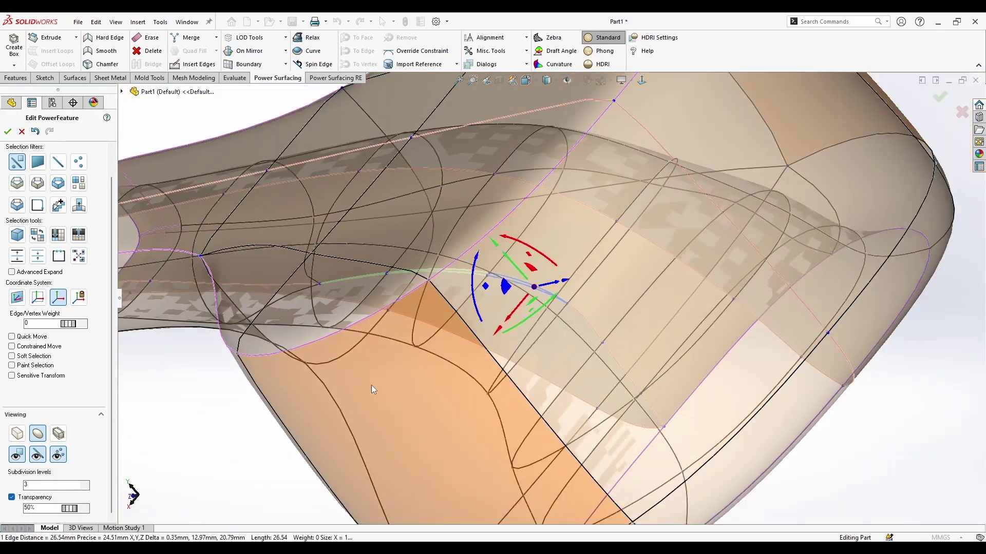
Hide the three outer faces along the underside of the neck and bulb to expose the inner passage.
middle_click_drag(371, 386, 529, 257)
left_click(526, 252)
key("Delete")
left_click(448, 350)
scroll(568, 328, "up", 3)
scroll(569, 328, "up", 1)
left_click(376, 249)
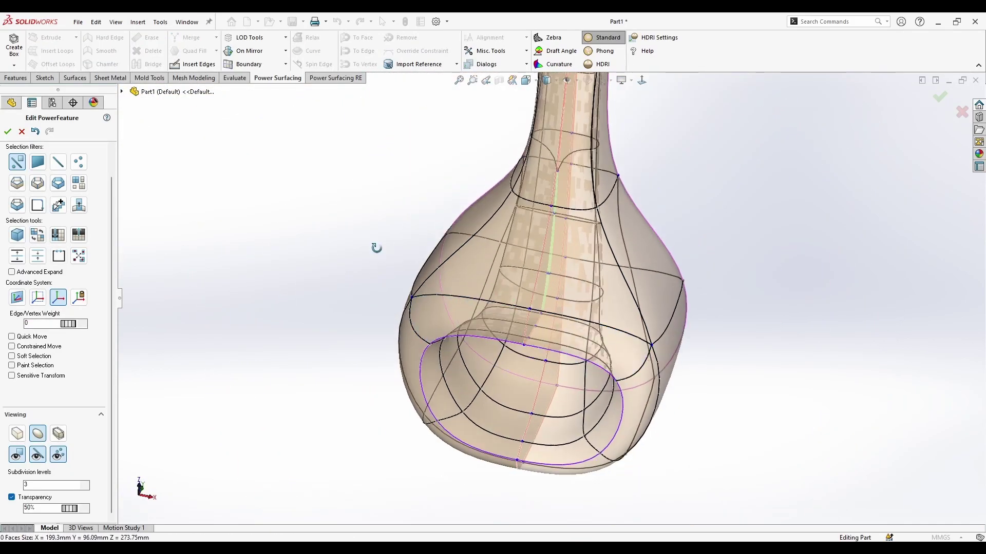
middle_click_drag(377, 249, 392, 166)
scroll(575, 205, "down", 3)
left_click(622, 292)
left_click(610, 231, "ctrl")
left_click(562, 411, "ctrl")
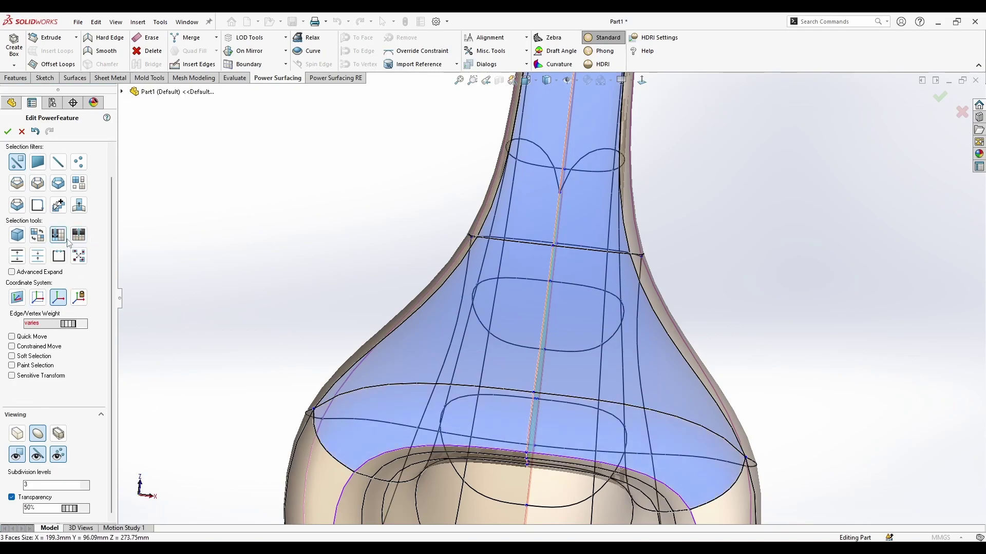
left_click(66, 240)
Turn off transparency and move the gap's three open edges inside the passage onto the mirror plane.
middle_click_drag(257, 280, 220, 368)
scroll(518, 238, "down", 5)
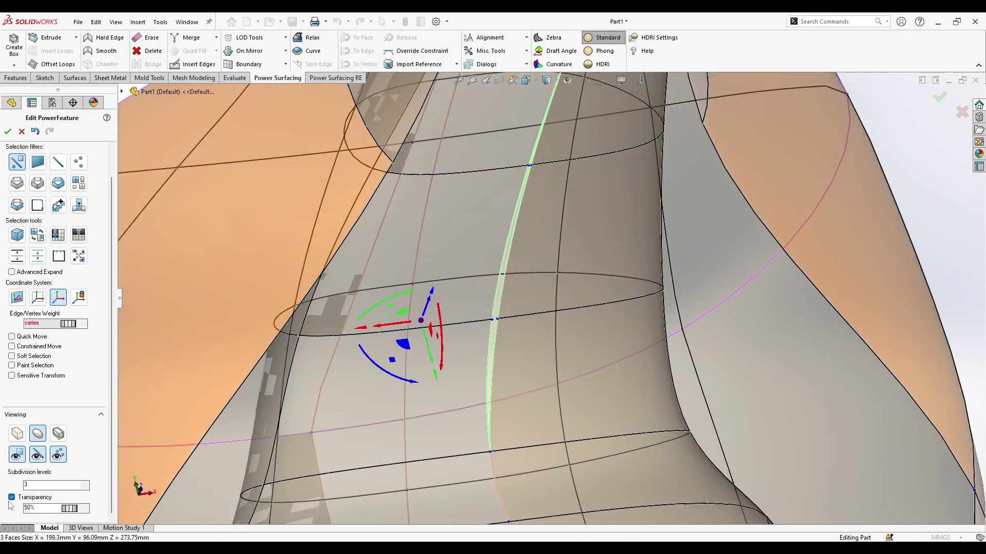
left_click(21, 502)
scroll(552, 253, "down", 5)
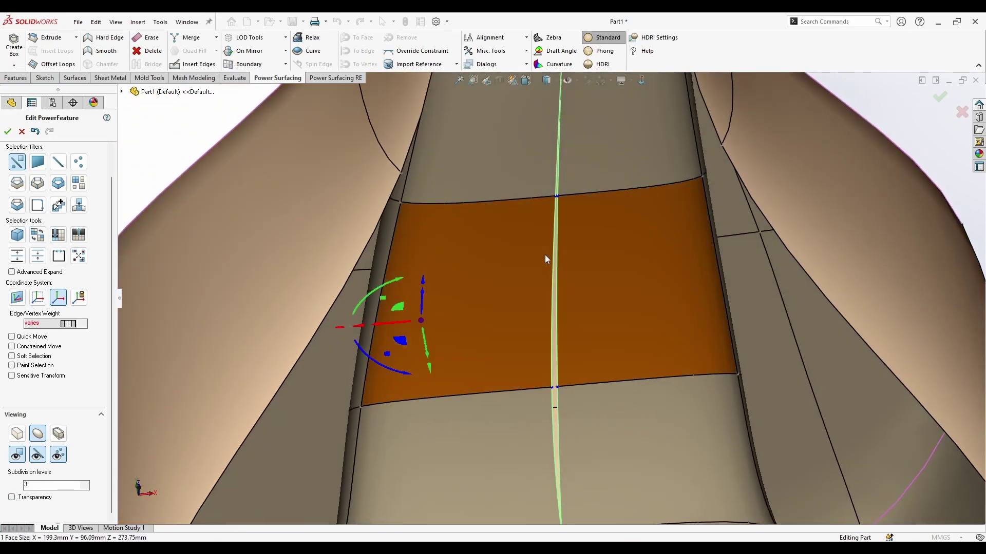
left_click(547, 250)
left_click(552, 250)
left_click(551, 414)
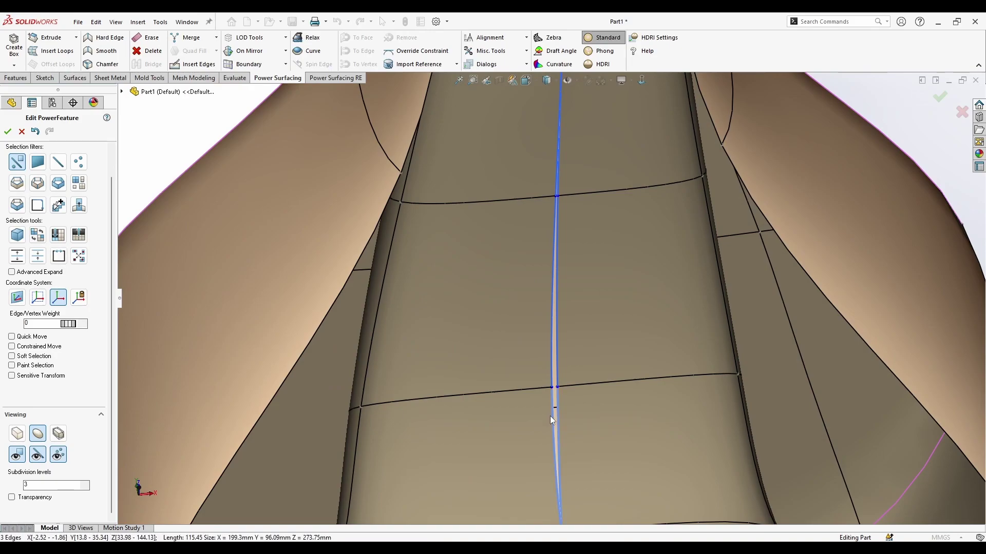
left_click(250, 52)
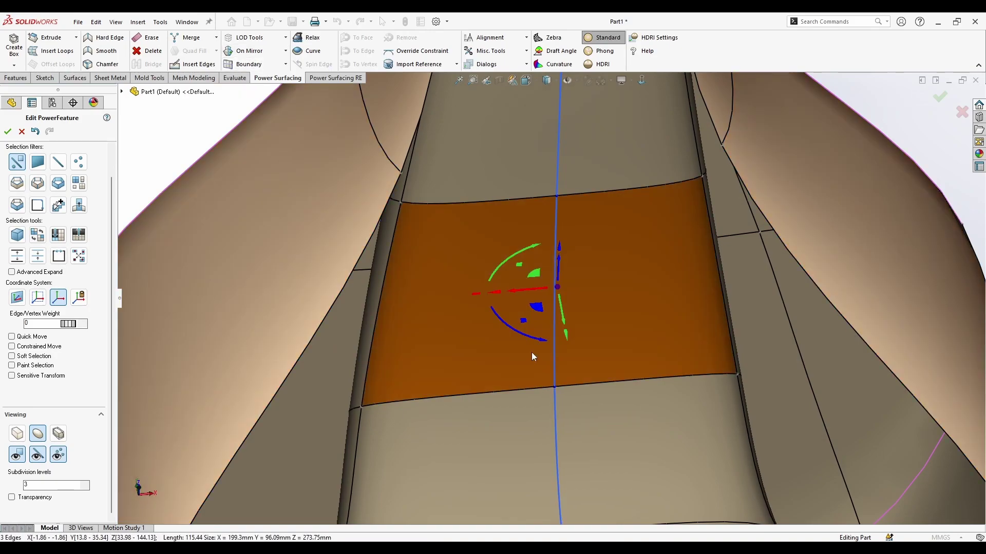
Show the hidden underside faces again and finish editing the feature to rebuild it as a solid body.
scroll(479, 359, "up", 5)
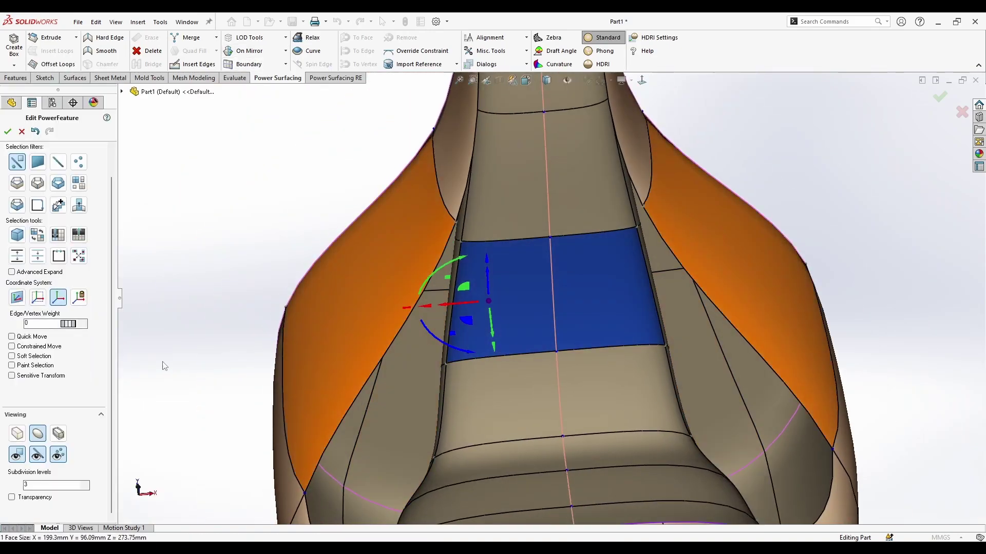
scroll(565, 308, "up", 2)
left_click(812, 193)
middle_click_drag(812, 193, 576, 299)
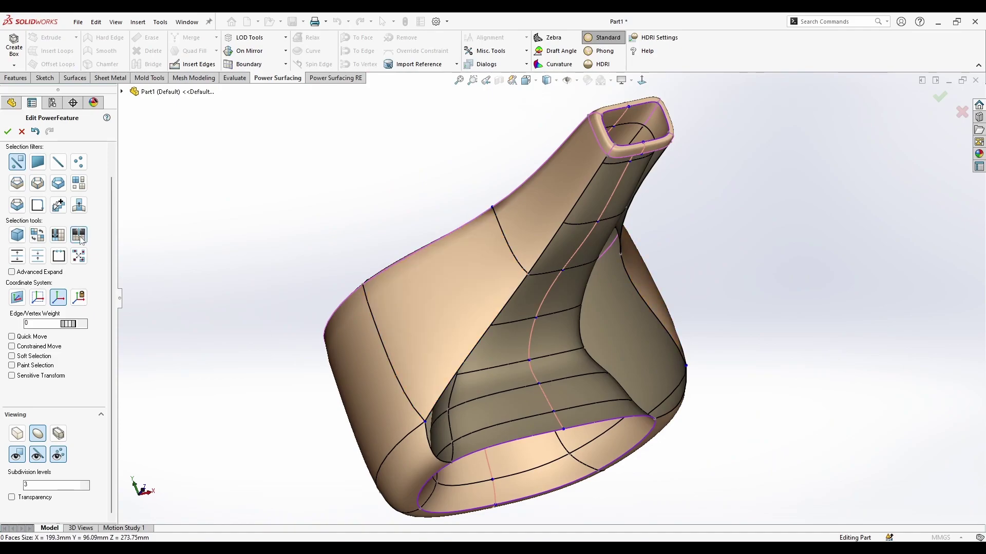
middle_click_drag(215, 210, 676, 209)
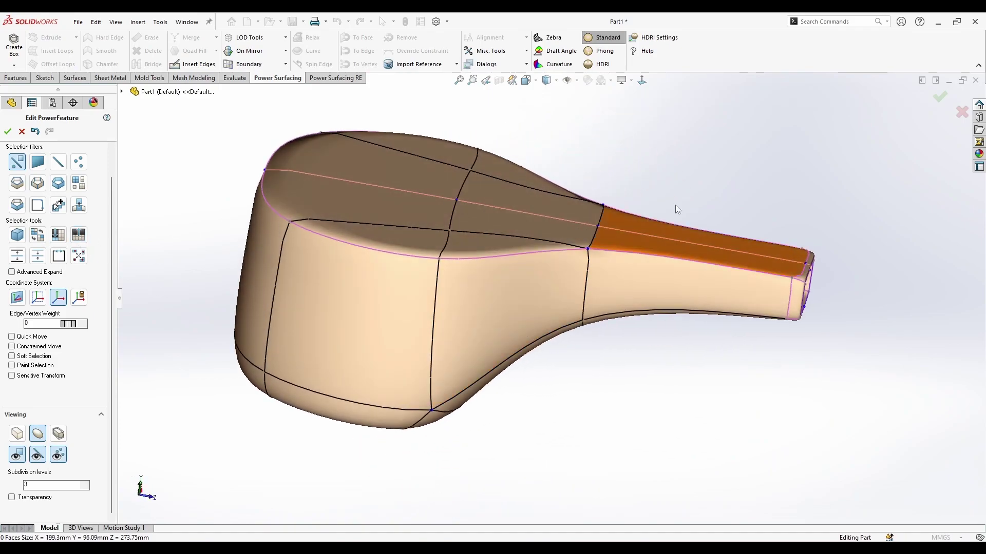
left_click(945, 96)
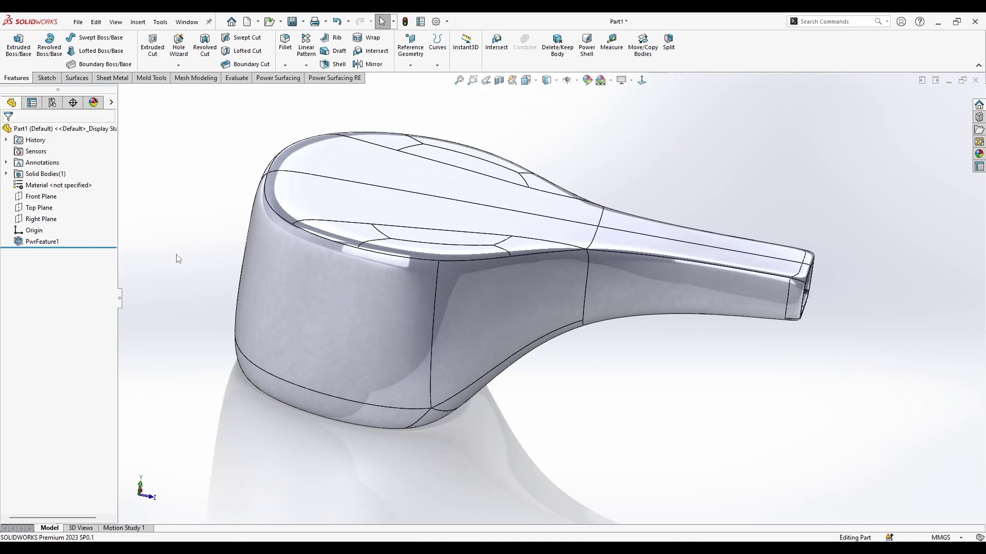
Inspect the inner passage with a section view on the Right Plane, sliding the cut to a -7 mm offset, and close the section.
middle_click_drag(507, 427, 458, 400)
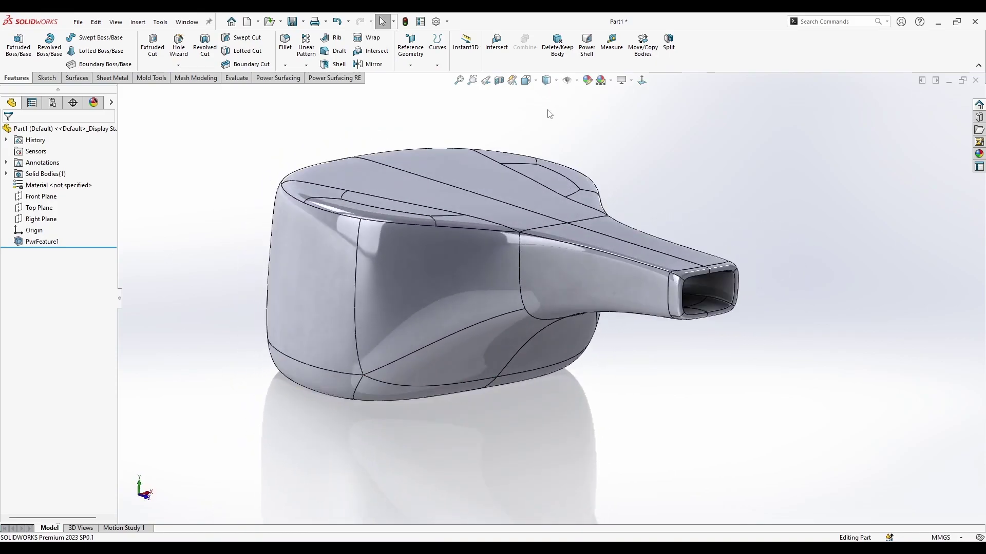
left_click(510, 83)
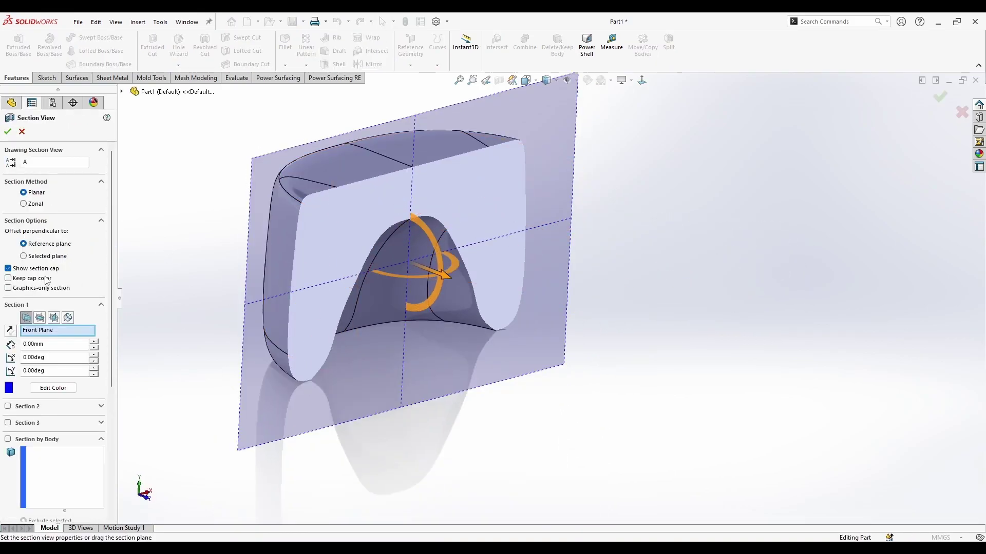
left_click(41, 318)
left_click(53, 319)
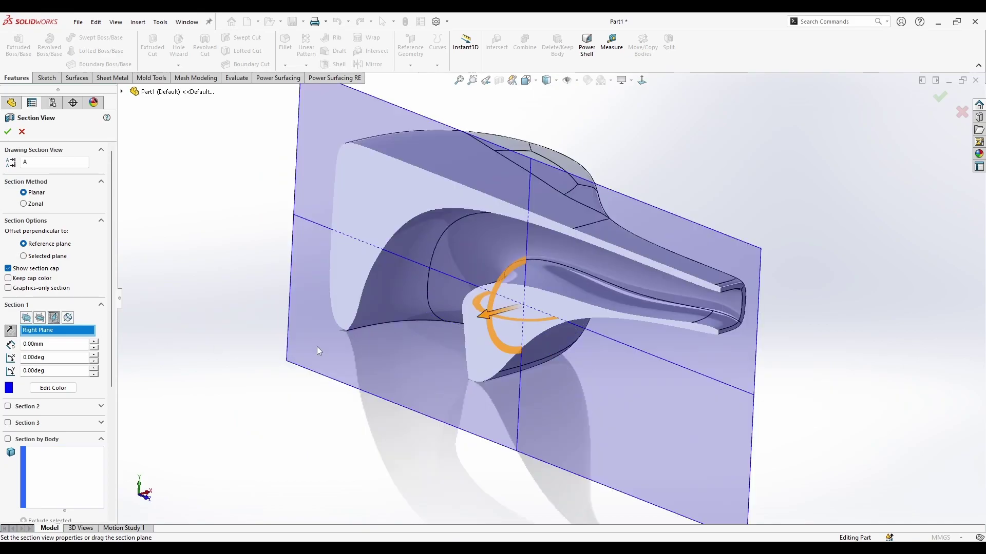
left_click_drag(489, 306, 469, 439)
middle_click_drag(468, 438, 598, 329)
left_click_drag(598, 329, 551, 368)
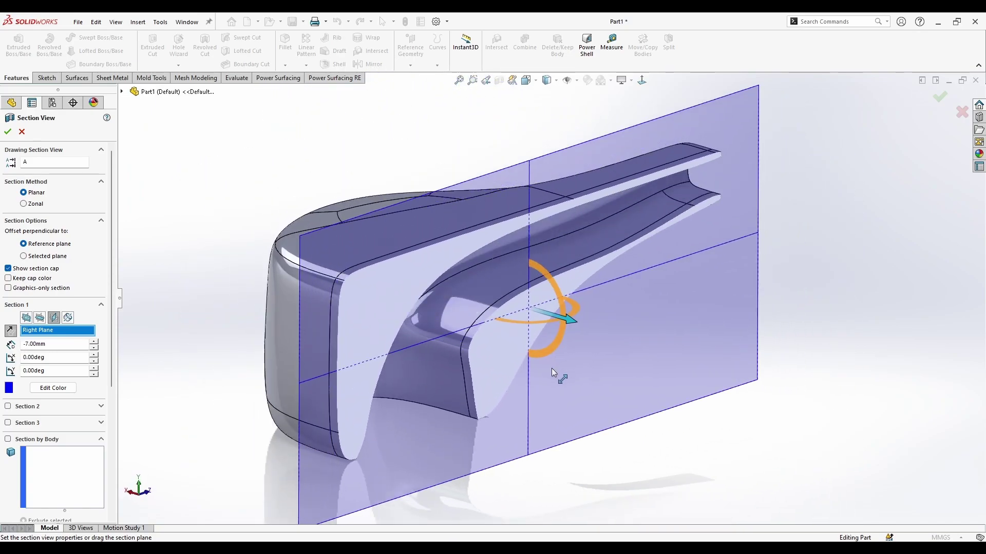
middle_click_drag(707, 398, 681, 360)
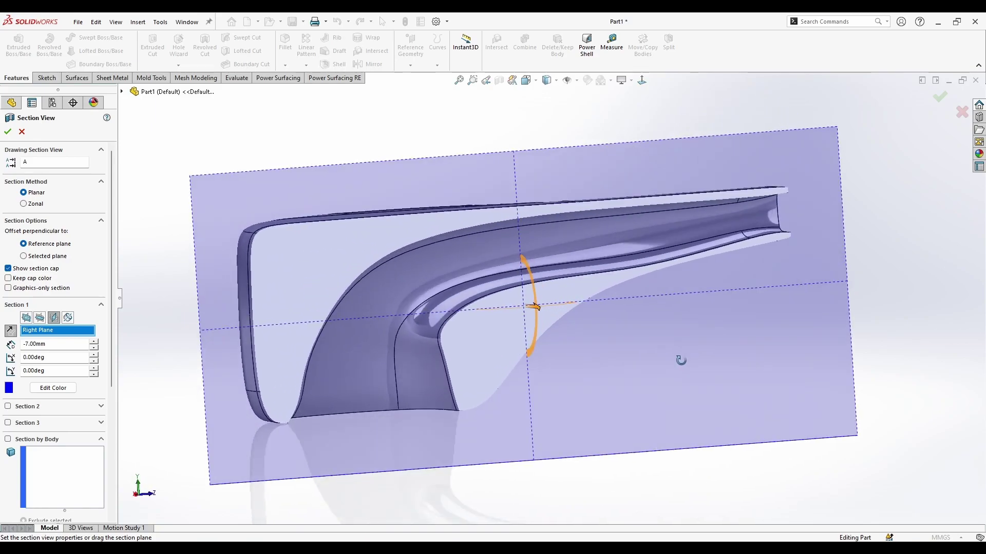
left_click(21, 132)
middle_click_drag(679, 194, 565, 257)
Apply a red high gloss plastic appearance to the body.
left_click(979, 154)
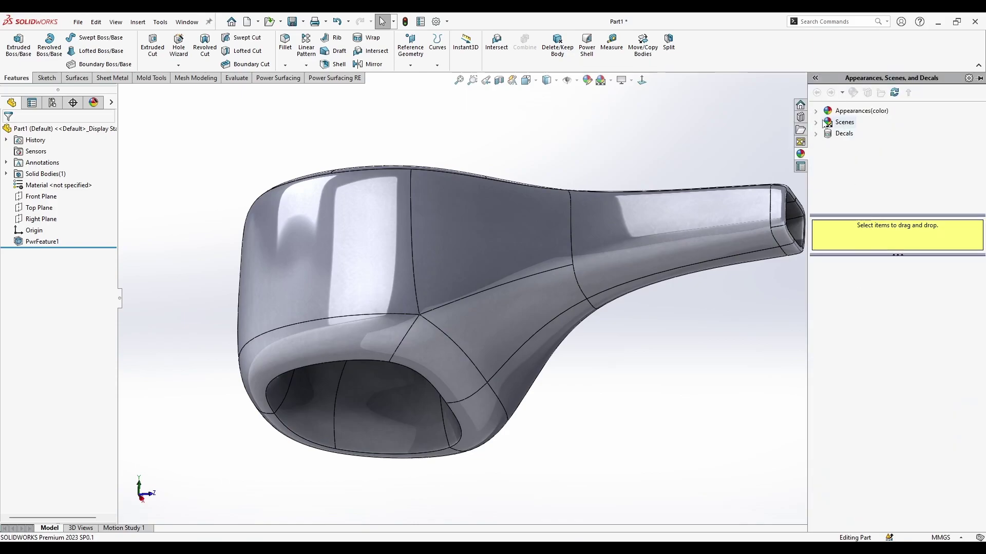
left_click(842, 125)
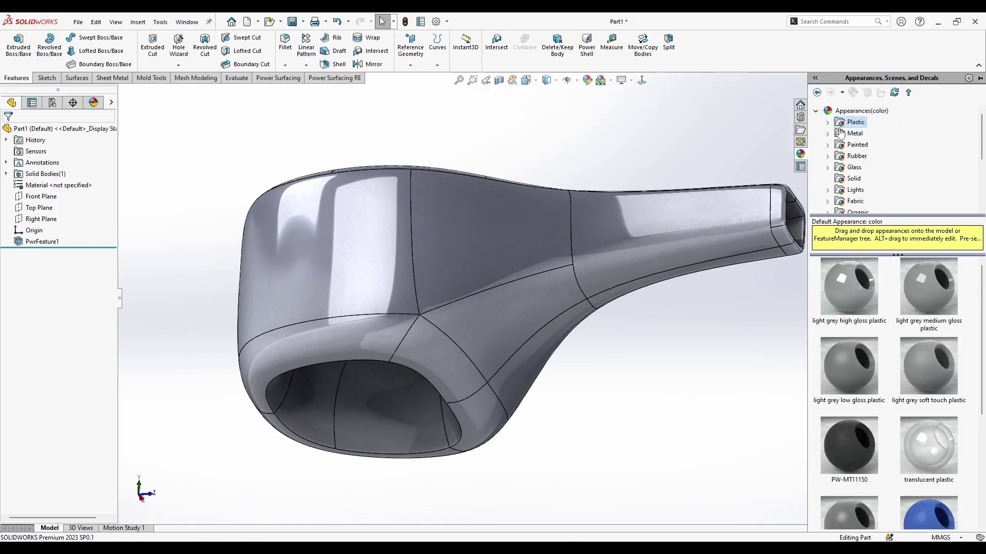
scroll(880, 347, "down", 5)
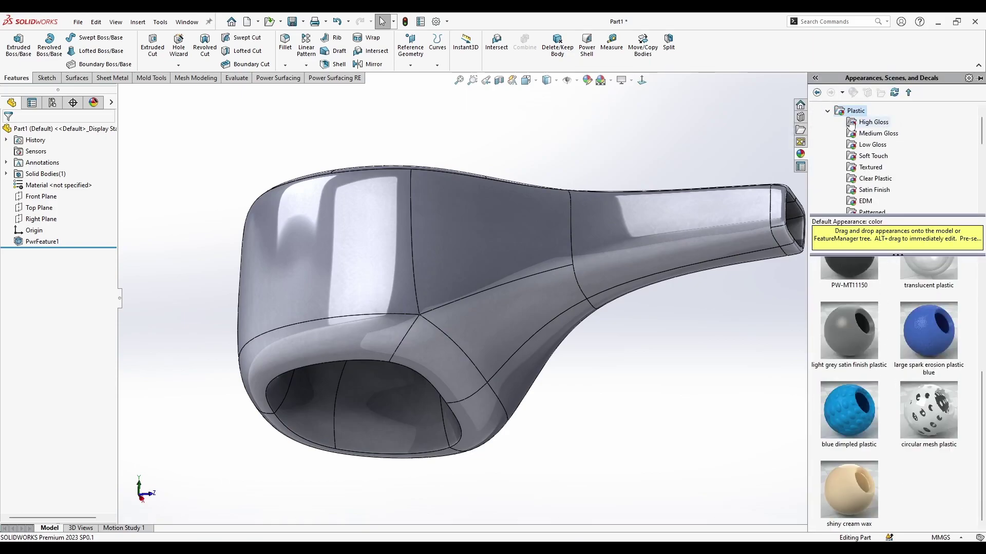
left_click(850, 125)
left_click_drag(854, 515, 530, 269)
left_click(568, 264)
Turn on shadows for the model and change the scene to a dark grey gradient backdrop.
middle_click_drag(566, 269, 546, 341)
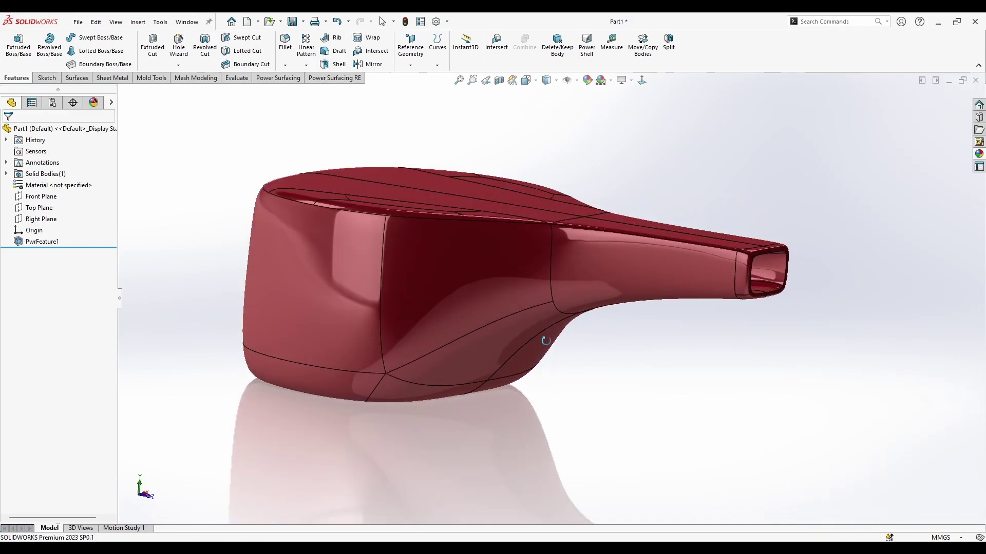
left_click(628, 105)
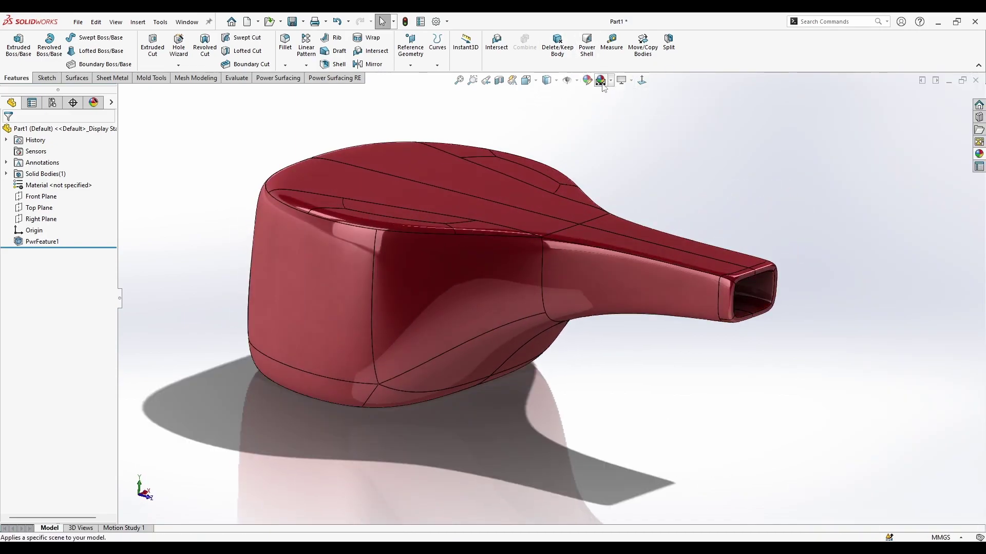
left_click(603, 86)
left_click(603, 85)
middle_click_drag(569, 190, 534, 249)
Reopen the Power Surfacing feature for editing and subdivide its entire control mesh once.
right_click(482, 193)
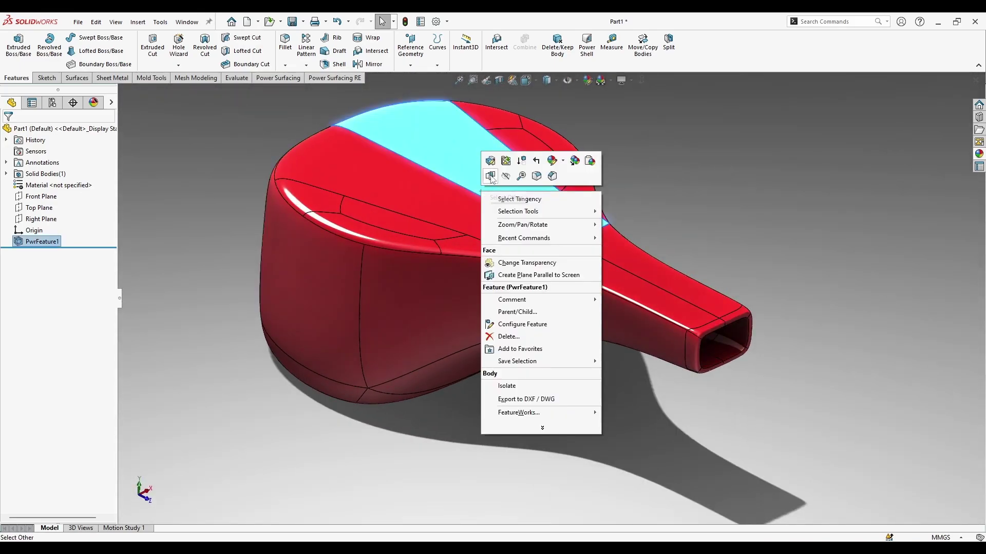
left_click(491, 163)
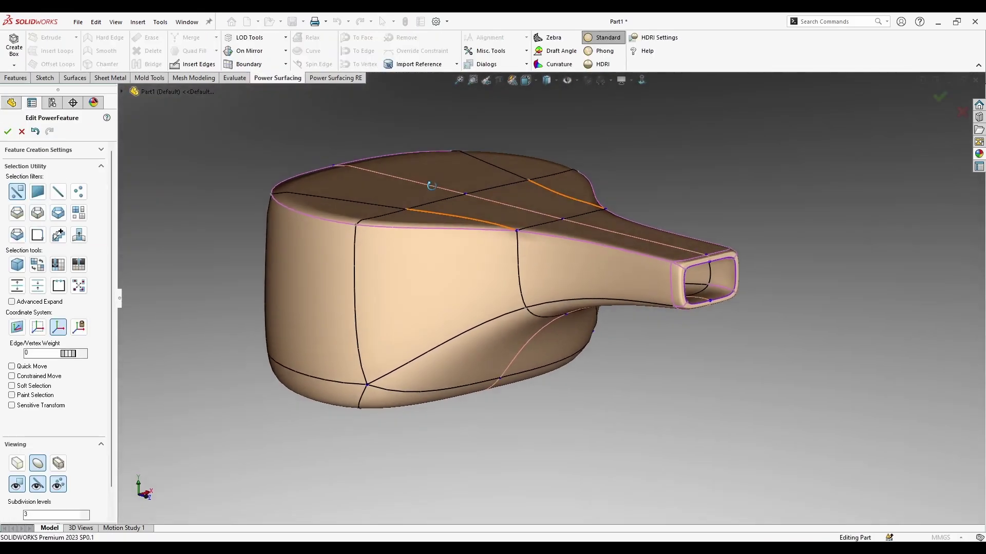
middle_click_drag(431, 186, 446, 237)
left_click(200, 65)
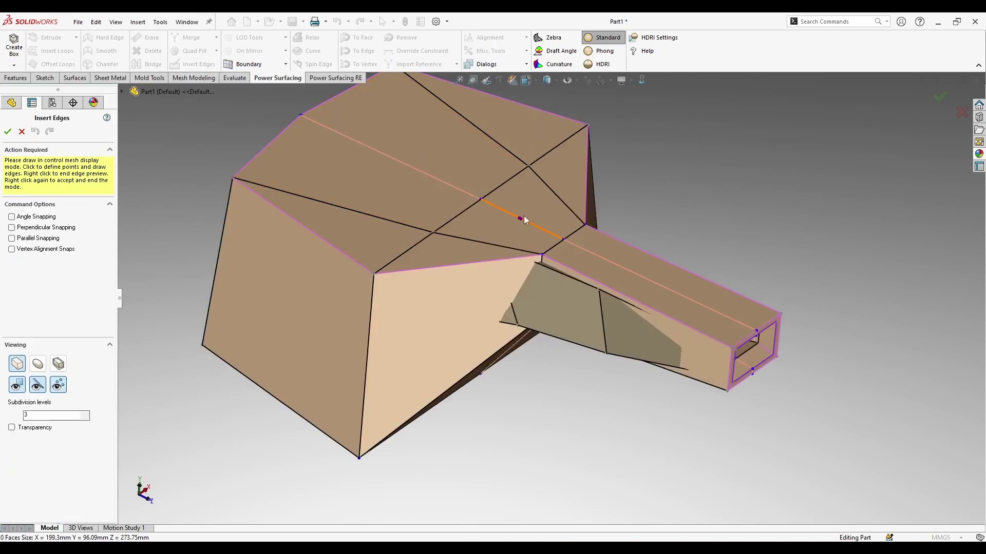
scroll(521, 218, "down", 3)
right_click(410, 271)
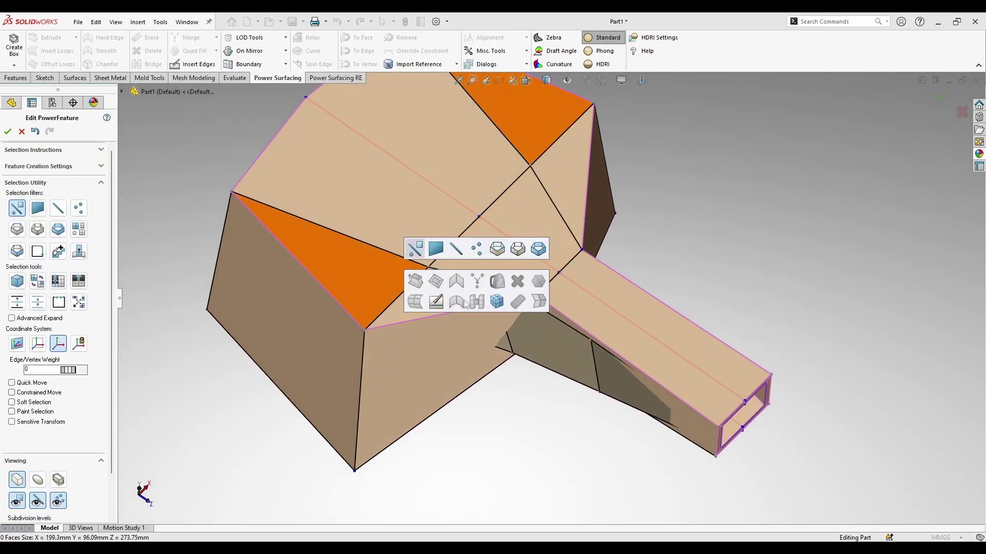
left_click(496, 302)
left_click(505, 353)
middle_click_drag(508, 354, 507, 258)
scroll(506, 257, "up", 2)
scroll(435, 162, "down", 3)
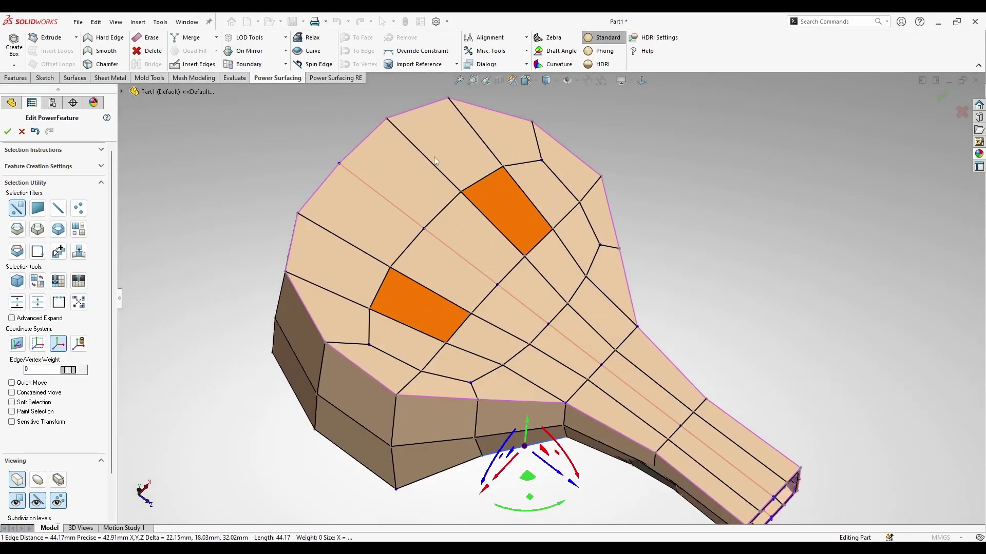
Insert a new edge line across the top face from the neck junction vertex to the wide end's rim vertex, beside the existing inner line.
left_click(199, 65)
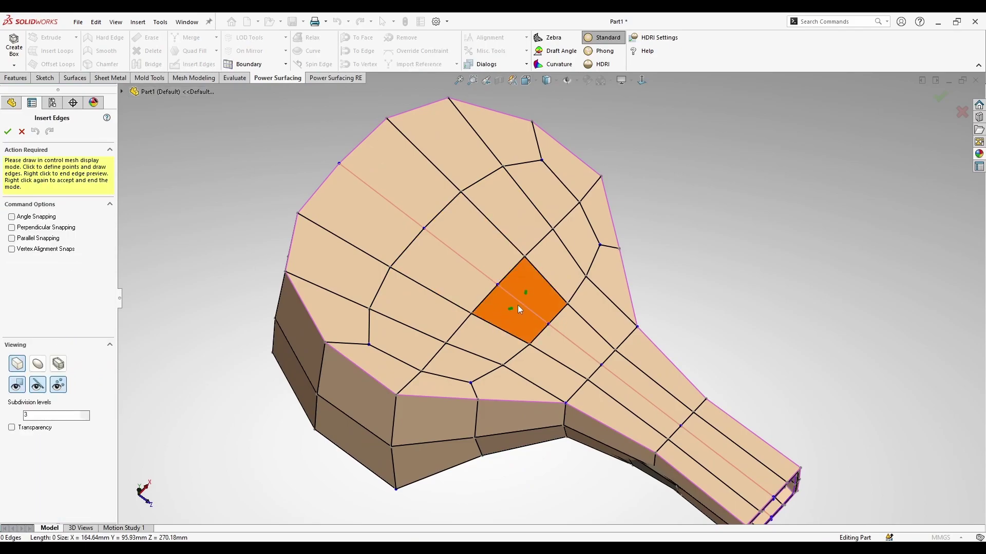
left_click(616, 353)
left_click(542, 249)
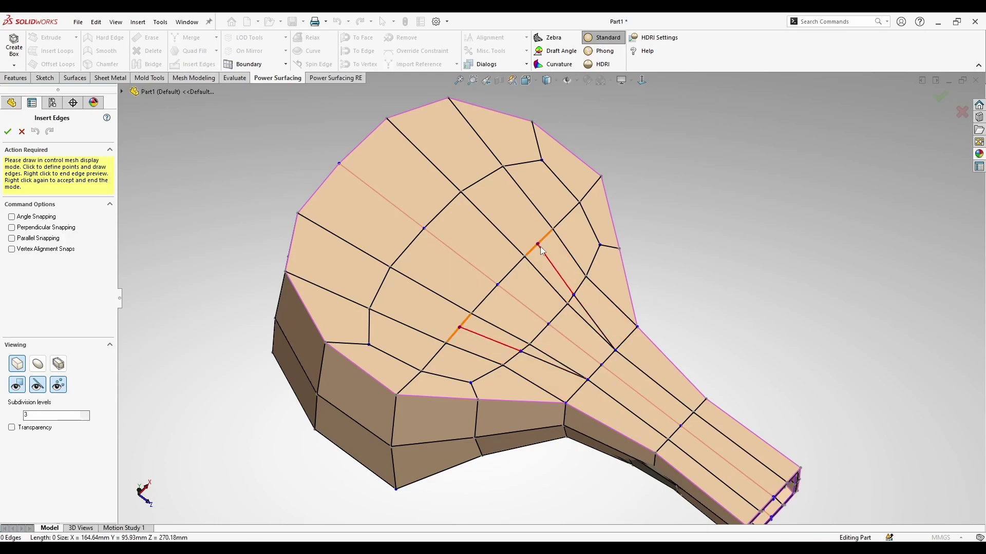
left_click(479, 186)
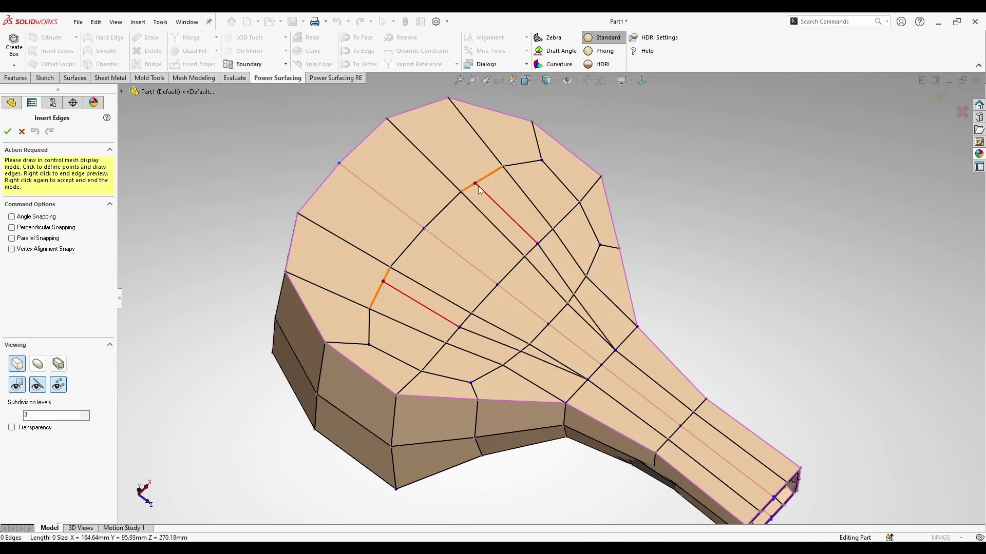
right_click(392, 119)
right_click(391, 119)
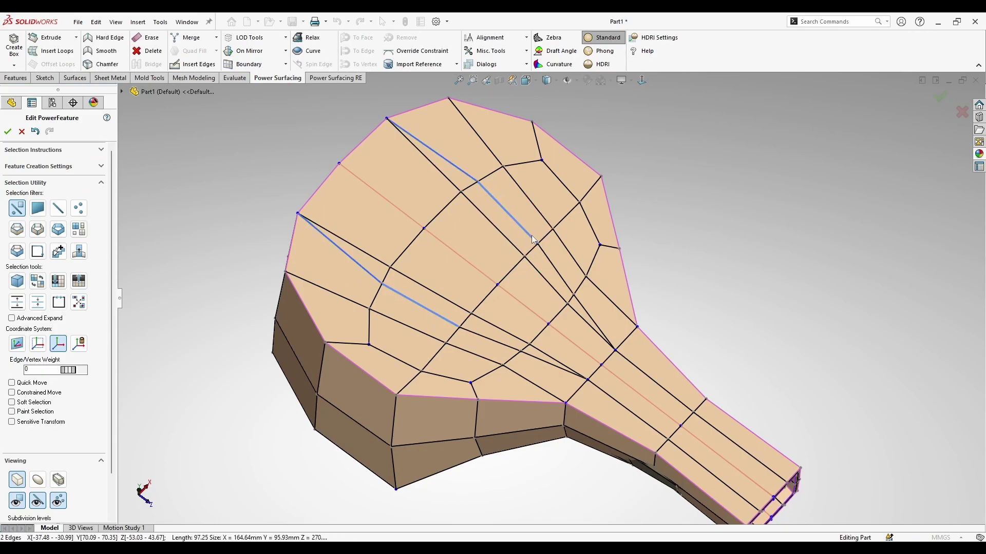
key("Escape")
Set the edge weight to 55 on the six edges of the two lines converging at the neck junction.
scroll(553, 259, "down", 3)
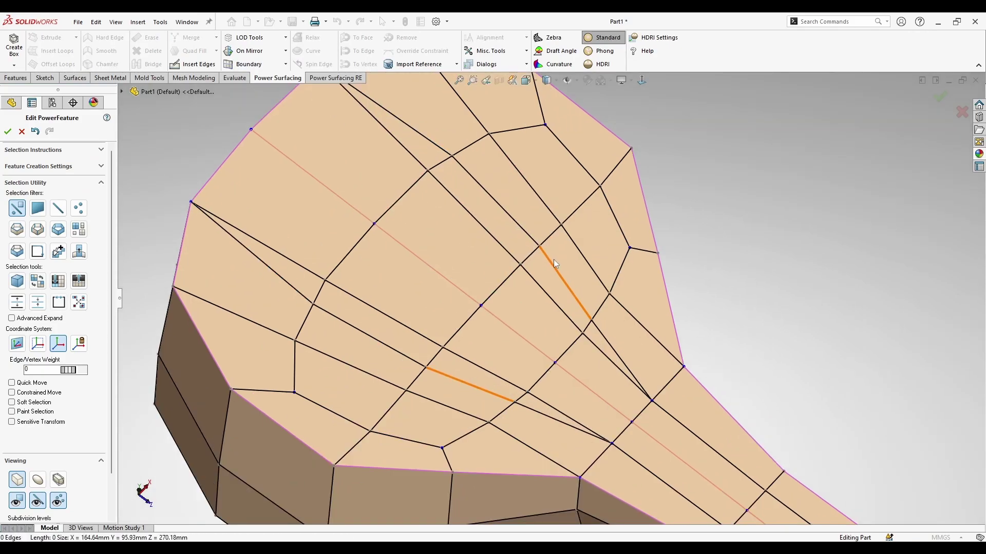
left_click(519, 224)
key("Escape")
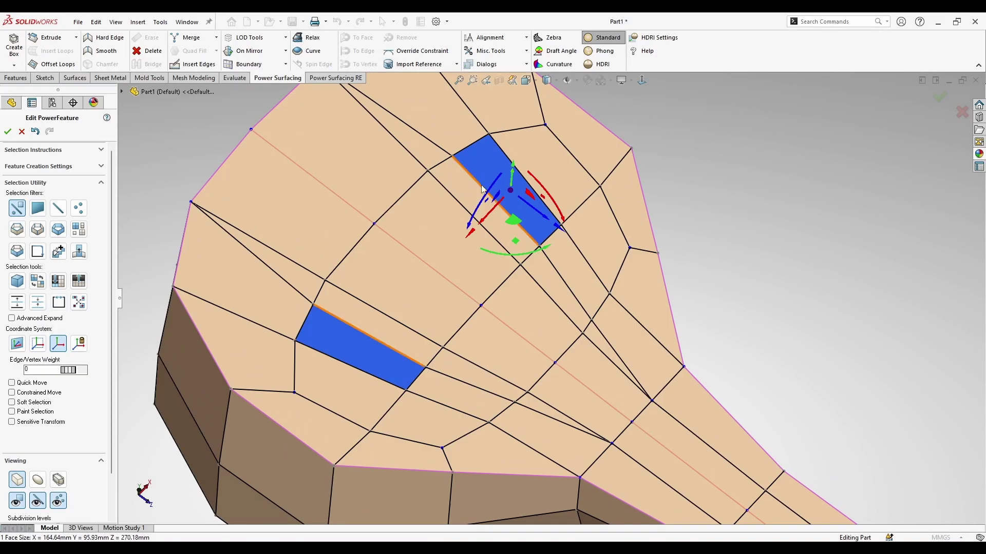
left_click(563, 282, "ctrl")
left_click(605, 339, "ctrl")
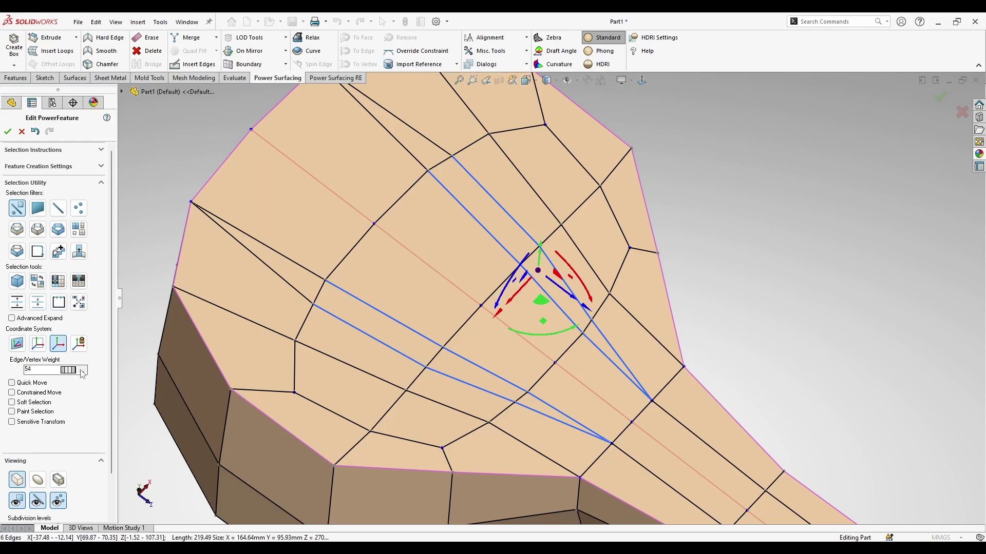
key("Escape")
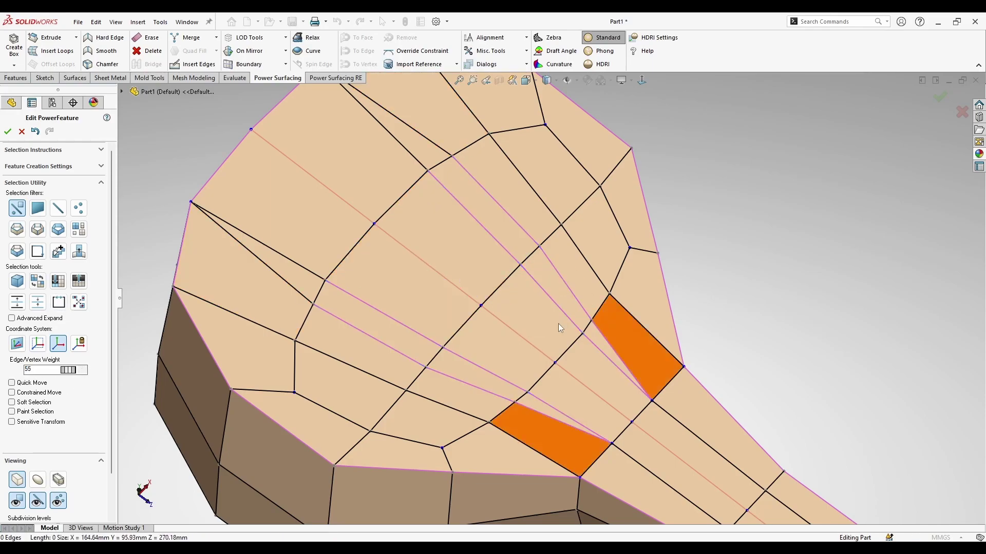
Raise the two wider-end edges of the newly inserted outer line by about 2.4 mm.
left_click(372, 338)
left_click(444, 377, "ctrl")
middle_click_drag(443, 383, 420, 343)
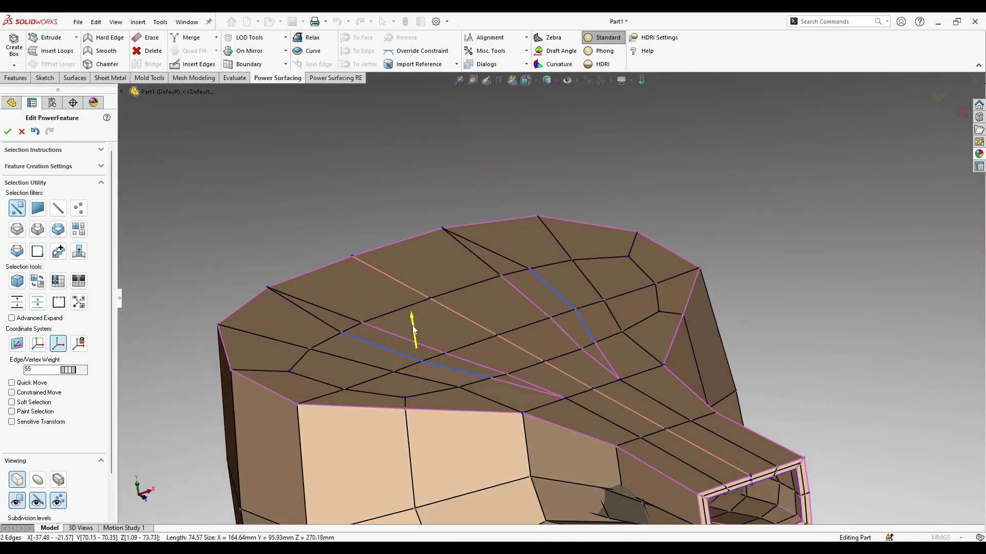
left_click_drag(415, 330, 415, 324)
middle_click_drag(415, 325, 537, 319)
right_click(537, 318)
Adjust the position of the short cross edge joining the two weighted lines at the wide end of the ridge.
middle_click_drag(631, 334, 590, 389)
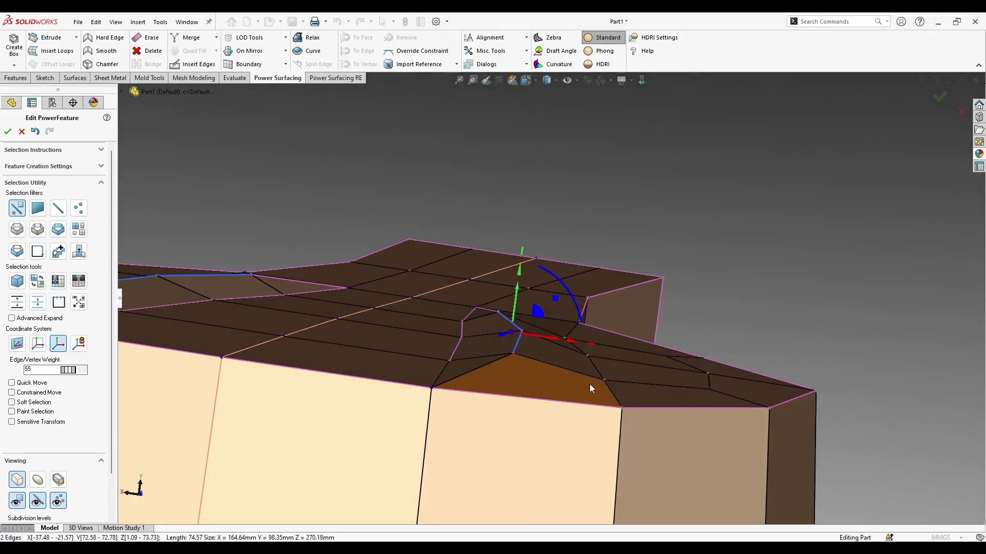
middle_click_drag(494, 336, 508, 322)
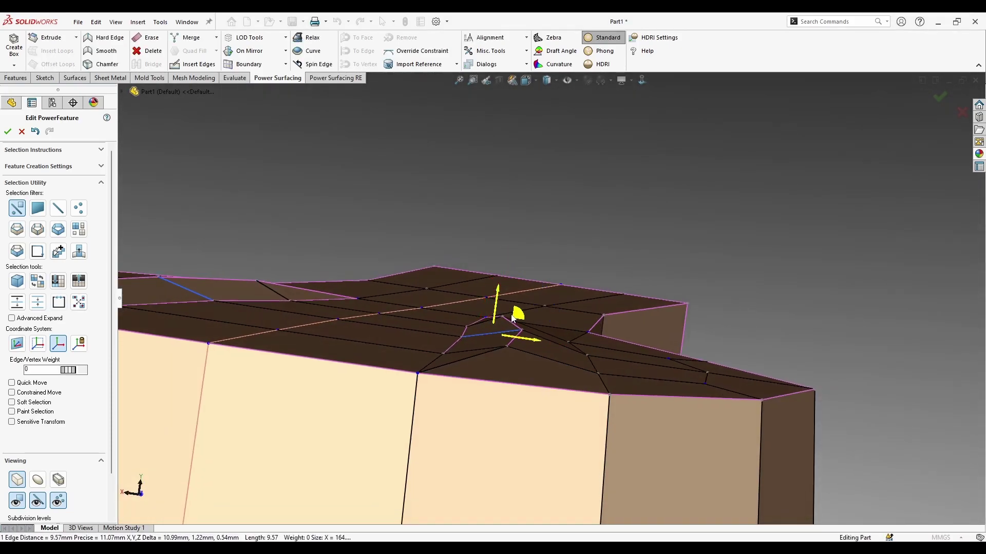
mouse_move(740, 319)
middle_mouse_down()
mouse_move(737, 338)
mouse_move(729, 303)
mouse_move(725, 321)
middle_mouse_up()
key("f")
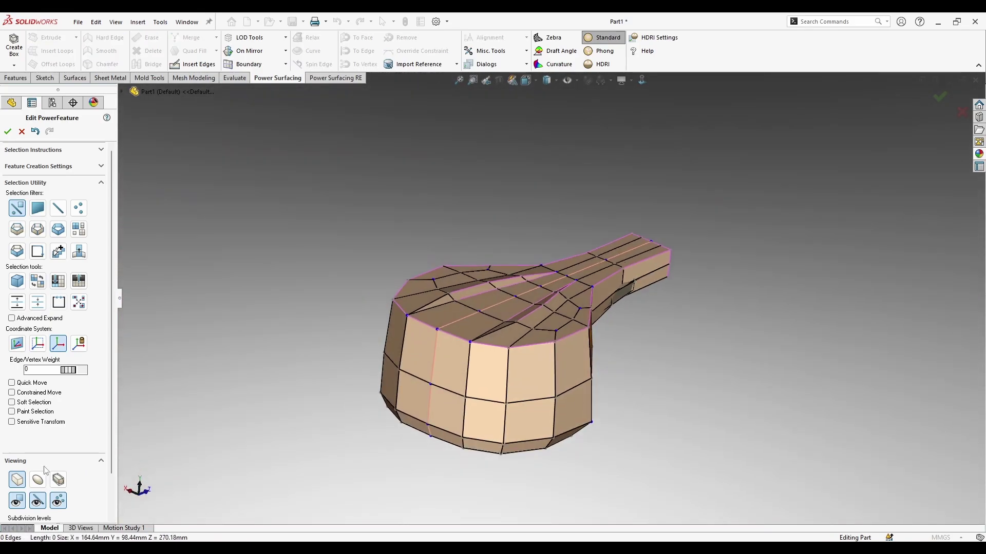
Switch to the smooth surface display and adjust the weight of the two vertices at the ridge's wide end.
left_click(39, 480)
middle_click_drag(655, 383, 624, 410)
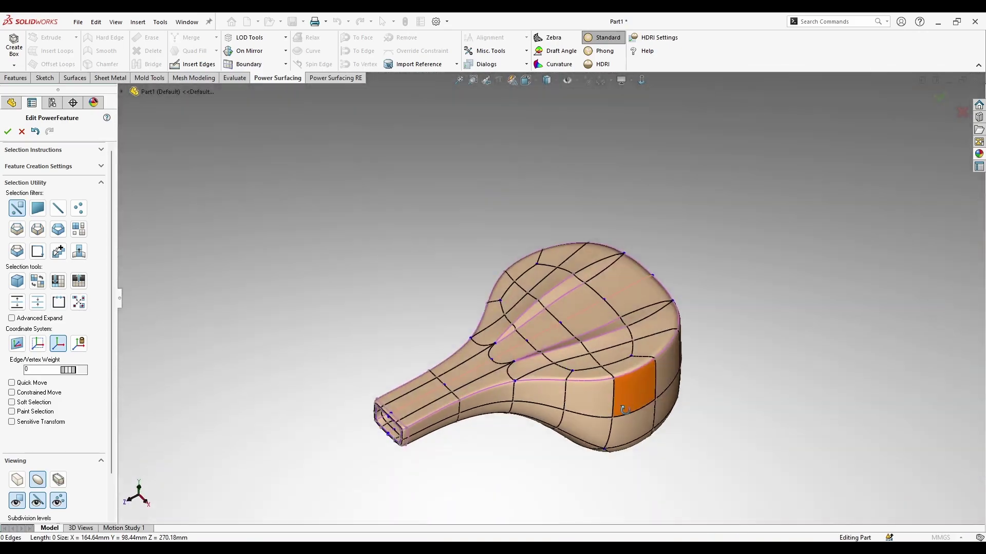
scroll(624, 410, "down", 10)
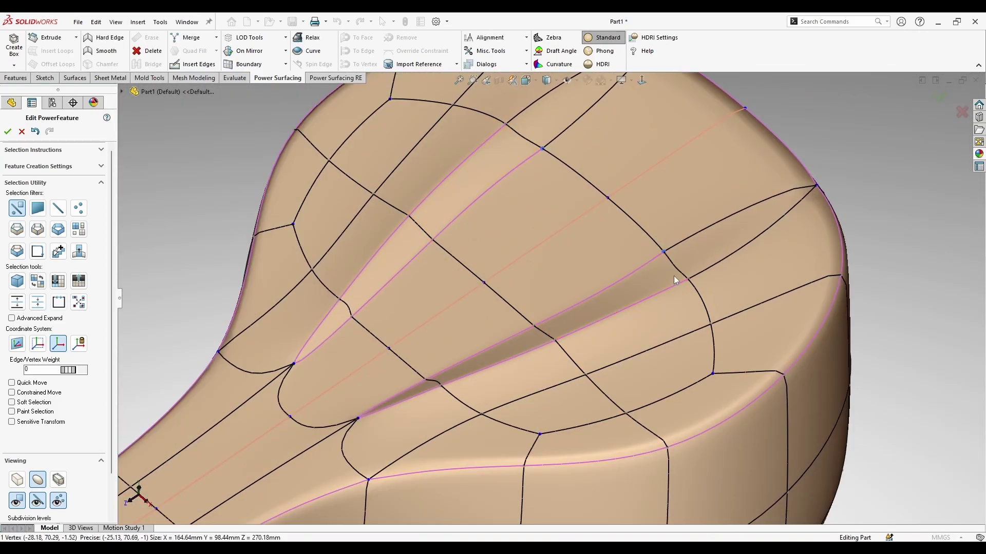
left_click(686, 282, "ctrl")
middle_click_drag(564, 269, 584, 251)
scroll(604, 256, "down", 2)
right_click(615, 260)
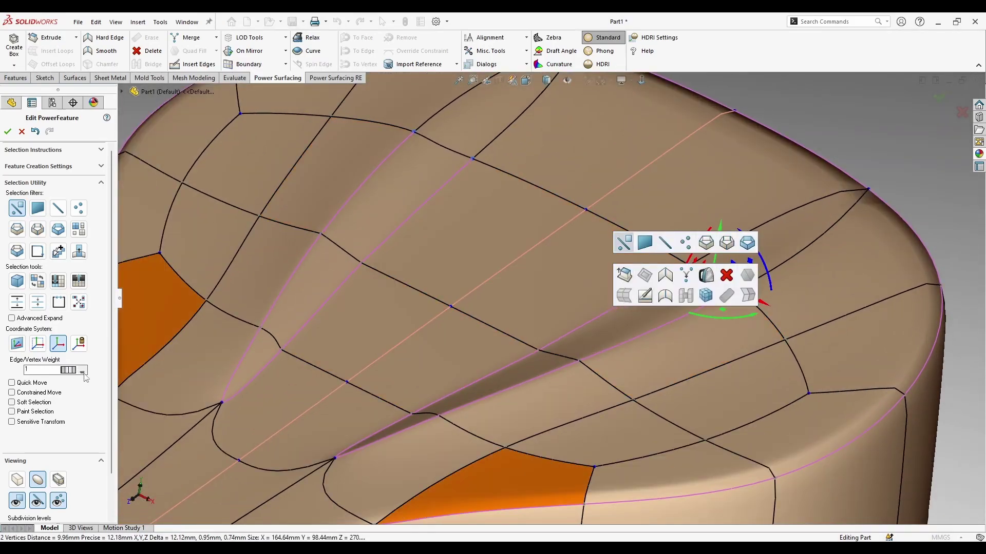
Examine the two tapered ridges on the smoothed top surface from several angles, up close and at a distance.
scroll(384, 384, "up", 5)
left_click(452, 402)
middle_click_drag(462, 411, 506, 452)
scroll(528, 308, "down", 3)
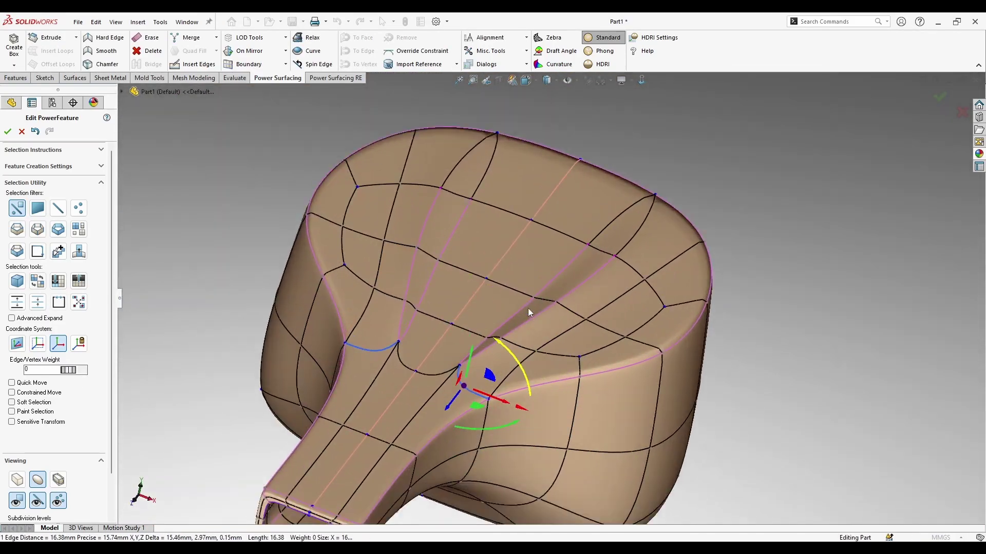
scroll(528, 308, "up", 2)
middle_click_drag(555, 226, 568, 249)
middle_click_drag(577, 308, 547, 295)
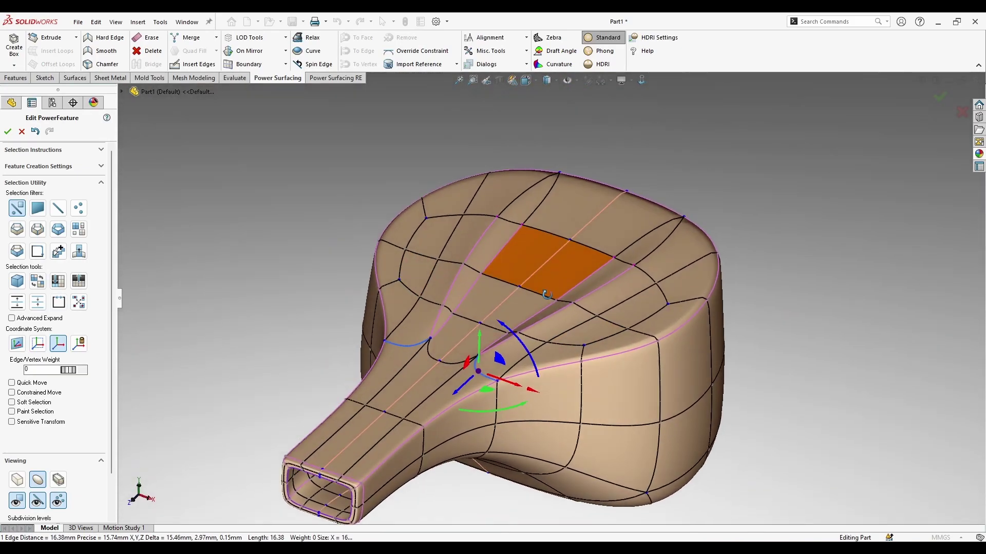
middle_click_drag(522, 260, 581, 306)
scroll(577, 238, "down", 5)
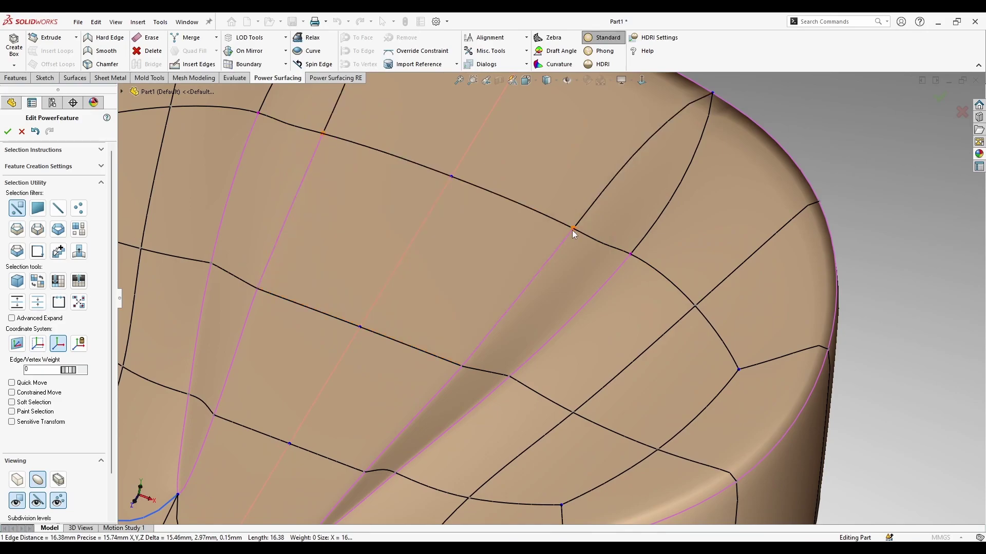
middle_click_drag(495, 367, 484, 355)
scroll(493, 400, "up", 5)
middle_click_drag(495, 452, 431, 426)
scroll(434, 485, "down", 2)
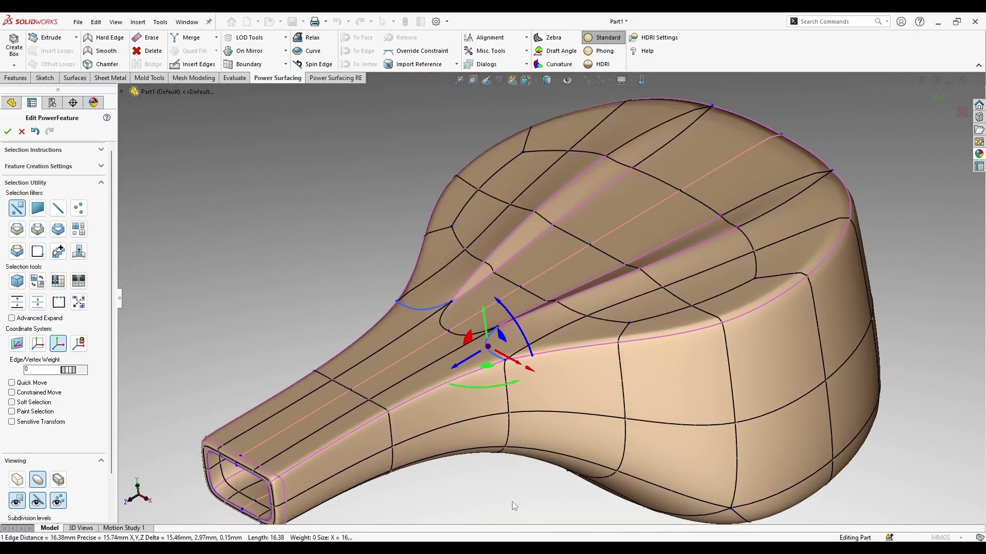
scroll(512, 502, "up", 2)
Select the outer edge loop around the neck's open end and make it a hard edge.
left_click(512, 501)
middle_click_drag(496, 424, 462, 378)
scroll(404, 366, "down", 10)
right_click(522, 278)
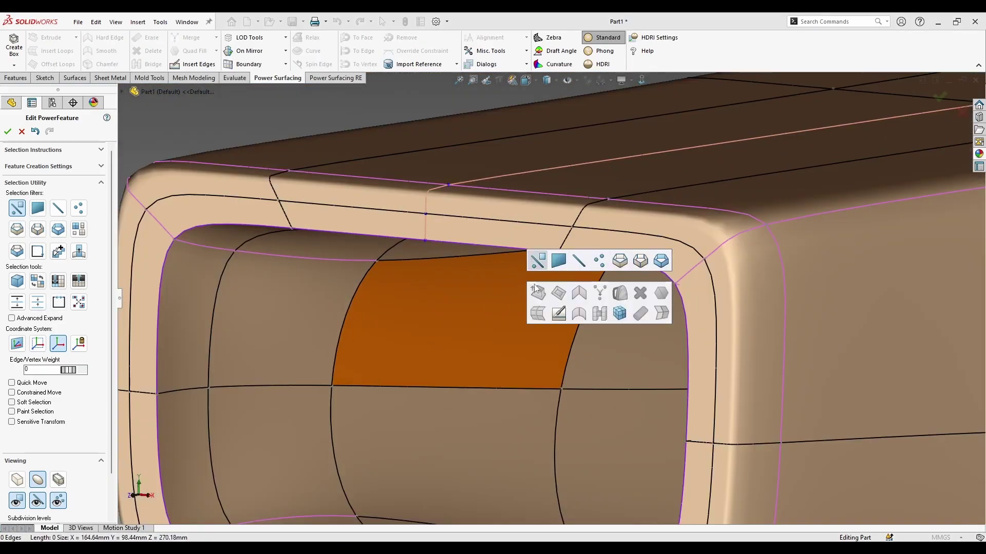
left_click(620, 261)
left_click(698, 210)
scroll(652, 244, "up", 4)
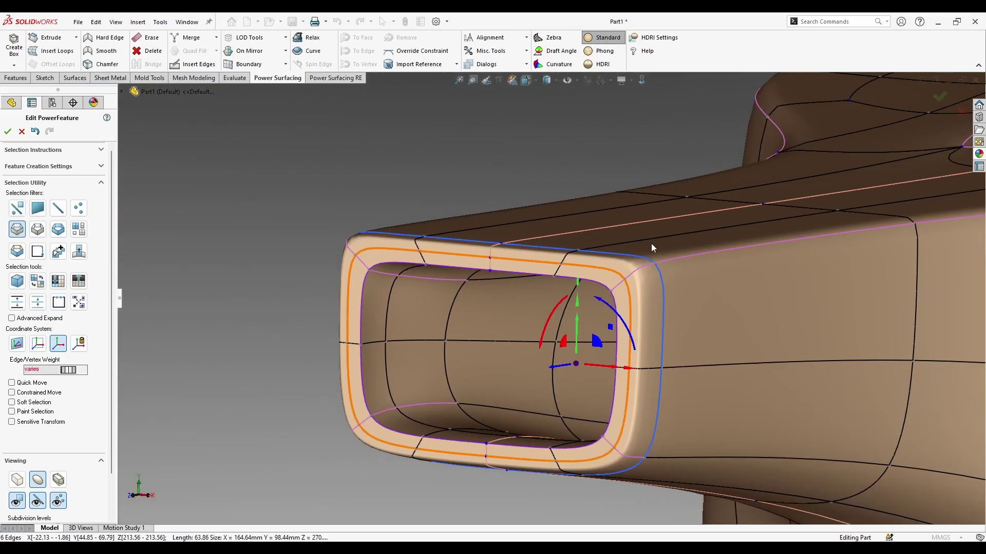
scroll(651, 243, "up", 1)
middle_click_drag(651, 243, 625, 257)
middle_click_drag(335, 245, 639, 355)
scroll(638, 355, "up", 5)
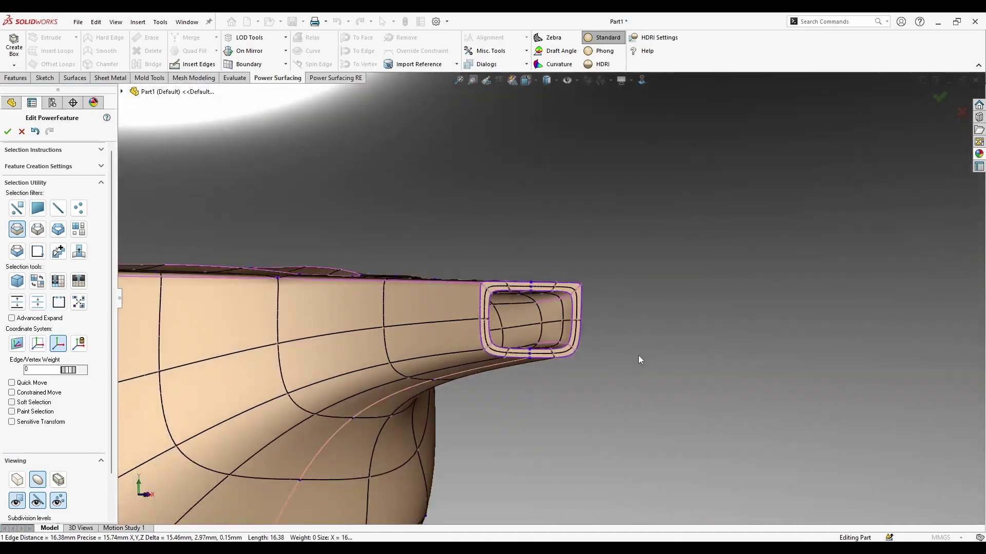
Accept the Power Surfacing edits to rebuild the body and show it shaded without edges.
middle_click_drag(338, 410, 383, 316)
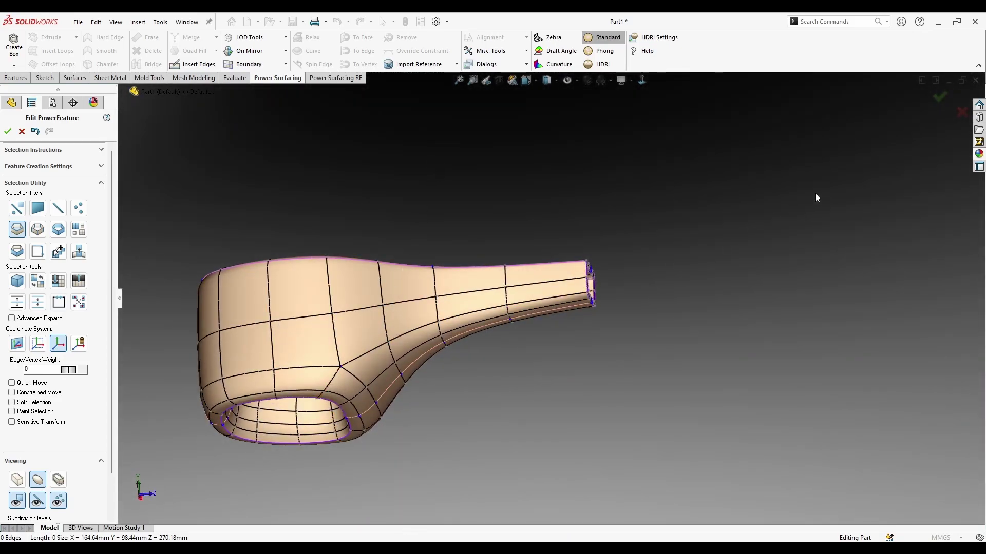
left_click(935, 96)
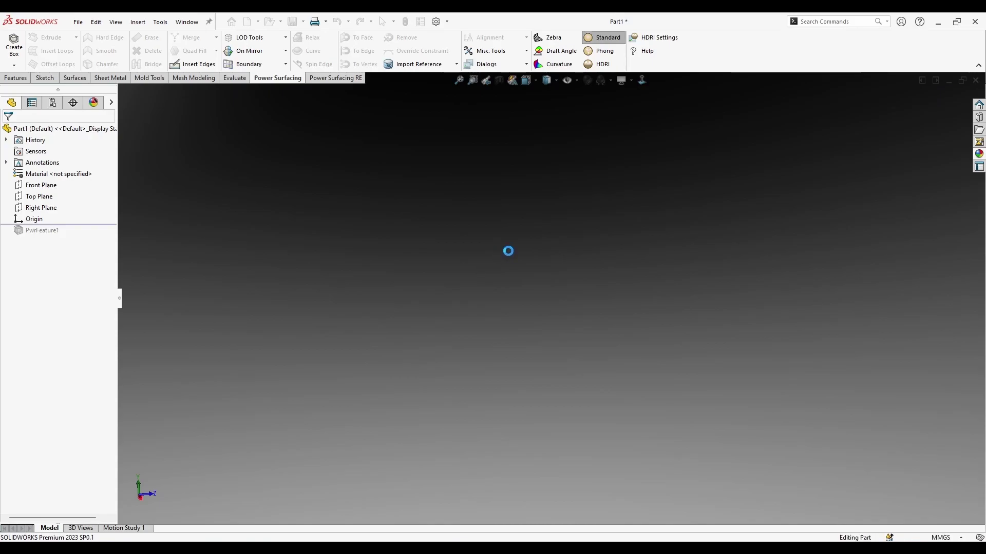
middle_click_drag(484, 230, 419, 292)
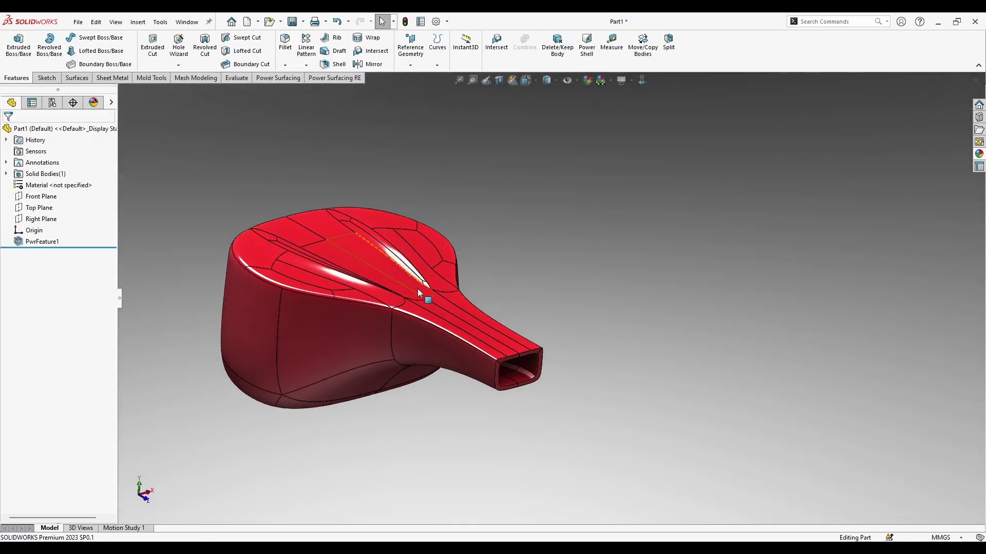
middle_click_drag(502, 221, 447, 215)
Fillet the outer and inner edges of the neck's open end with a 1 mm radius.
scroll(531, 325, "down", 8)
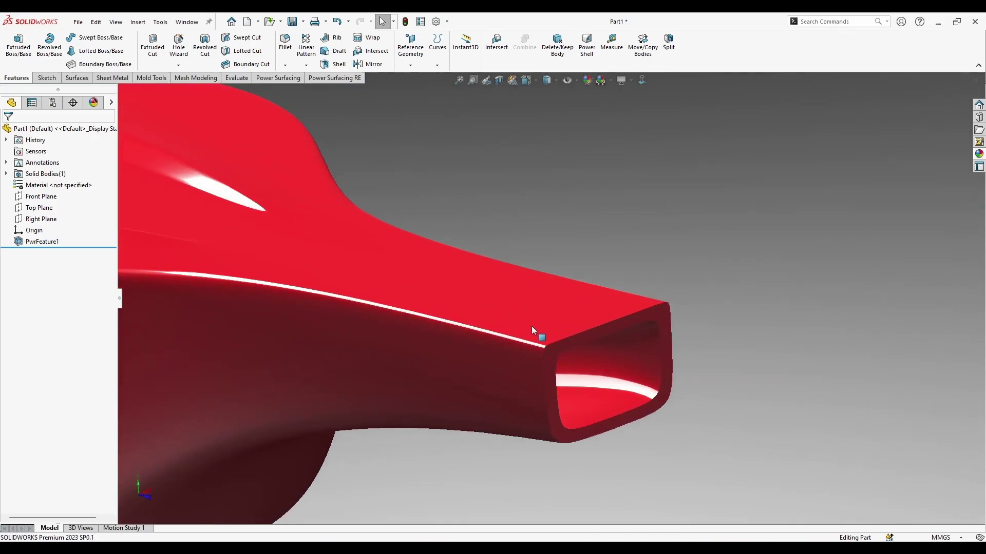
mouse_move(578, 339)
middle_mouse_down()
mouse_move(649, 282)
mouse_move(587, 339)
middle_mouse_up()
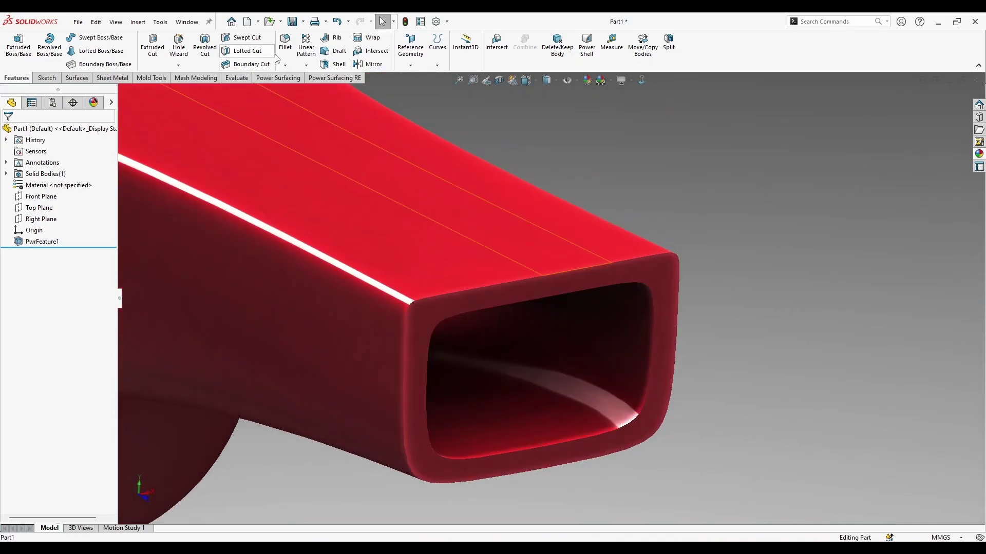
left_click(279, 55)
left_click(506, 285)
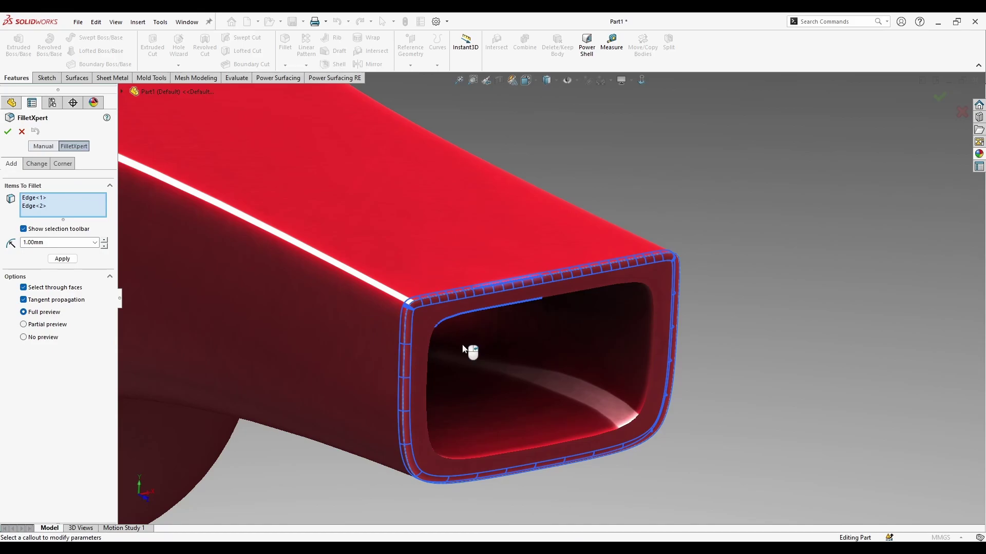
mouse_move(458, 353)
middle_mouse_down()
mouse_move(411, 325)
mouse_move(442, 341)
middle_mouse_up()
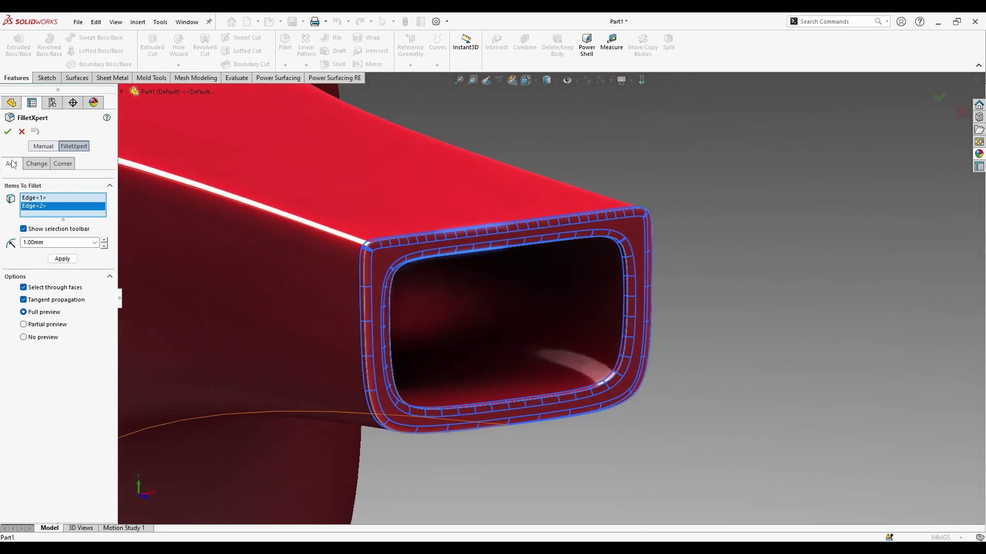
Fillet the edge of the large opening on the underside with a 7 mm radius.
middle_click_drag(359, 354, 352, 314)
scroll(331, 346, "up", 3)
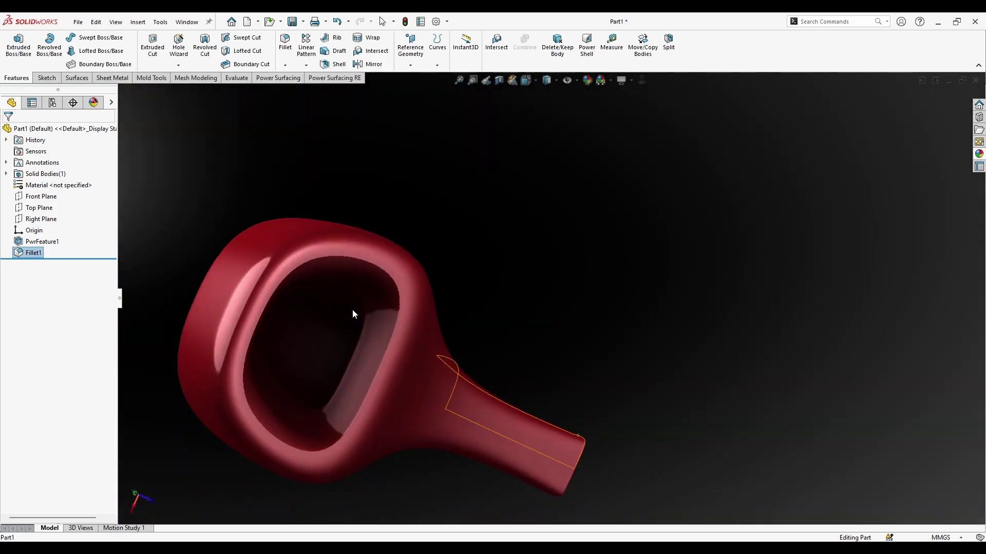
scroll(324, 240, "down", 5)
middle_click_drag(324, 240, 347, 350)
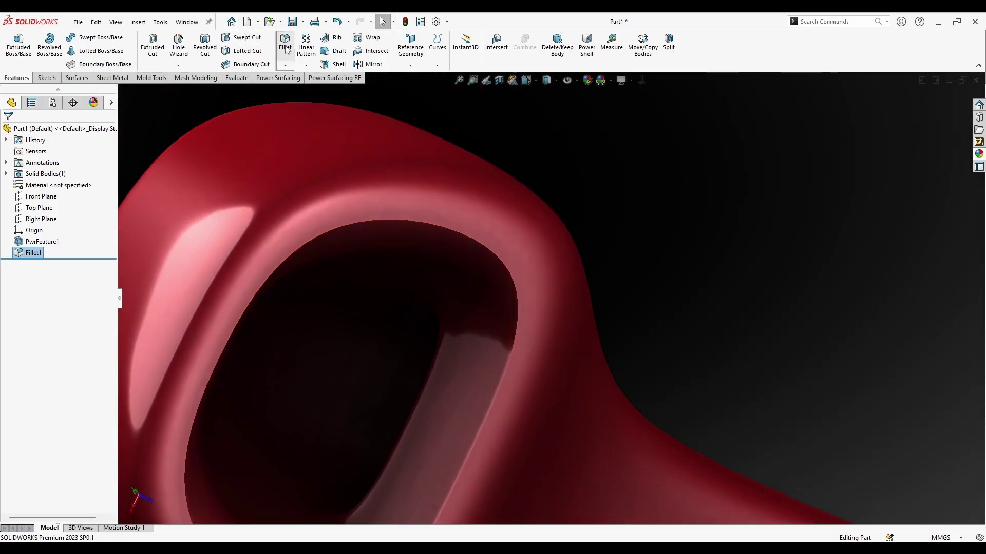
left_click(285, 43)
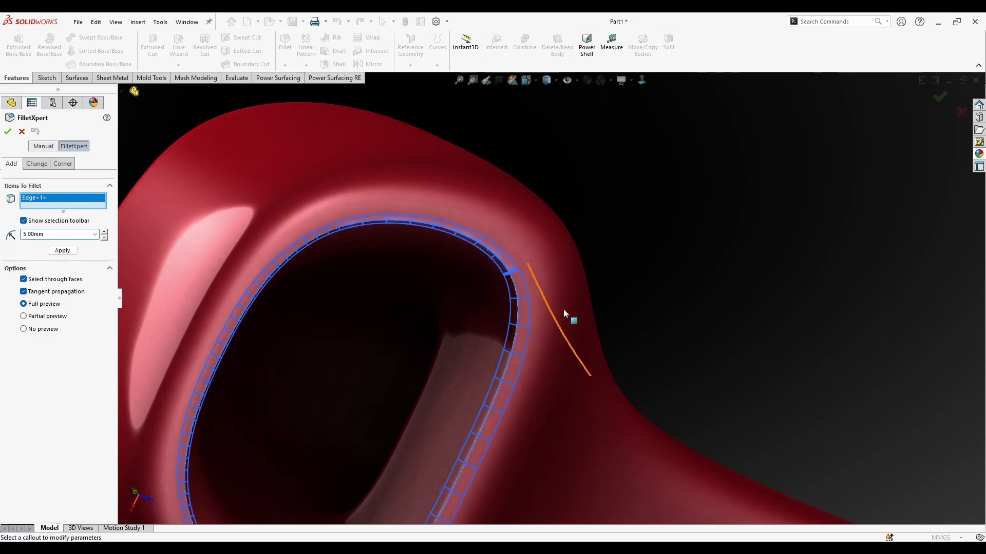
scroll(627, 219, "up", 5)
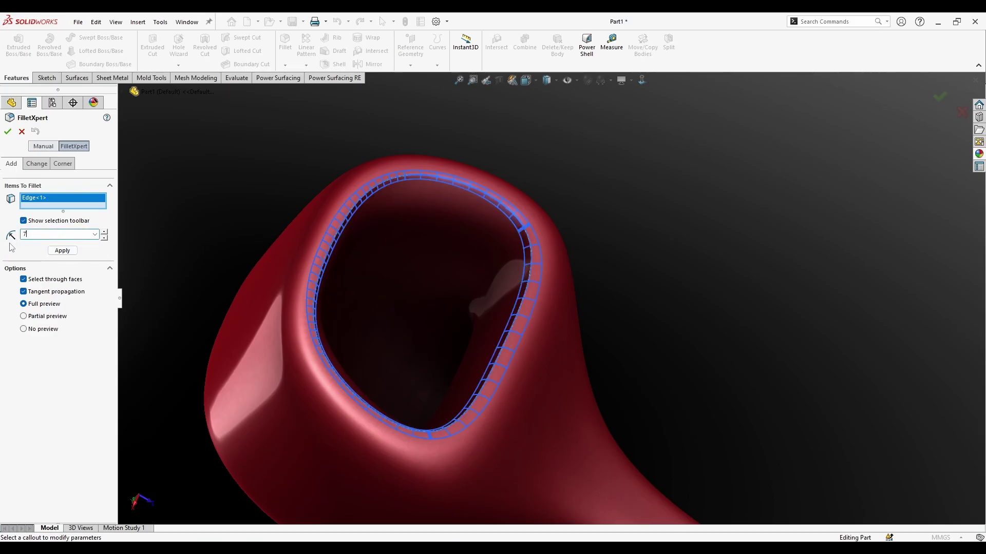
middle_click_drag(588, 279, 441, 329)
scroll(403, 342, "down", 4)
middle_click_drag(339, 329, 452, 308)
scroll(564, 339, "up", 4)
mouse_move(623, 368)
middle_mouse_down()
mouse_move(637, 341)
mouse_move(728, 333)
middle_mouse_up()
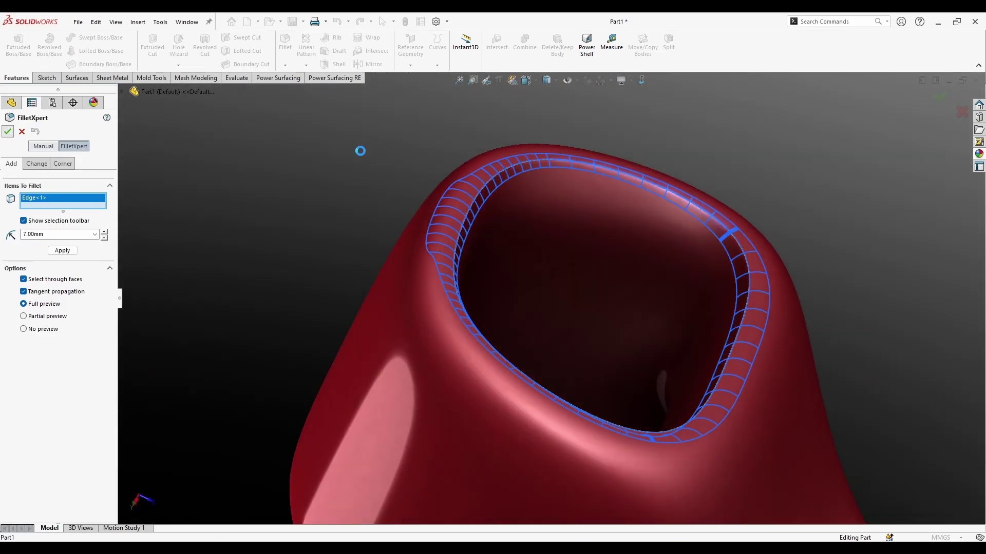
middle_click_drag(333, 155, 354, 380)
scroll(565, 339, "up", 4)
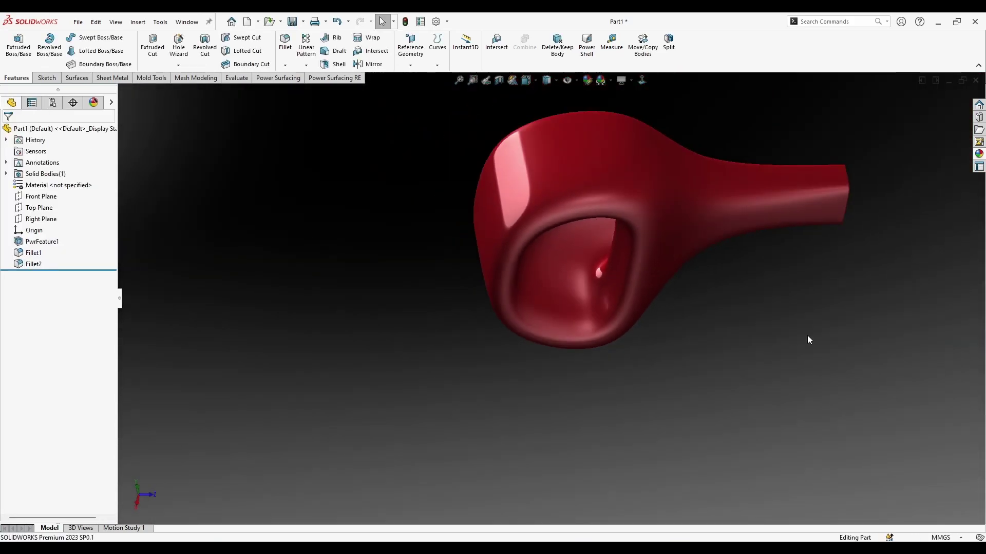
Open the Power Surfacing feature for editing and show its flat-faceted control cage from the side.
mouse_move(807, 334)
middle_mouse_down()
mouse_move(758, 333)
mouse_move(731, 430)
mouse_move(752, 306)
mouse_move(719, 248)
mouse_move(564, 417)
mouse_move(568, 255)
mouse_move(598, 224)
mouse_move(671, 262)
mouse_move(759, 253)
mouse_move(902, 312)
mouse_move(876, 226)
mouse_move(829, 282)
mouse_move(663, 337)
mouse_move(565, 319)
mouse_move(271, 324)
mouse_move(491, 299)
middle_mouse_up()
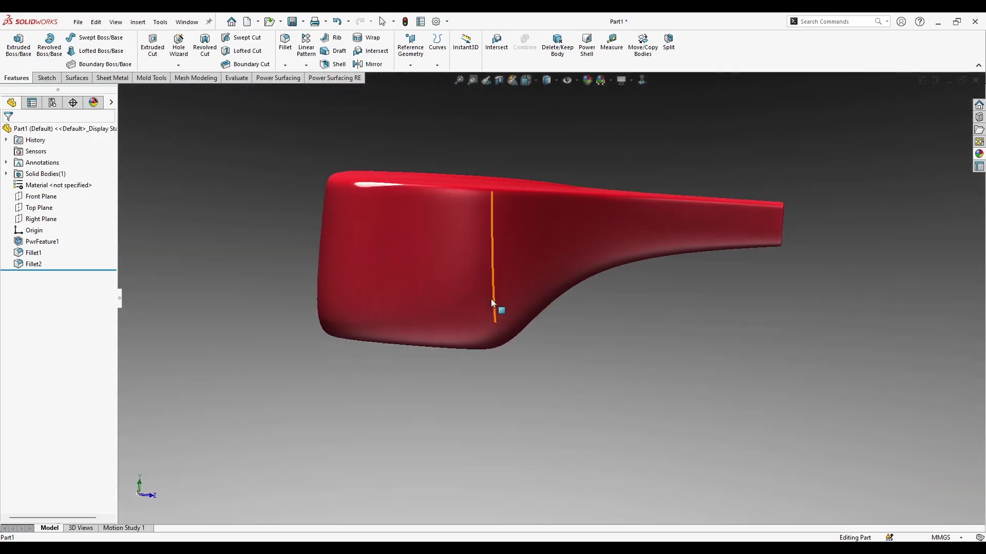
right_click(491, 299)
left_click(499, 269)
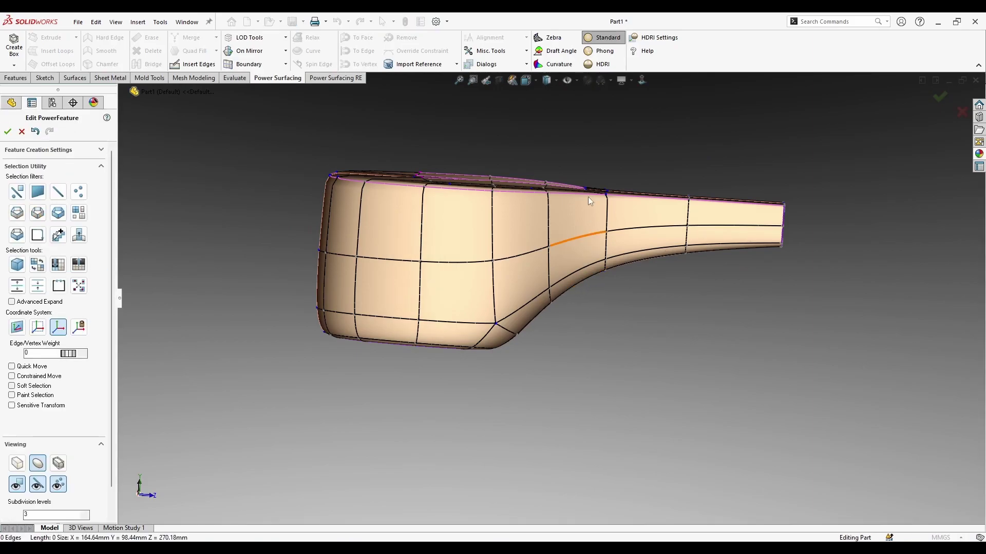
left_click(642, 80)
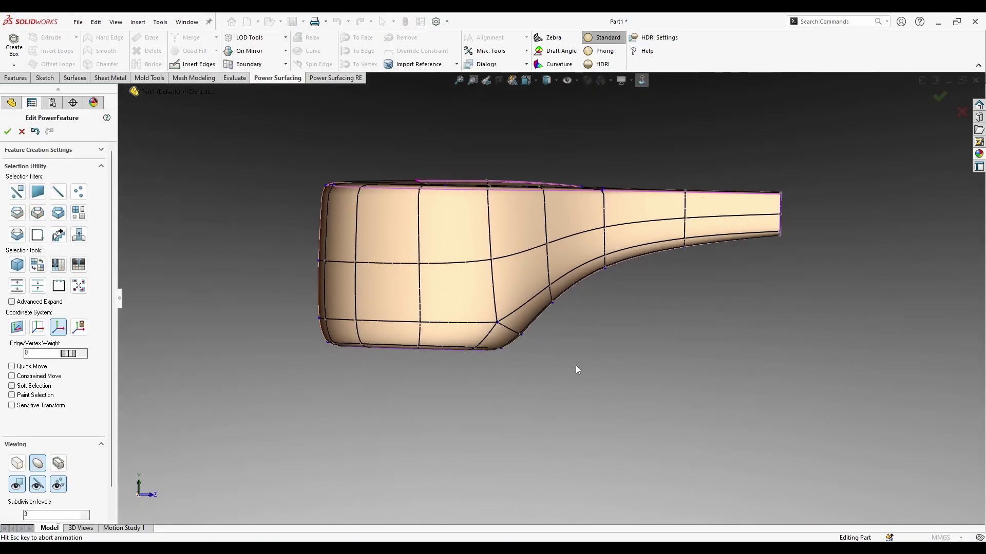
left_click(16, 463)
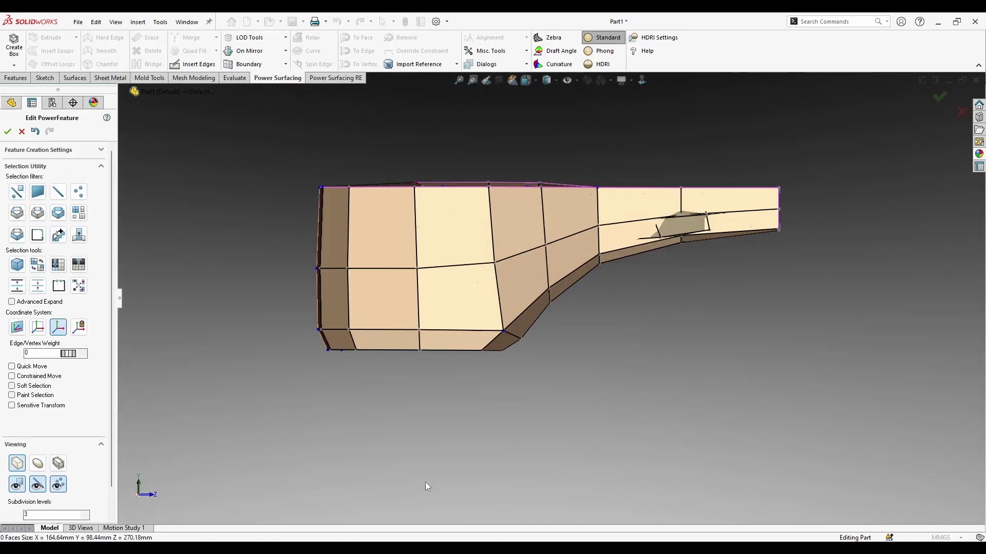
Select the lower edge loop around the head near the underside and slide it slightly upward with Constrained Move enabled.
middle_click_drag(425, 482, 408, 480)
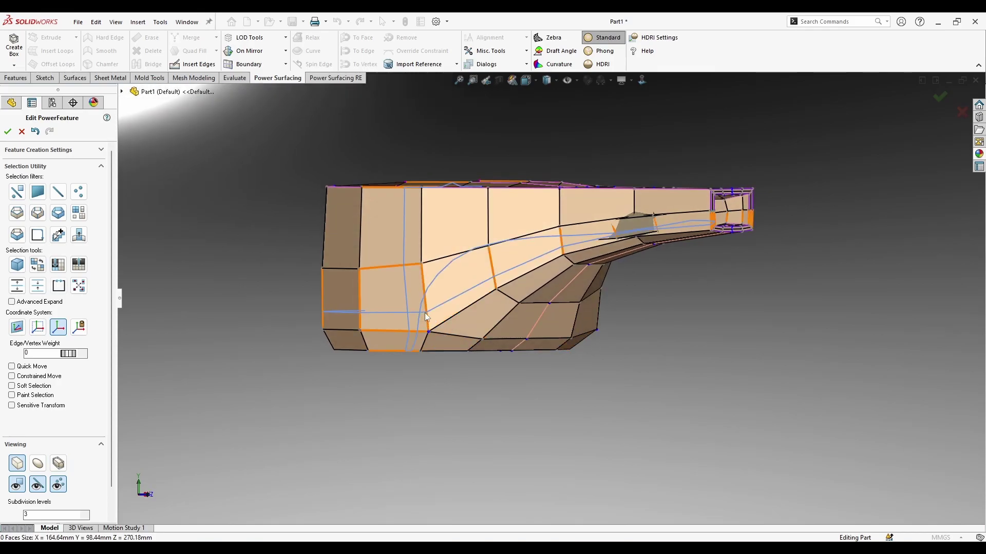
middle_click_drag(424, 312, 451, 349)
left_click(194, 64)
right_click(450, 346)
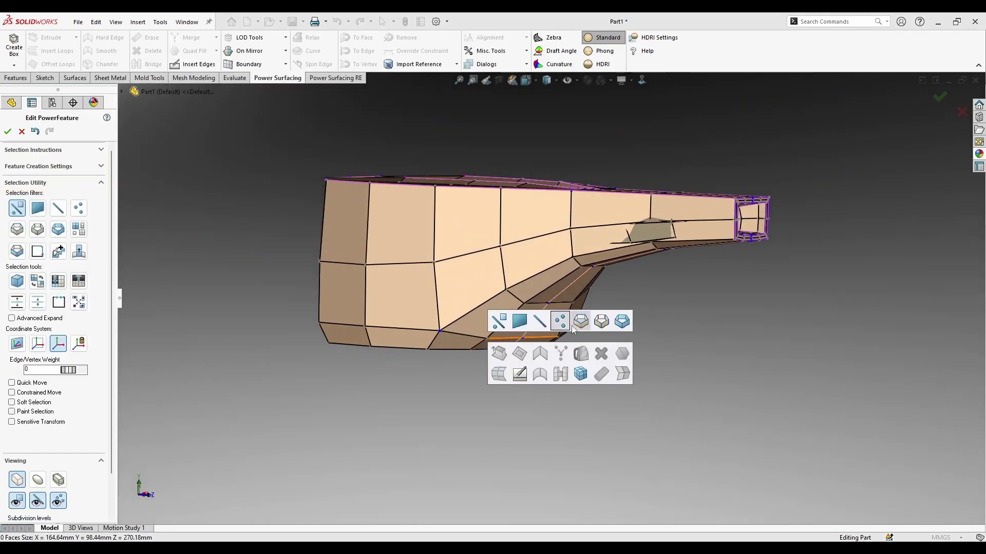
right_click_drag(406, 332, 165, 365)
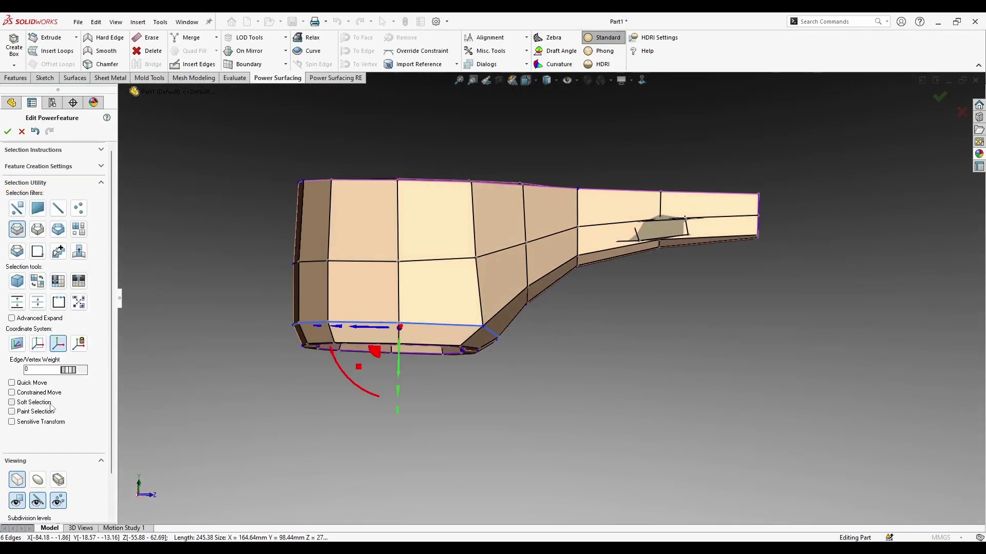
left_click_drag(402, 370, 482, 361)
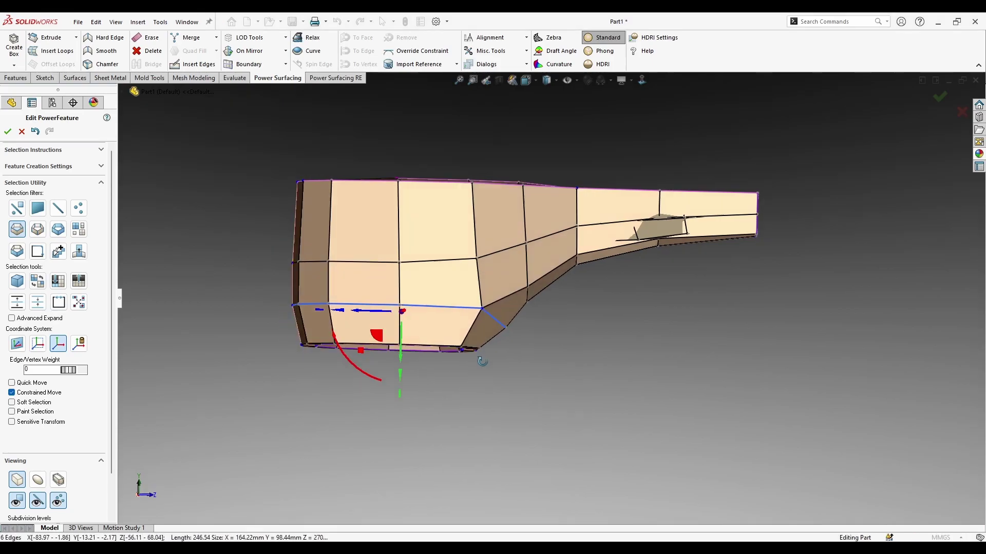
mouse_move(482, 362)
middle_mouse_down()
mouse_move(365, 367)
mouse_move(490, 365)
middle_mouse_up()
key("ctrl+z")
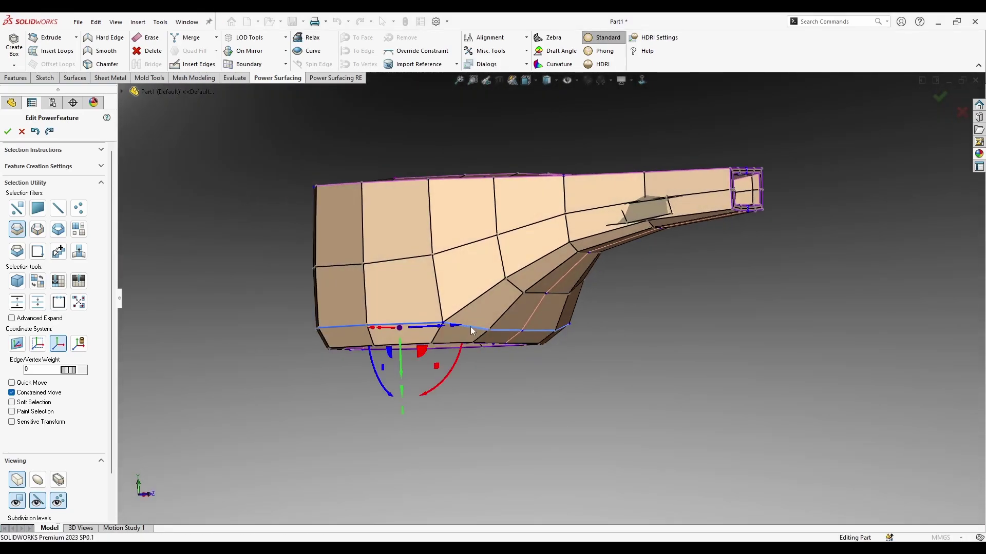
key("ctrl+y")
left_click_drag(523, 346, 550, 339)
Select the lower loop's edge at the rounded end of the head and nudge it slightly upward, then deselect it.
right_click(613, 330)
left_click(566, 306)
left_click(523, 314)
middle_click_drag(551, 340, 603, 344)
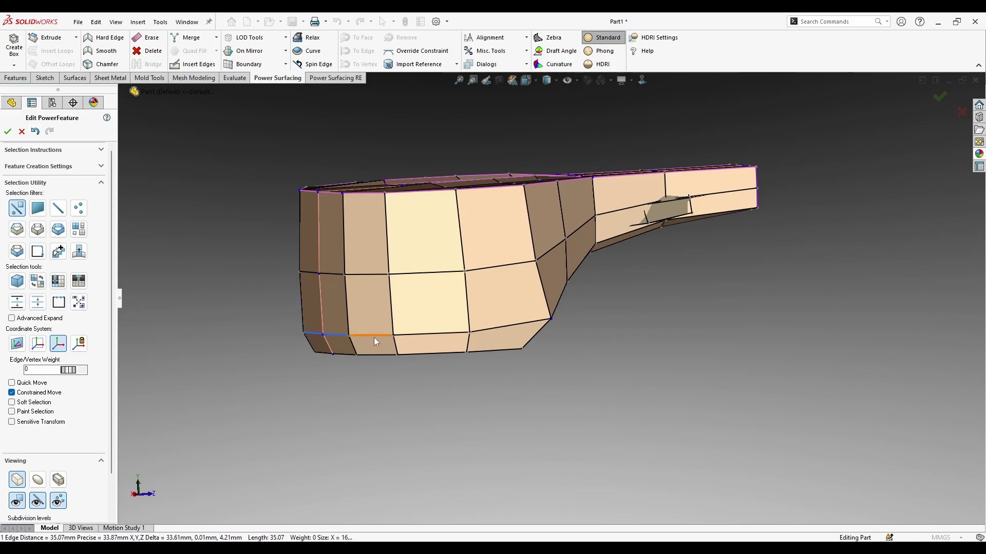
middle_click_drag(416, 337, 405, 329)
left_click_drag(386, 365, 393, 354)
left_click(554, 367)
Insert a new edge loop around the head between the lower loop and the underside edge.
mouse_move(553, 368)
middle_mouse_down()
mouse_move(560, 385)
mouse_move(548, 360)
middle_mouse_up()
scroll(505, 338, "down", 2)
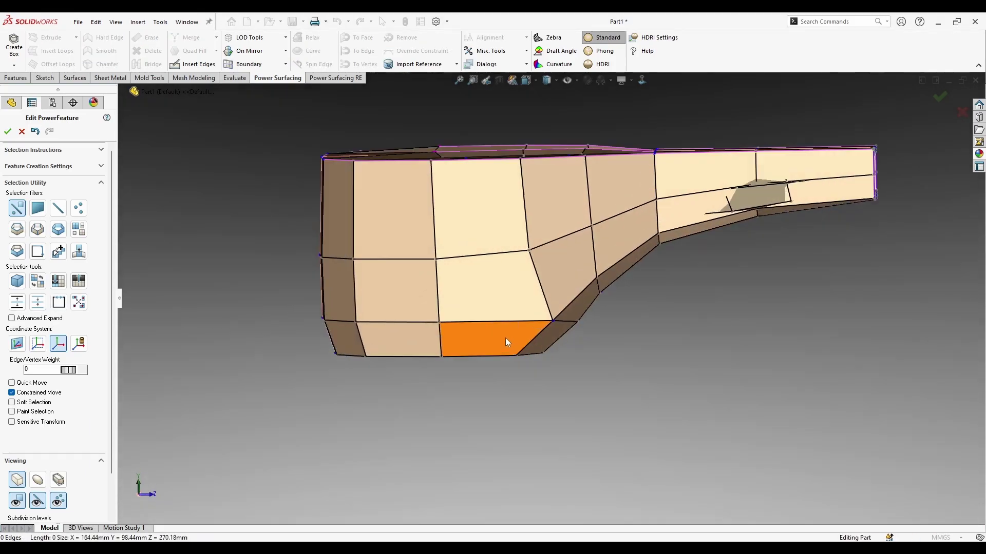
left_click(543, 333)
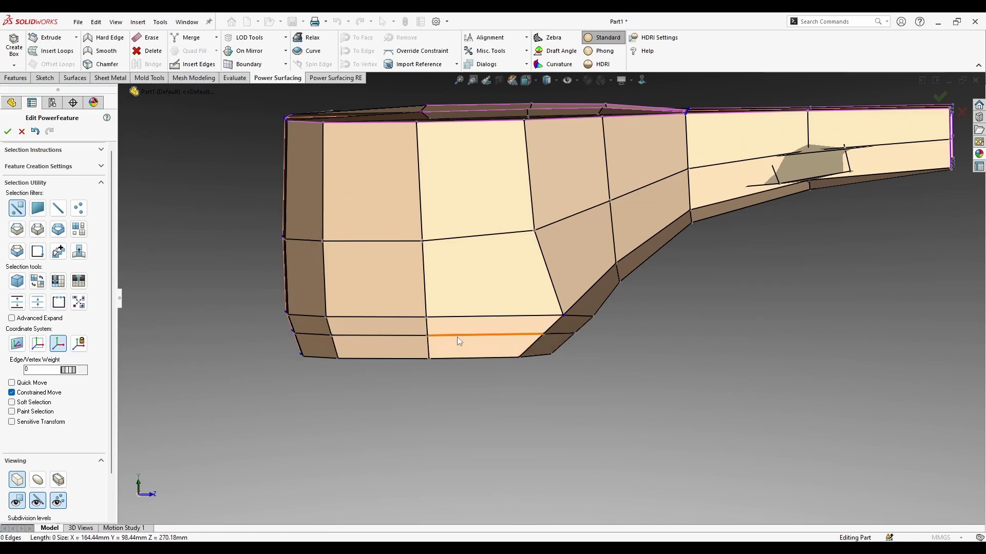
Select the newly inserted loop and offset it to both sides at 13% with 0 mm depth.
right_click(457, 336)
left_click(555, 315)
left_click(487, 336)
middle_click_drag(486, 335, 507, 320)
scroll(470, 333, "down", 3)
left_click(53, 64)
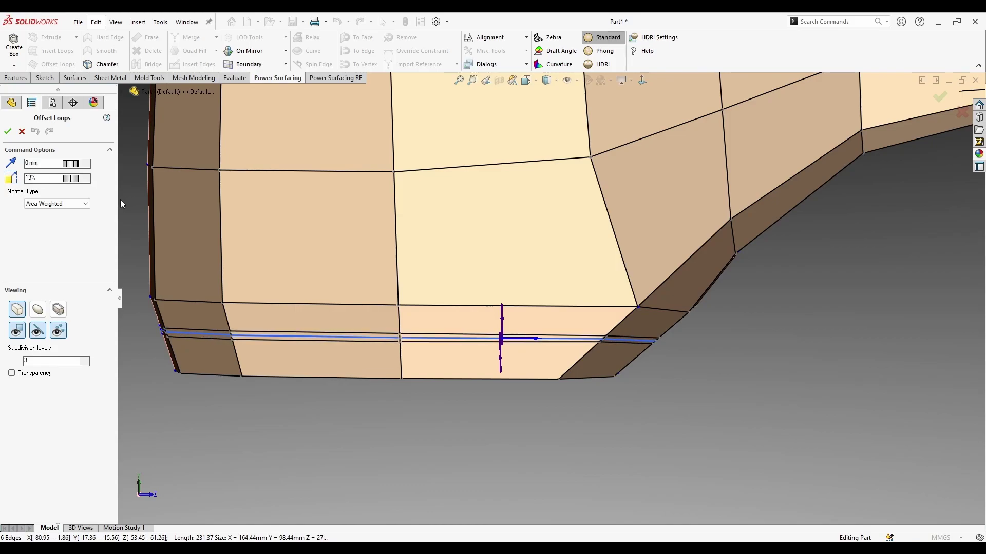
left_click(8, 131)
Select the three closely spaced loops around the head and set their edge weight to 44.
scroll(498, 370, "down", 2)
right_click(505, 343)
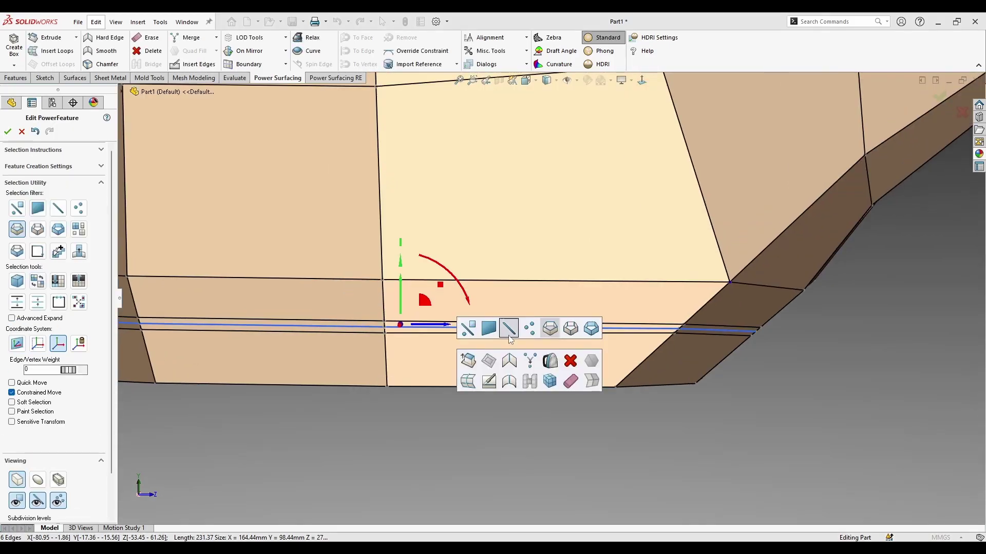
left_click(545, 324)
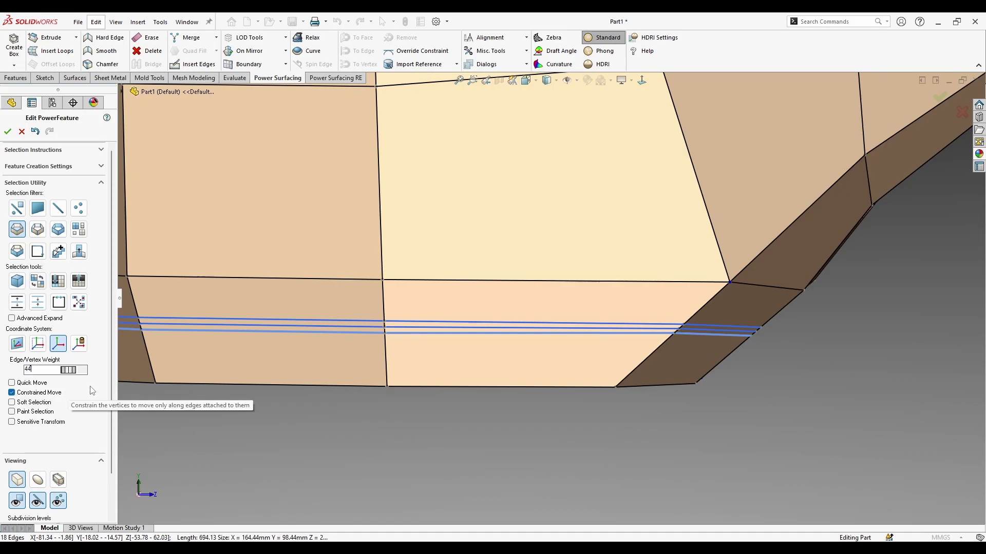
right_click(454, 422)
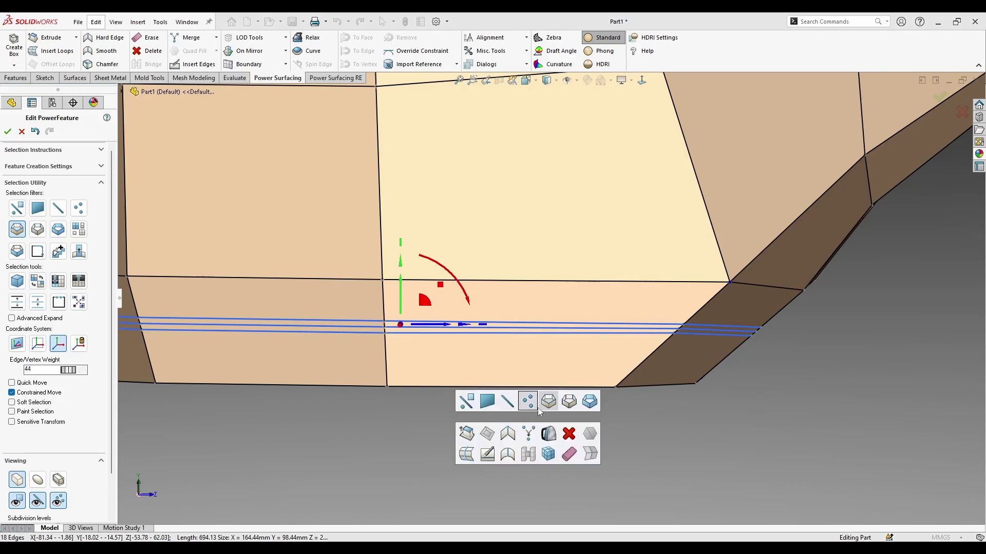
Select only the middle of the three loops and scale it slightly inward with Constrained Move off to form a groove.
left_click(527, 402)
right_click(543, 399)
left_click(596, 379)
left_click(560, 328)
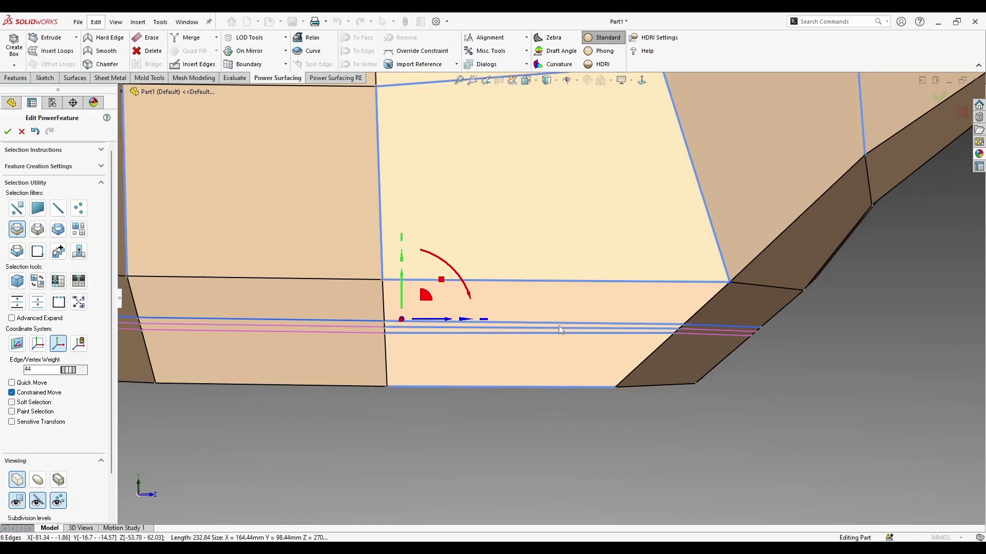
middle_click_drag(544, 329, 408, 333)
scroll(408, 334, "down", 1)
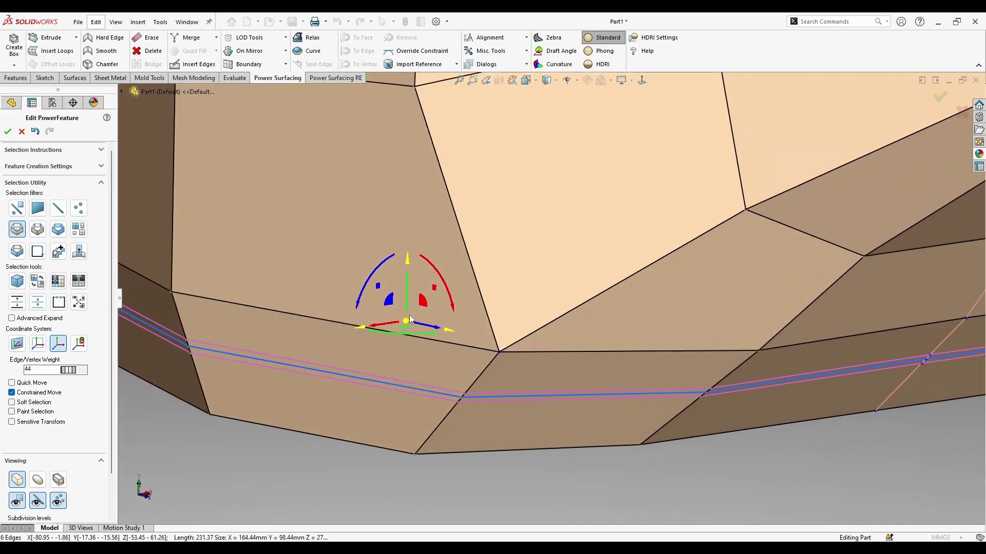
left_click_drag(406, 320, 410, 329)
key("ctrl+z")
left_click_drag(408, 323, 401, 331)
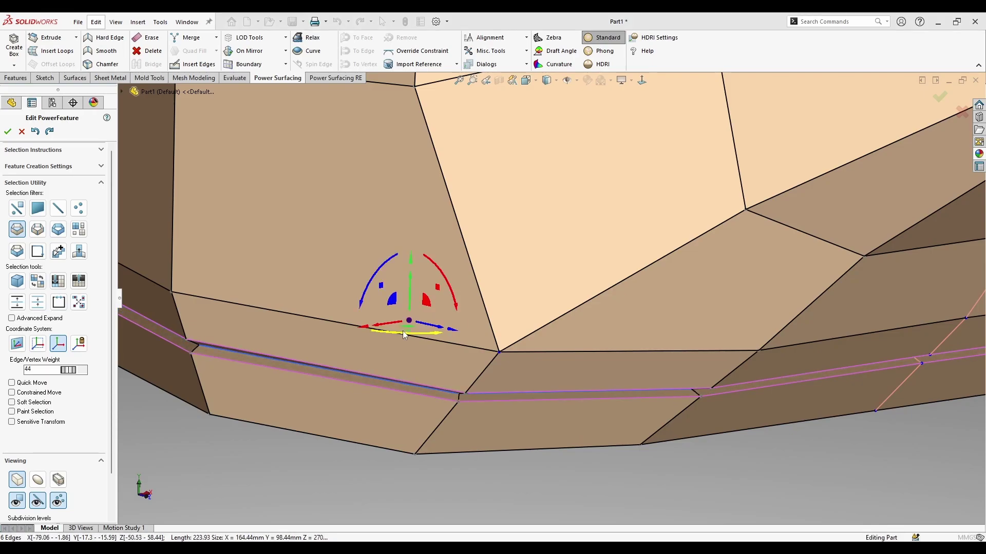
scroll(403, 332, "up", 4)
middle_click_drag(437, 357, 521, 337)
scroll(524, 334, "up", 2)
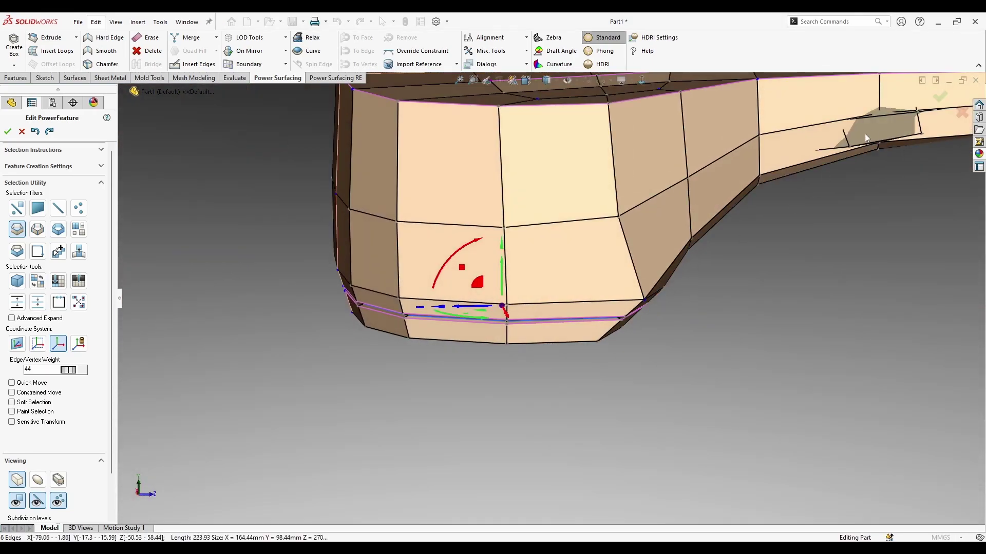
Accept the Power Surfacing edits to rebuild the body with the groove around the head.
left_click(939, 98)
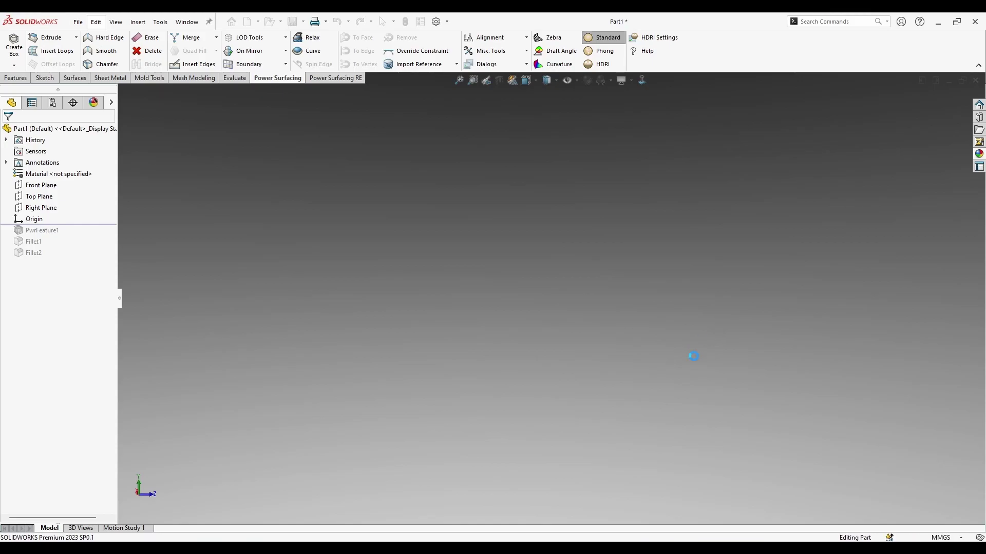
scroll(691, 356, "up", 3)
middle_click_drag(691, 356, 694, 269)
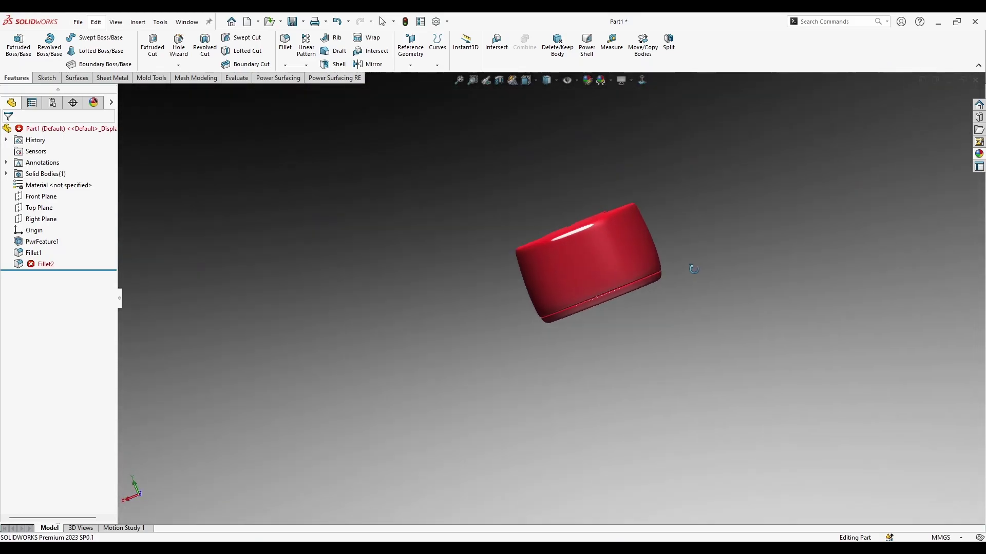
scroll(668, 268, "down", 6)
middle_click_drag(605, 260, 515, 90)
scroll(466, 355, "up", 4)
Section the body parallel to the Front Plane at a 150 mm offset and examine the wall thickness around the neck passage.
left_click(499, 81)
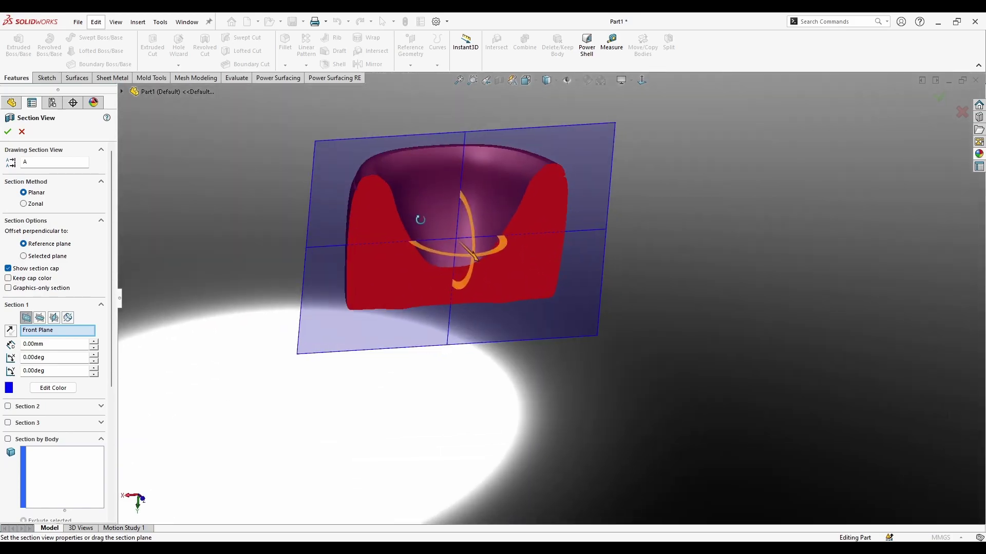
left_click_drag(472, 255, 453, 474)
middle_click_drag(525, 468, 457, 406)
scroll(454, 325, "down", 5)
scroll(452, 323, "down", 5)
middle_click_drag(452, 324, 496, 316)
scroll(545, 320, "up", 5)
middle_click_drag(586, 325, 710, 341)
scroll(676, 297, "up", 3)
right_click(768, 320)
left_click(727, 470)
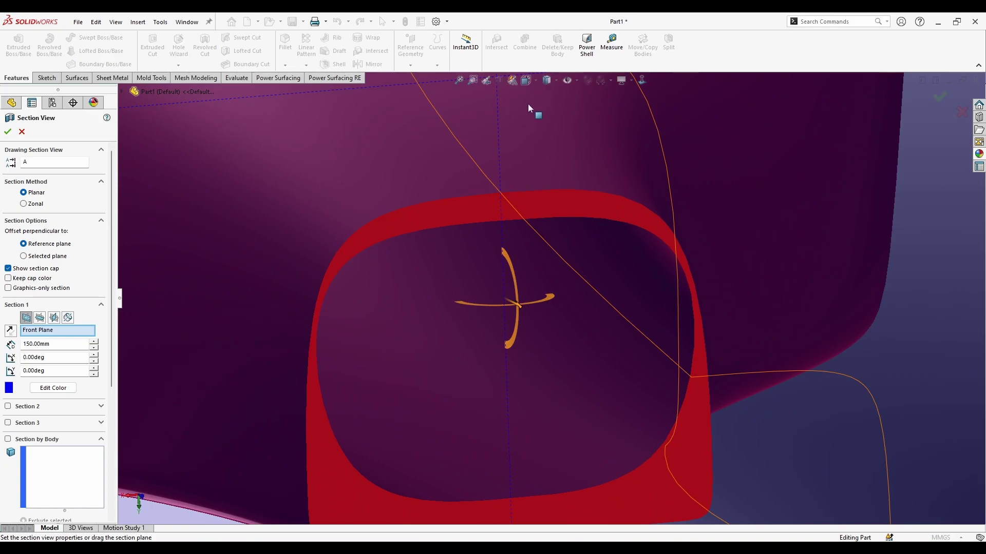
key("Escape")
Reopen the Power Surfacing feature for editing and display it as a smooth surface with 50% transparency.
scroll(633, 318, "down", 5)
right_click(531, 303)
left_click(540, 277)
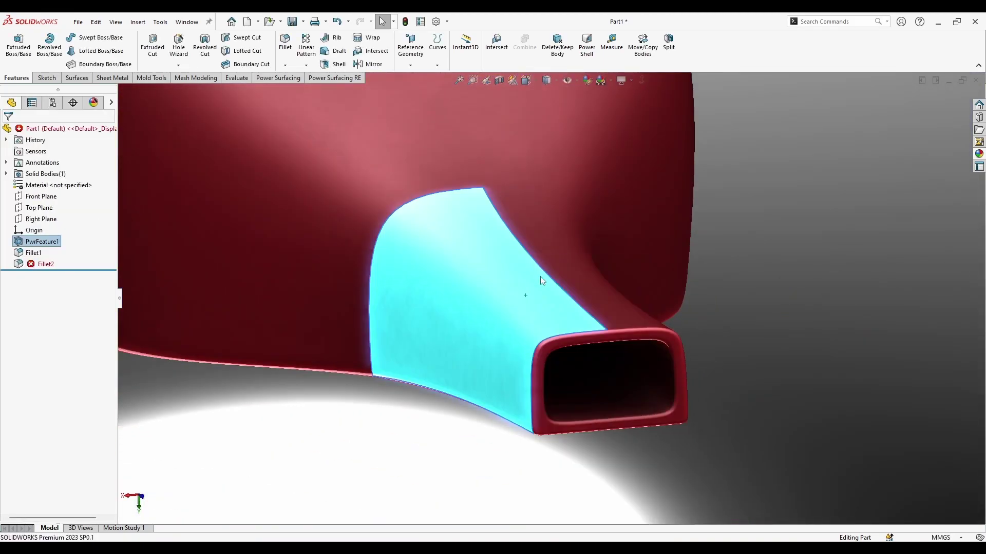
middle_click_drag(538, 299, 524, 229)
middle_click_drag(636, 271, 629, 282)
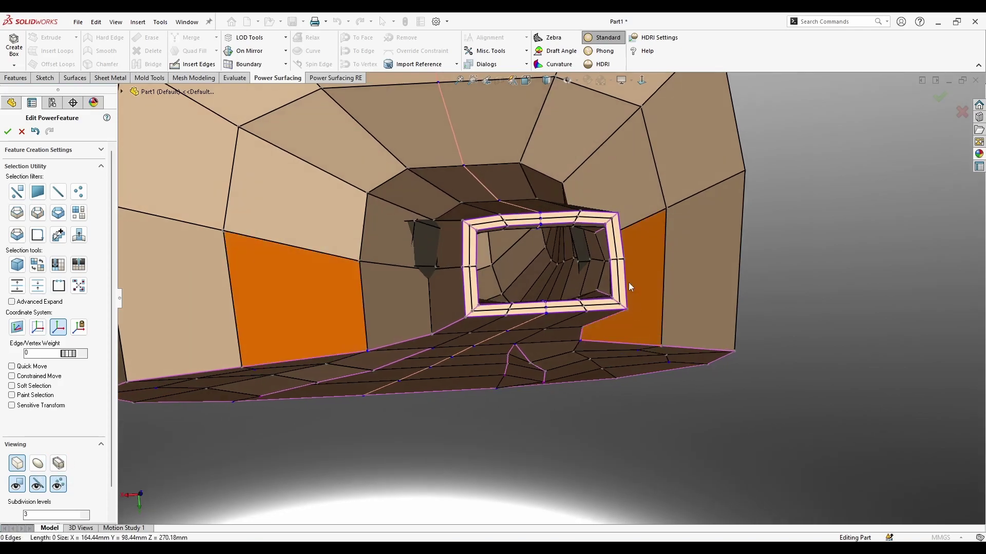
scroll(628, 282, "up", 2)
left_click(36, 466)
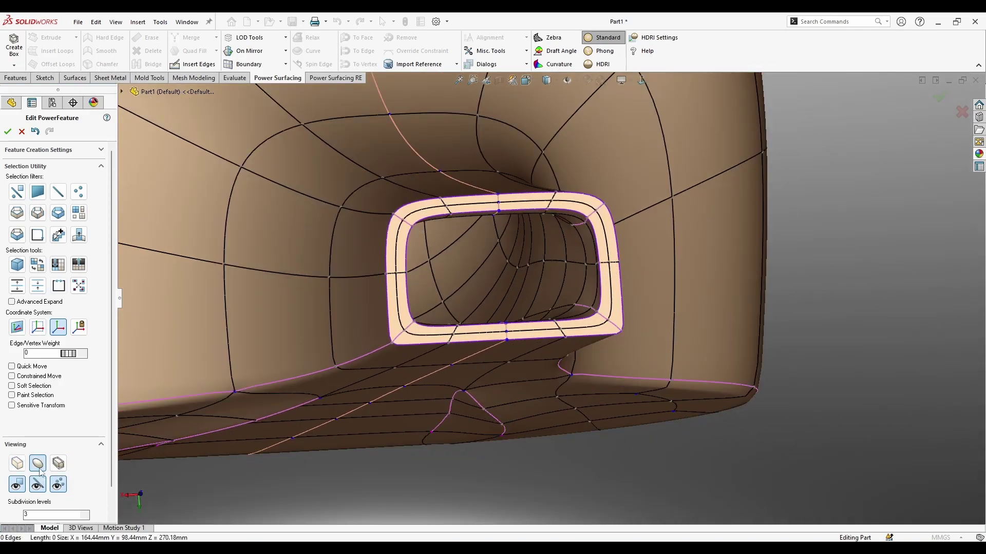
scroll(41, 449, "down", 1)
left_click(21, 497)
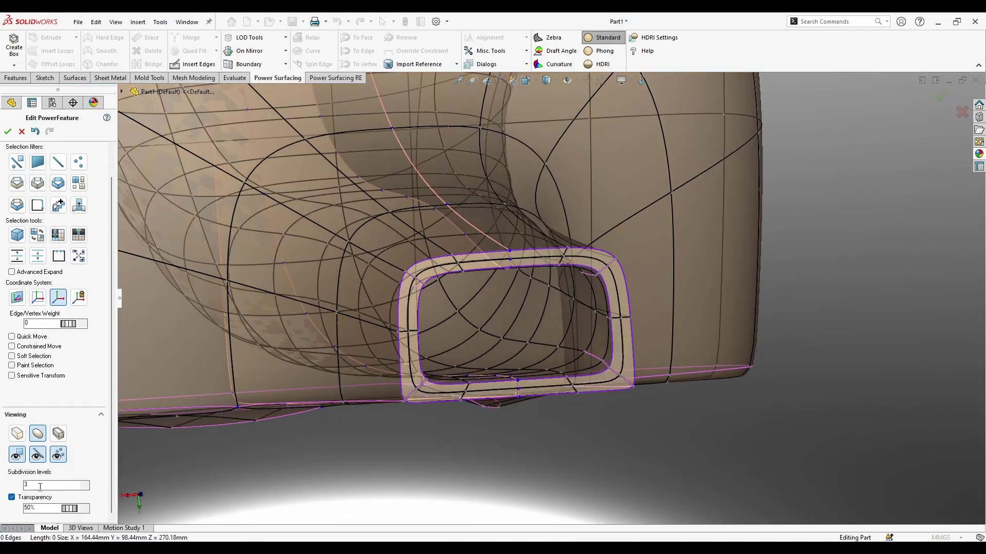
Select the inner passage's edge loop partway along the neck and enable Soft Selection.
middle_click_drag(341, 349, 416, 290)
right_click(548, 287)
left_click(641, 268)
left_click(609, 268)
middle_click_drag(605, 269, 592, 245)
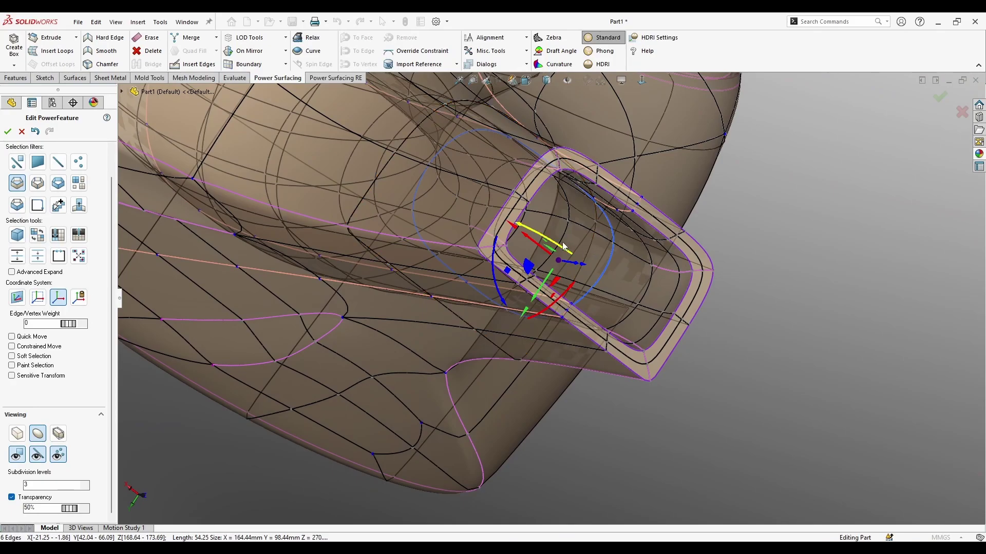
middle_click_drag(588, 248, 320, 297)
left_click(45, 357)
Set Soft Selection to 12, scale the passage loop slightly smaller and adjust its position within the neck.
middle_click_drag(506, 308, 406, 344)
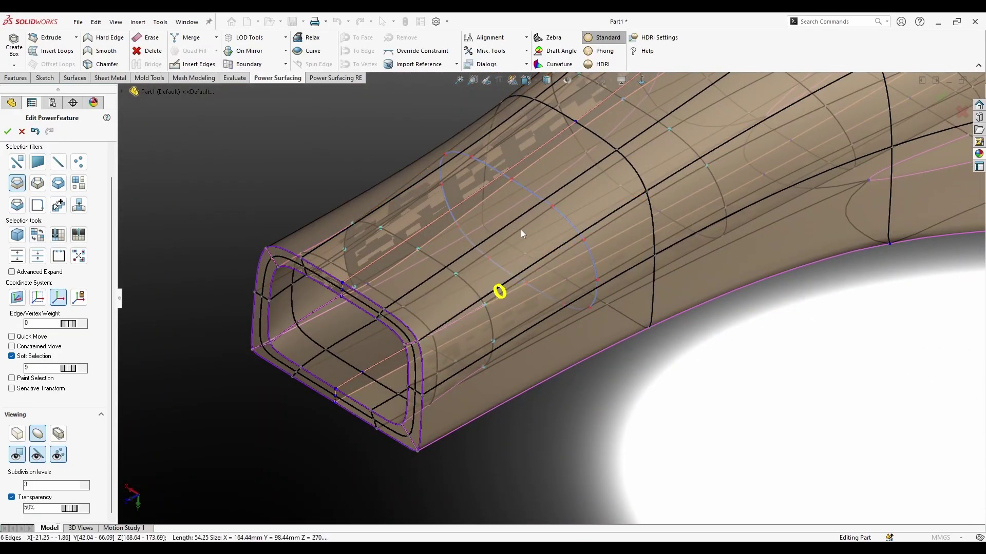
left_click_drag(521, 229, 523, 221)
left_click_drag(560, 264, 558, 263)
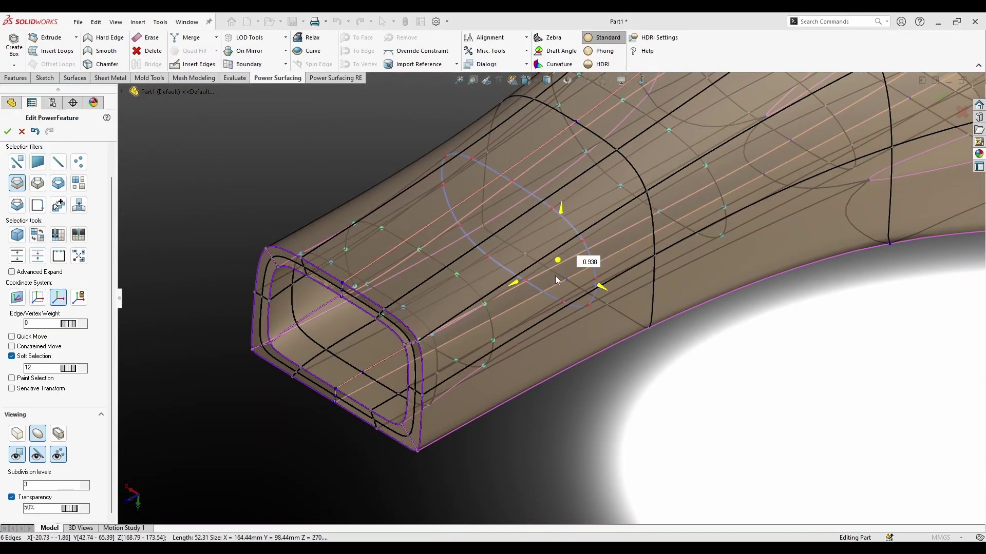
left_click_drag(551, 300, 552, 310)
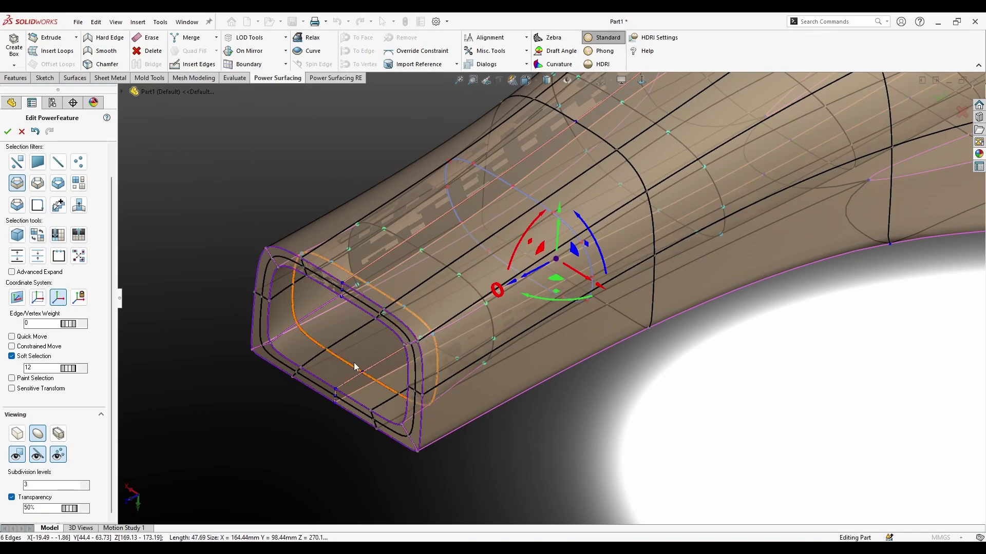
middle_click_drag(506, 353, 577, 292)
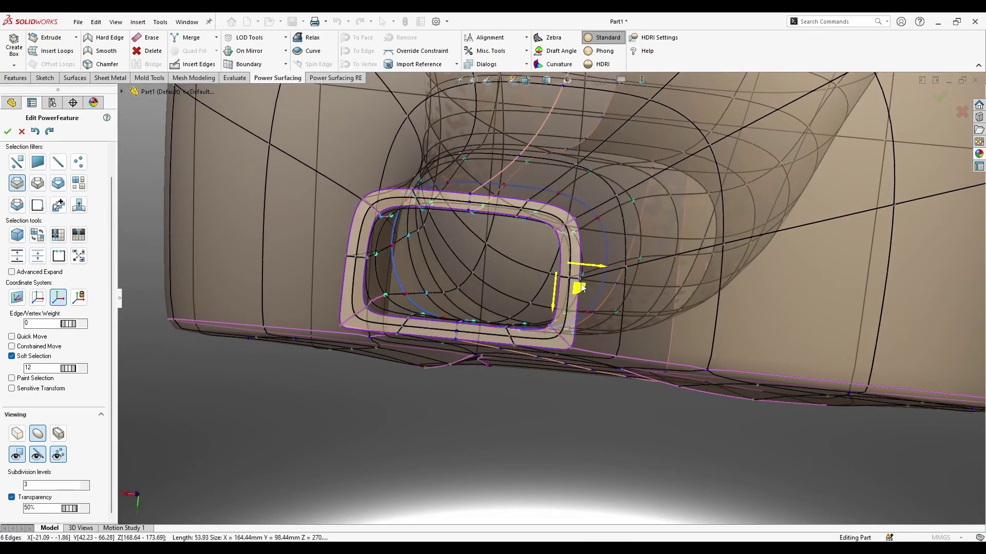
left_click_drag(577, 290, 579, 286)
Clear the selection and examine the reshaped passage and transparent body from the neck end, the side and the underside.
middle_click_drag(579, 286, 579, 497)
middle_click_drag(583, 380, 830, 149)
scroll(802, 228, "up", 2)
left_click(758, 284)
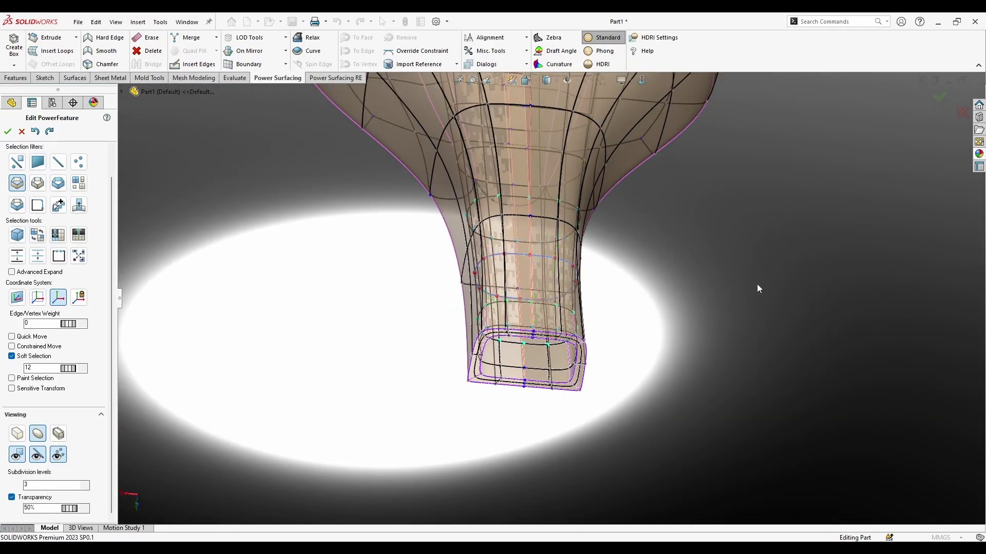
middle_click_drag(756, 285, 689, 290)
scroll(534, 322, "up", 5)
middle_click_drag(535, 322, 464, 319)
scroll(445, 283, "down", 4)
scroll(539, 288, "up", 3)
left_click(571, 231)
middle_click_drag(570, 231, 571, 269)
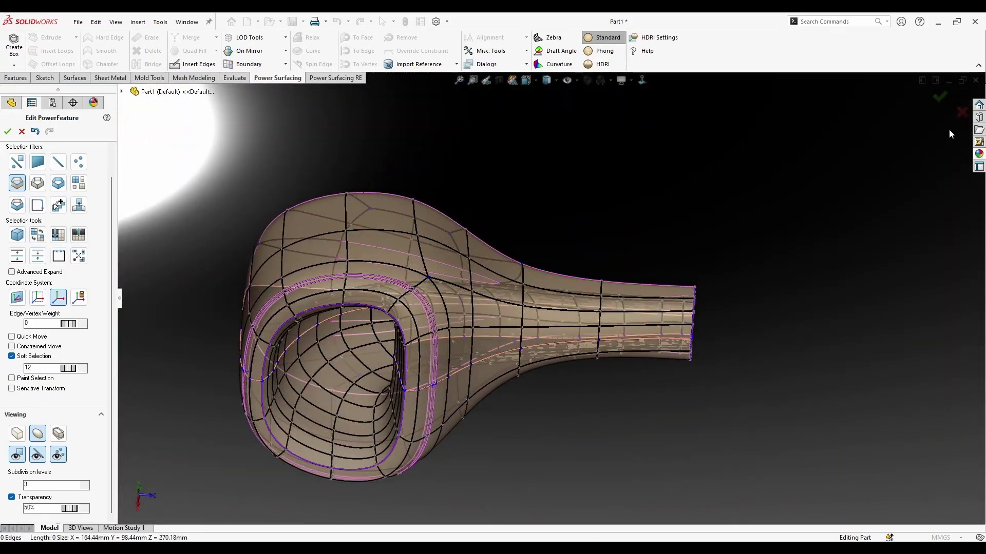
Accept the Power Surfacing feature edit and rebuild the body as a solid.
left_click(947, 102)
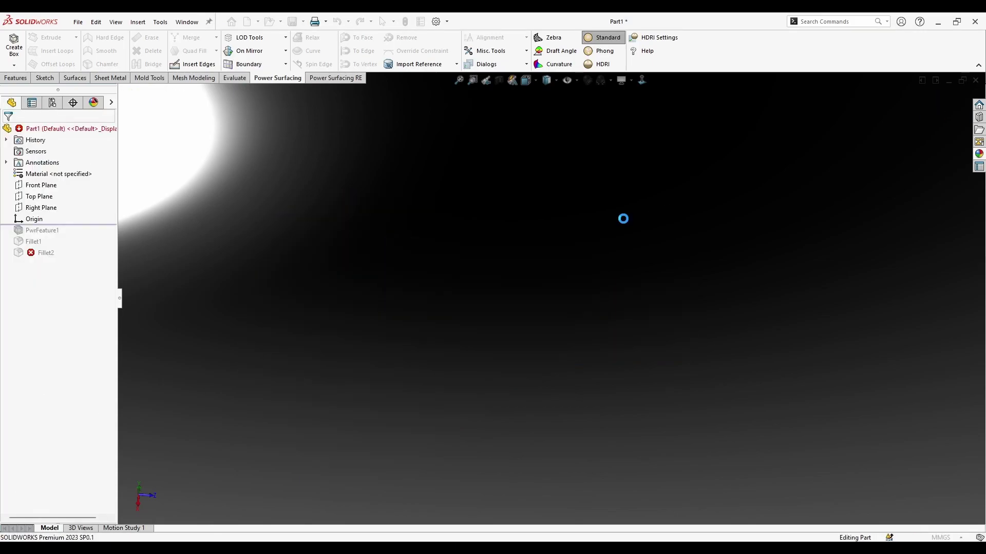
middle_click_drag(583, 244, 558, 195)
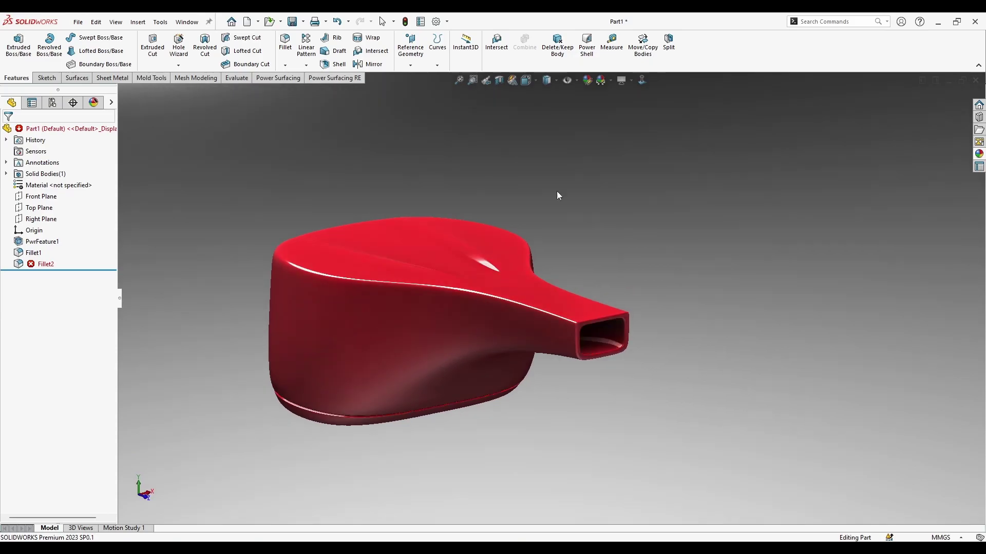
Section the body lengthwise with the Front Plane rotated about 276° and offset about 15.5 mm, examine the passage walls, and close the section.
left_click(503, 82)
left_click_drag(485, 396, 581, 484)
scroll(581, 483, "down", 5)
left_click_drag(601, 418, 531, 411)
scroll(531, 411, "up", 5)
middle_click_drag(531, 411, 675, 329)
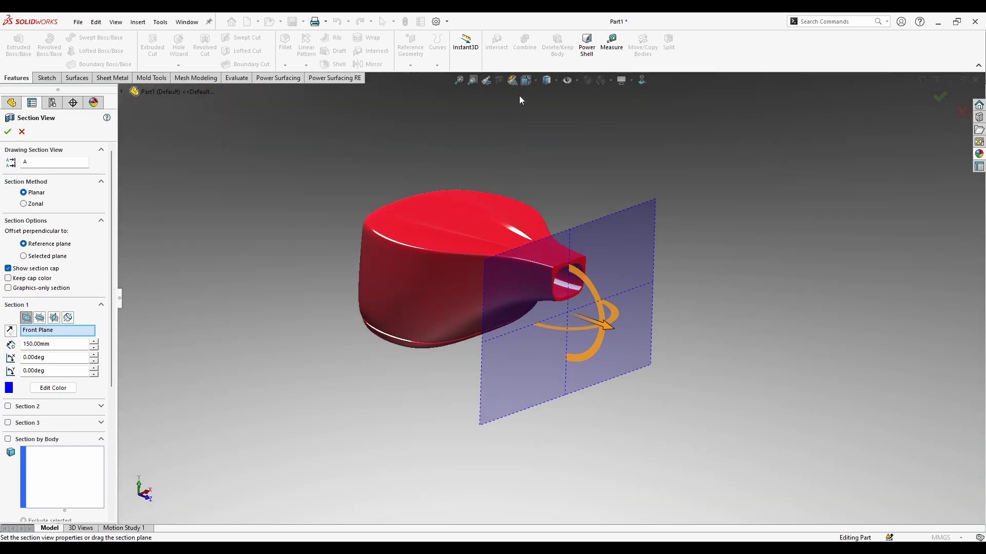
left_click_drag(588, 332, 537, 340)
scroll(542, 287, "down", 3)
middle_click_drag(543, 284, 565, 246)
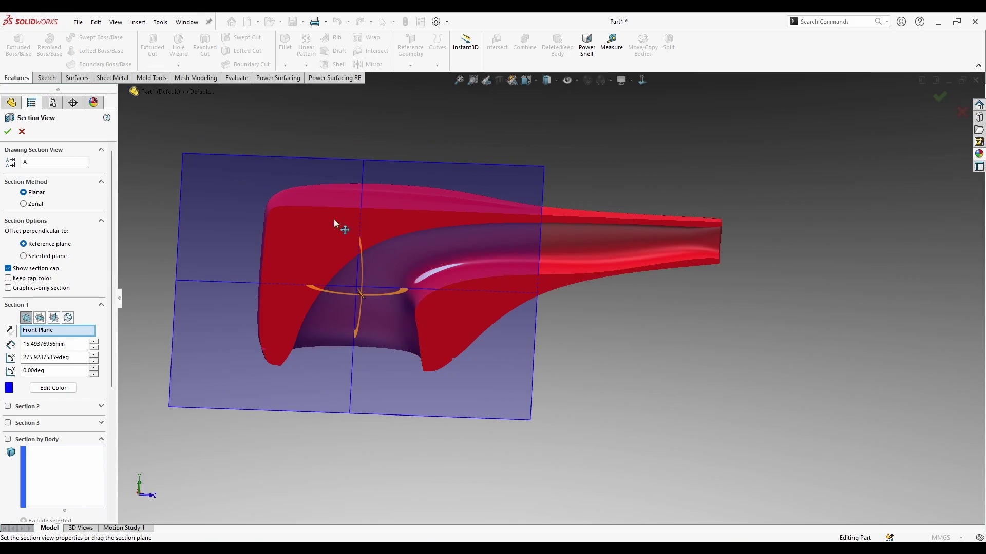
left_click(22, 132)
Edit the failed 7 mm fillet and repair its missing edge reference on the inner edge of the large opening.
middle_click_drag(552, 149, 609, 331)
scroll(470, 224, "down", 4)
middle_click_drag(476, 244, 505, 275)
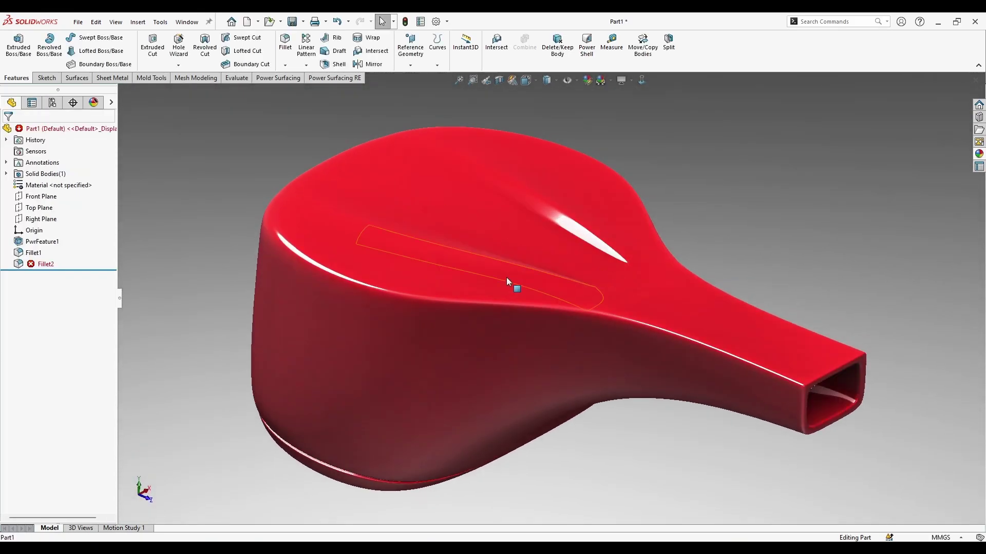
middle_click_drag(662, 282, 646, 287)
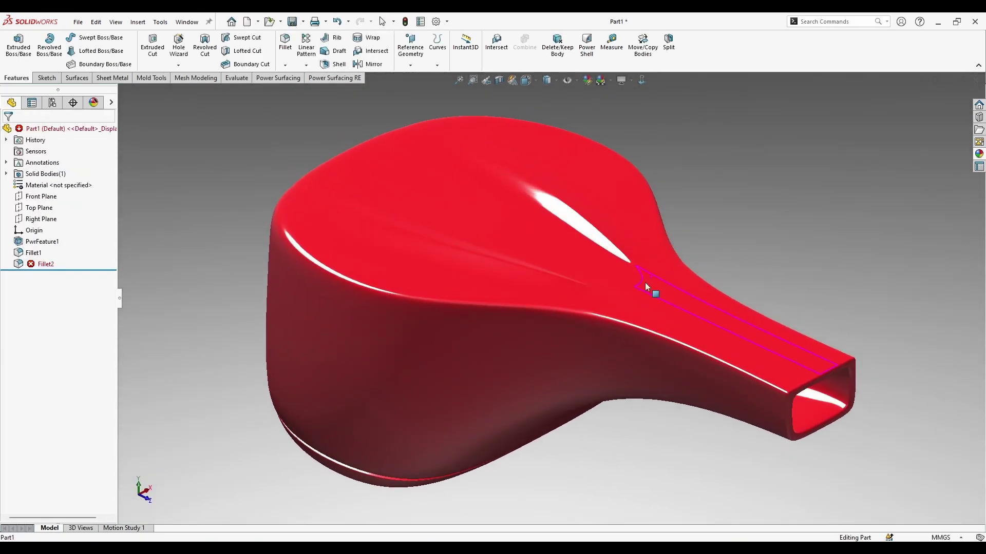
right_click(24, 266)
left_click(43, 189)
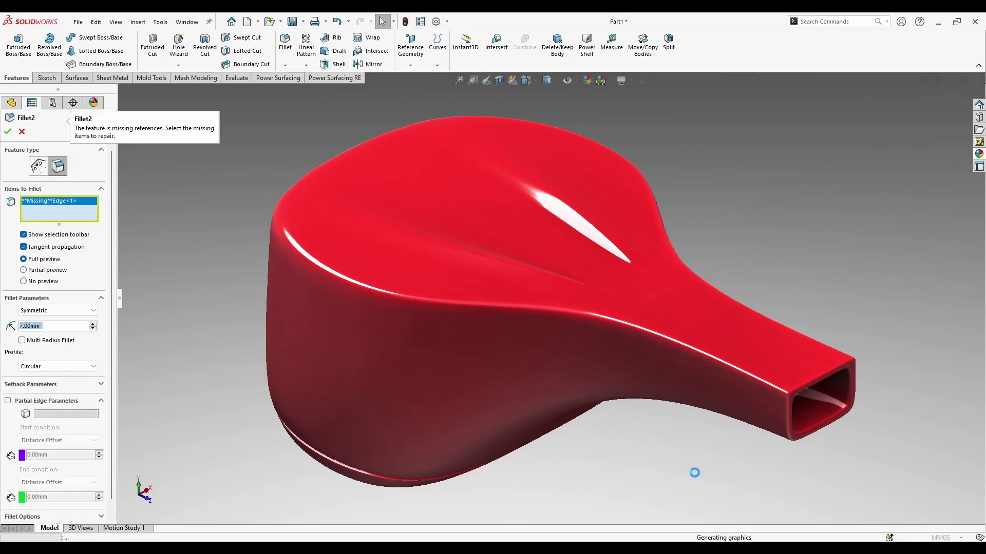
middle_click_drag(693, 468, 676, 338)
scroll(591, 436, "down", 4)
middle_click_drag(582, 432, 562, 282)
right_click(66, 214)
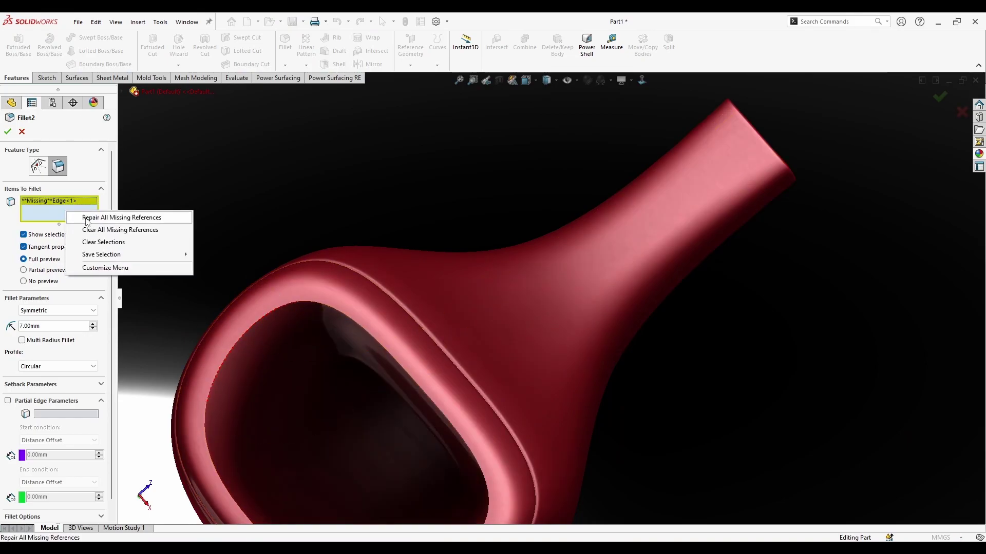
left_click(103, 215)
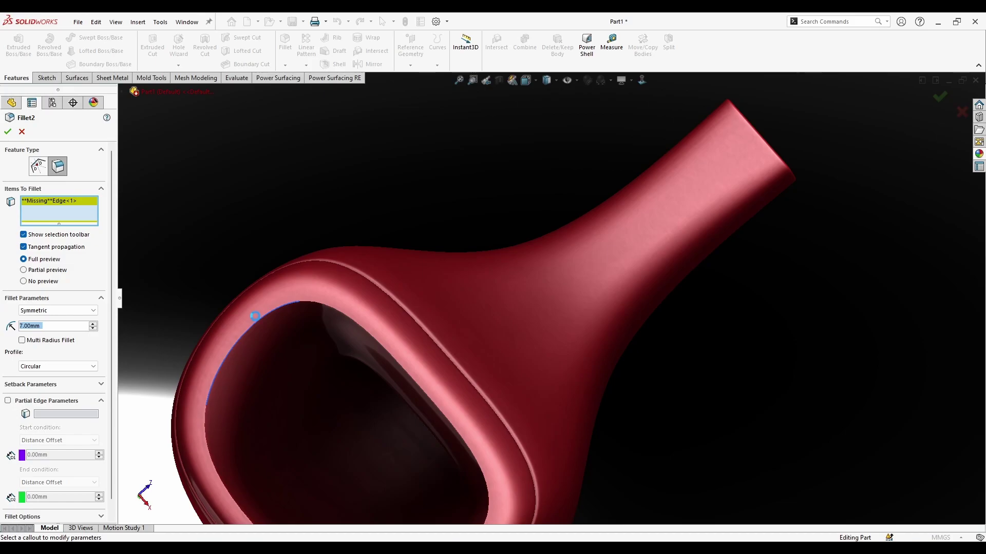
scroll(401, 194, "up", 2)
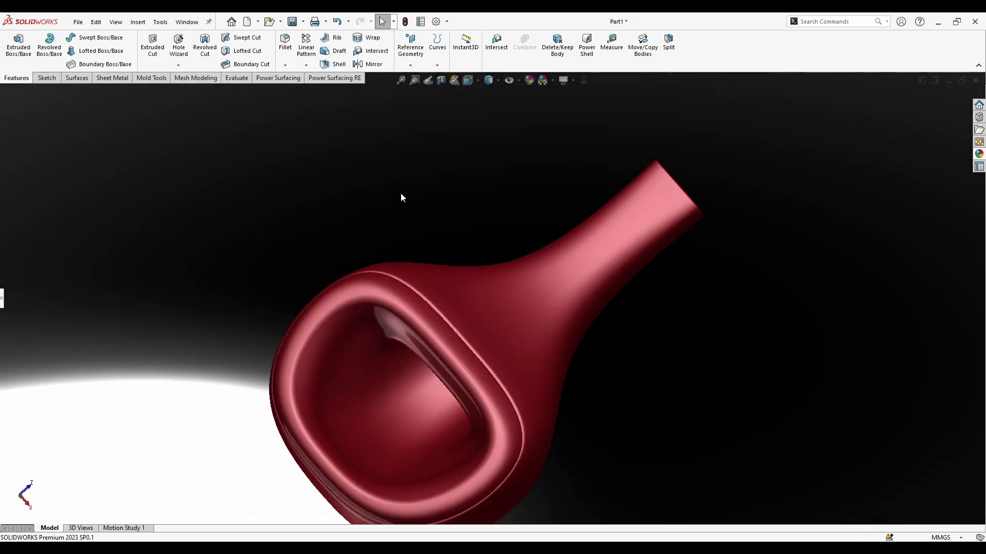
Redisplay the feature tree and examine the filleted body from above and from the neck end.
middle_click_drag(401, 198, 429, 263)
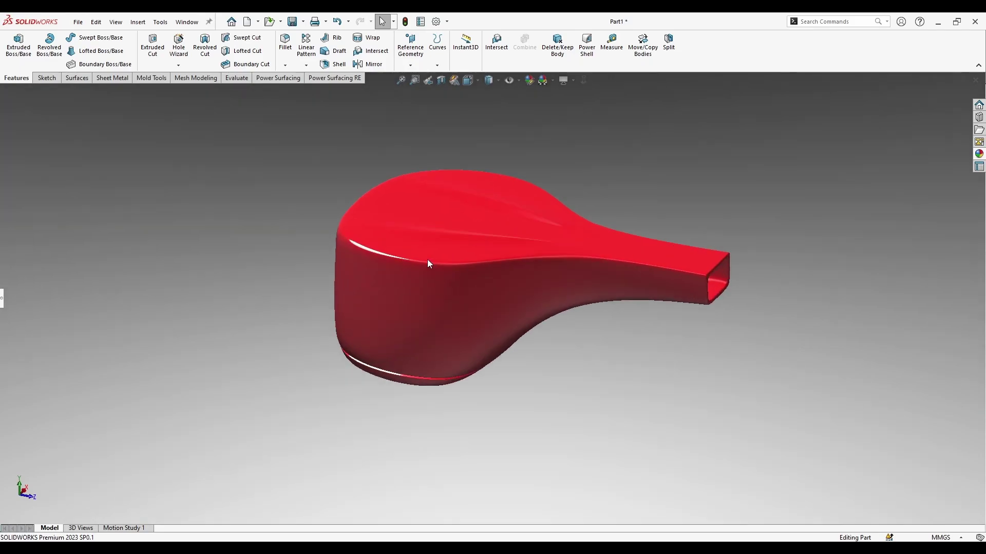
left_click(2, 292)
middle_click_drag(609, 182, 566, 241)
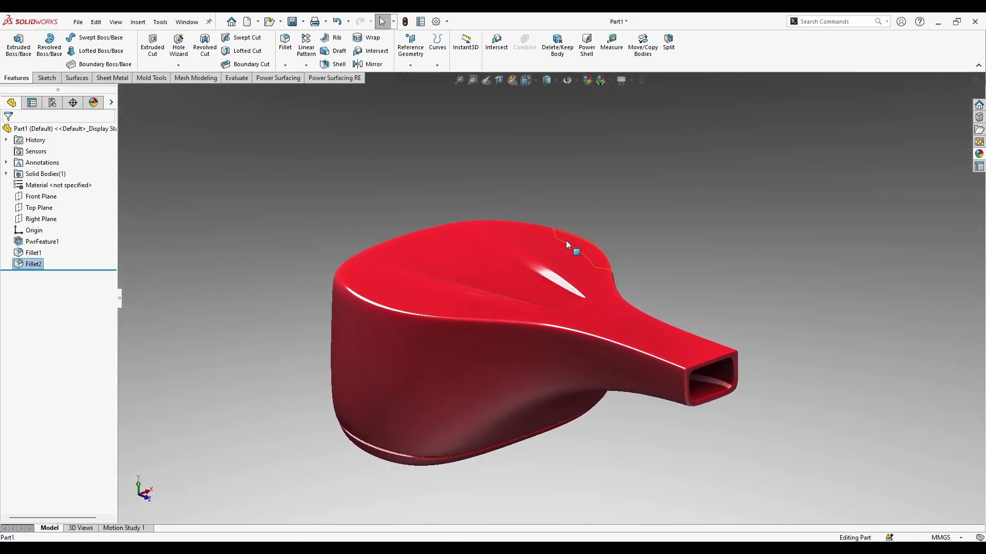